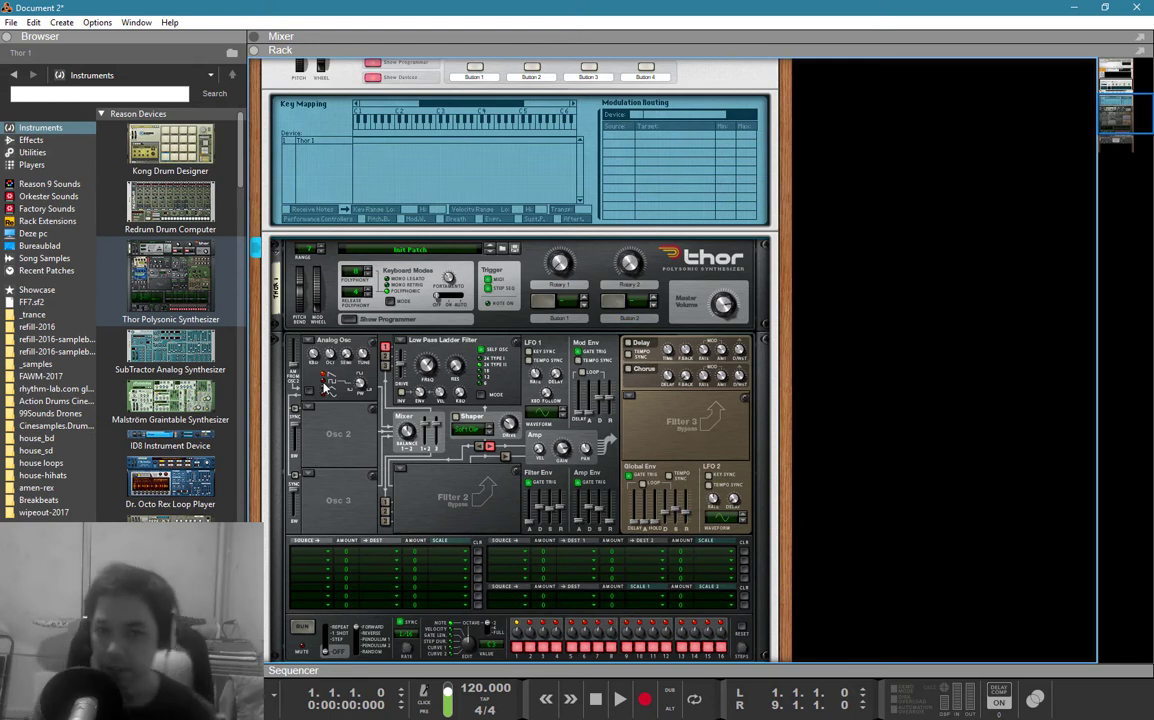
# - Load a Multi Oscillator into Thor's Osc 1 slot and a State Variable Filter into its Filter 1 slot
pyautogui.click(295, 341)
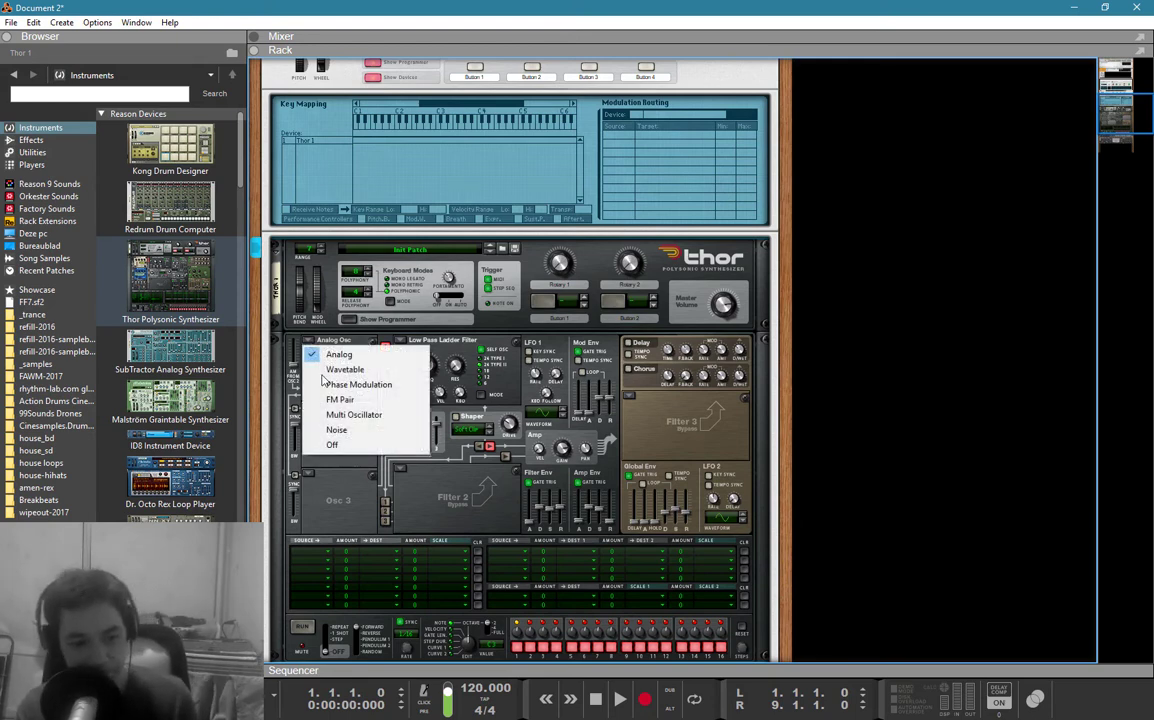
pyautogui.click(334, 416)
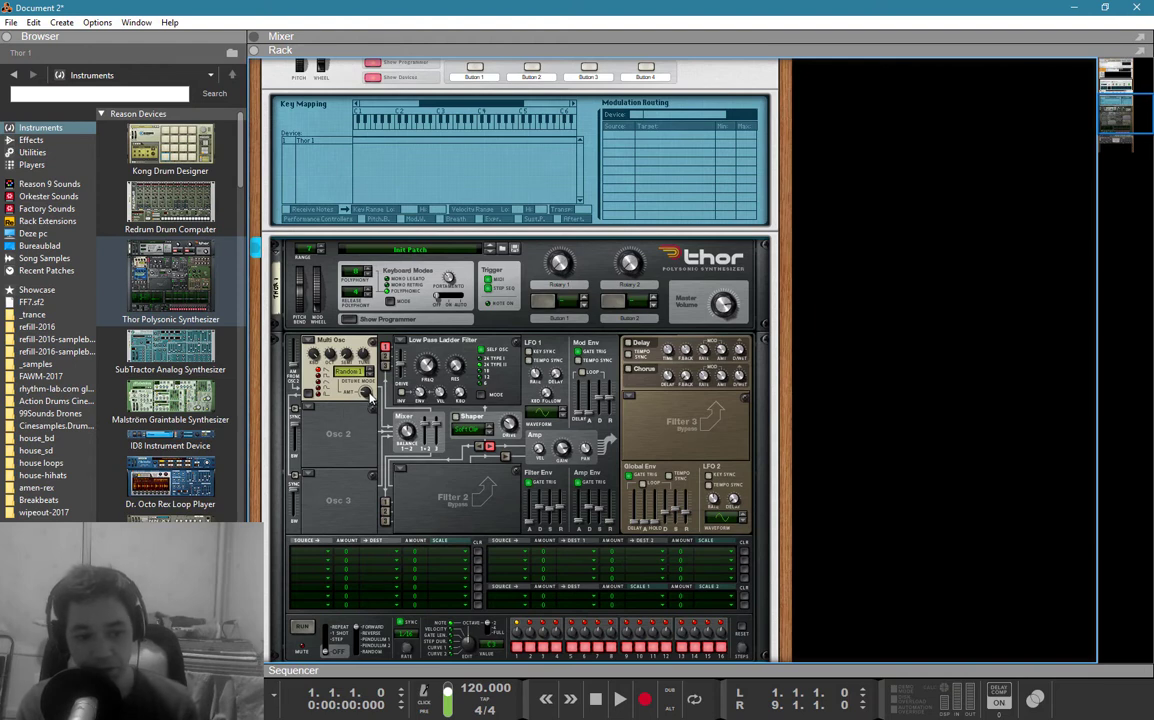
pyautogui.moveTo(368, 391)
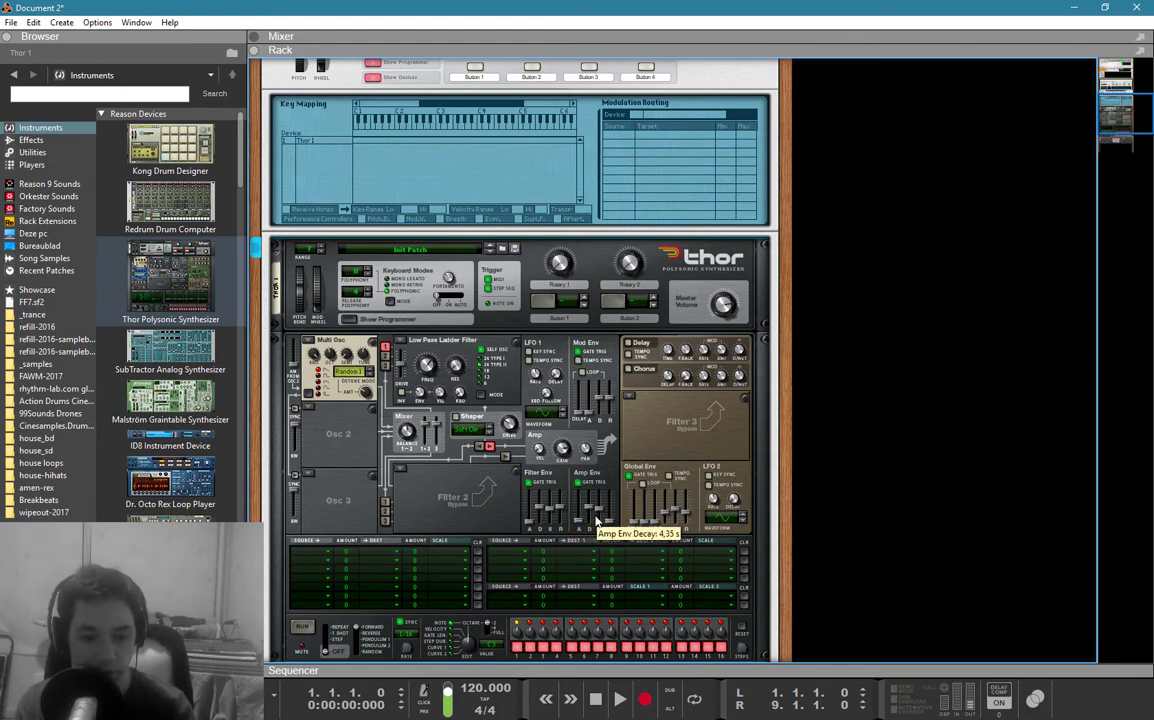
pyautogui.click(396, 341)
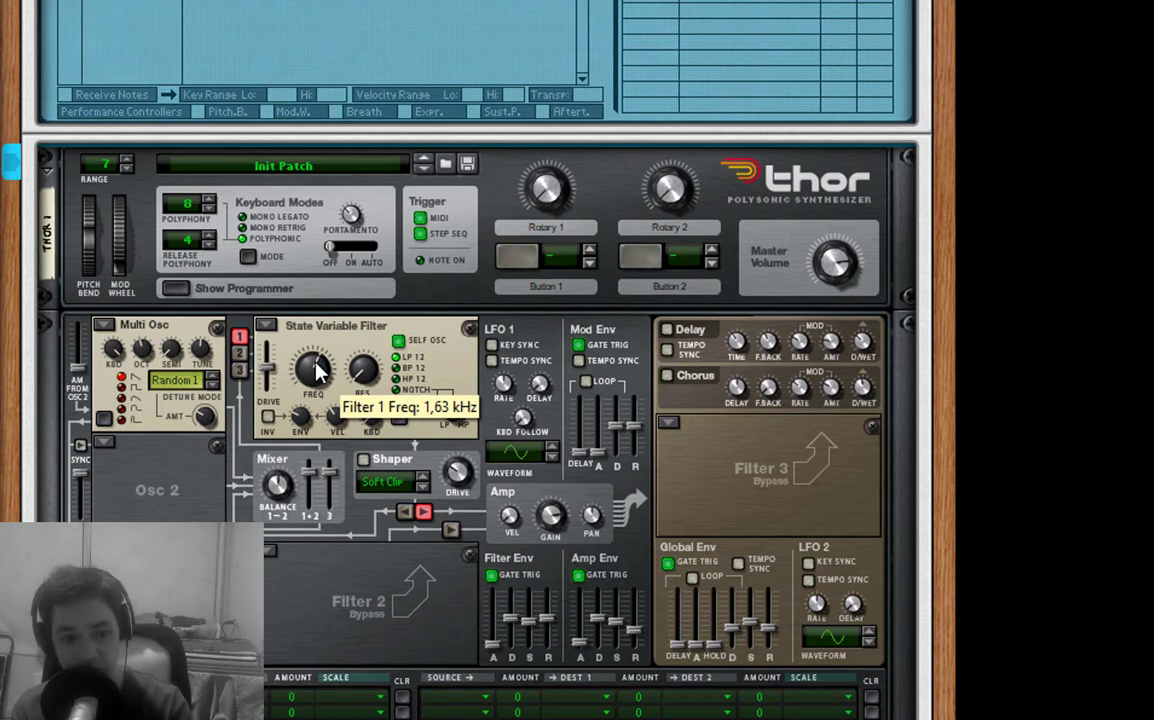
# - Sweep the State Variable Filter's frequency up and down in LP 12 mode, leaving it at a low setting
pyautogui.scroll(5, 318, 372)
pyautogui.scroll(-1, 320, 374)
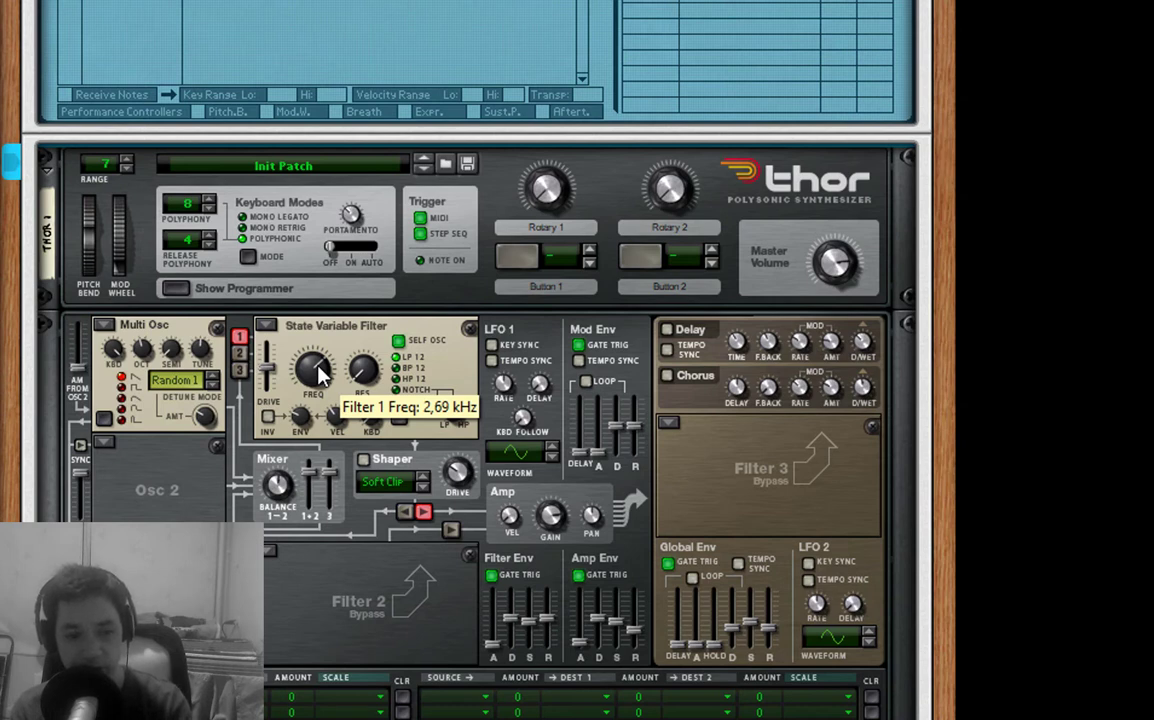
pyautogui.moveTo(320, 372); pyautogui.dragTo(320, 450)
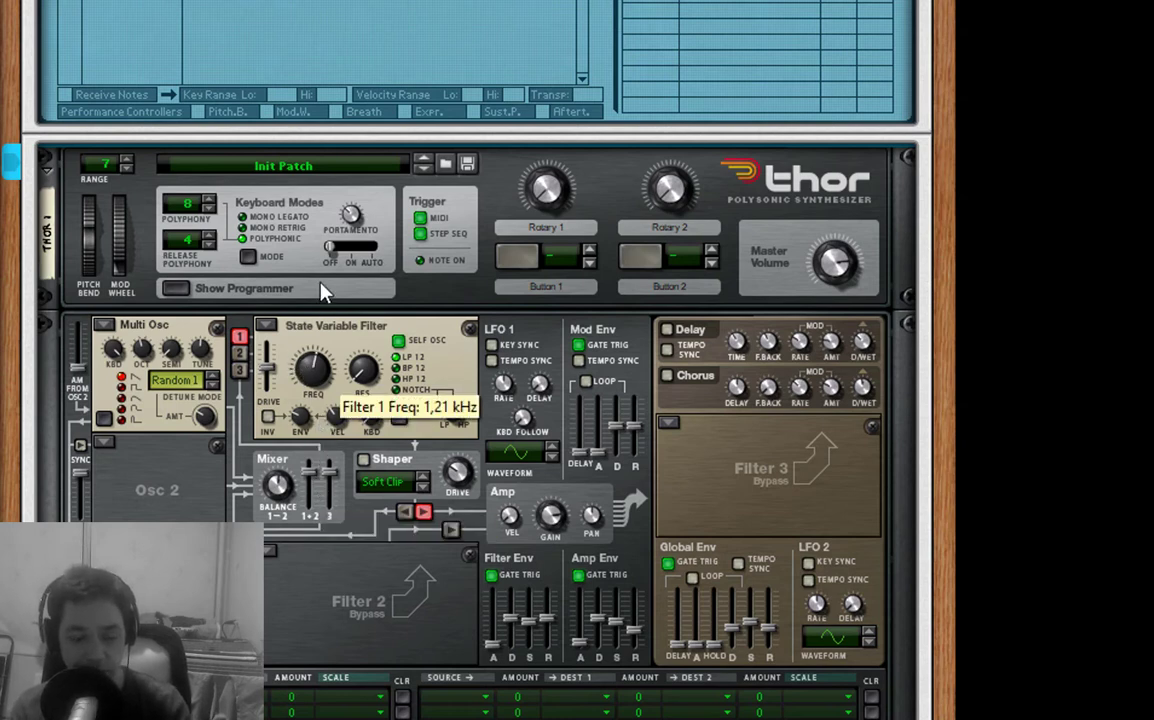
pyautogui.moveTo(322, 290); pyautogui.dragTo(306, 352)
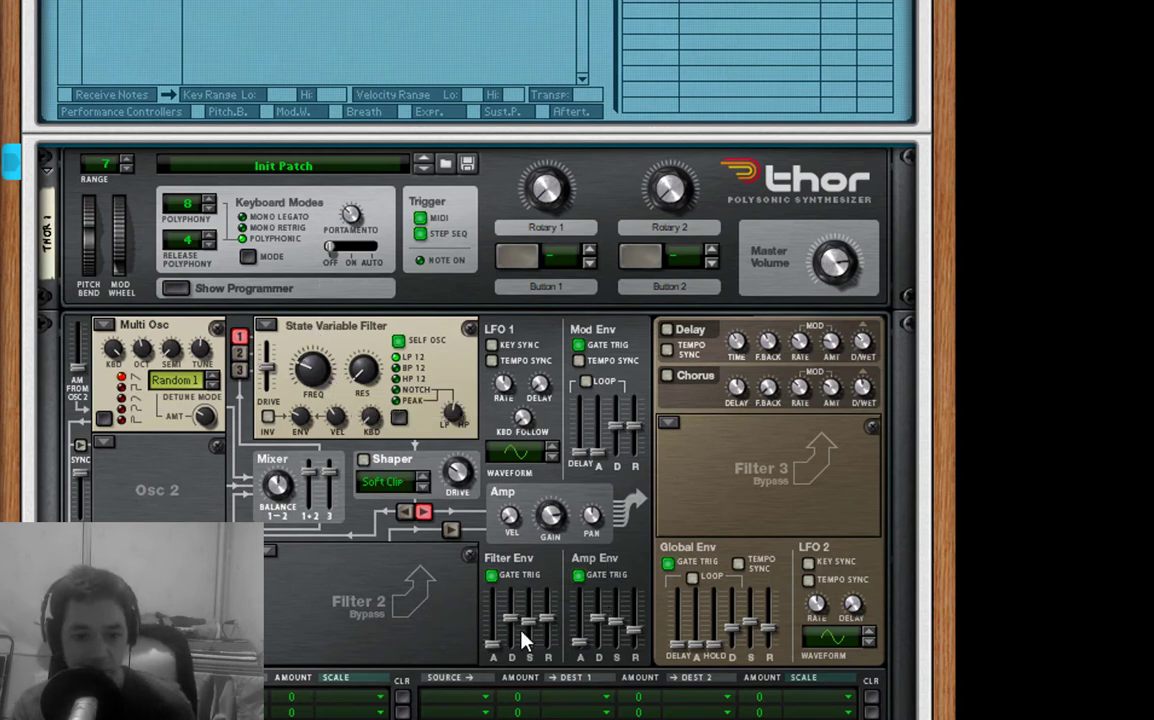
# - Shape the Filter Env with a longer attack, decay about 11.9 s and sustain about -15.9 dB, and lengthen the Amp Env's attack
pyautogui.moveTo(527, 640); pyautogui.dragTo(529, 640)
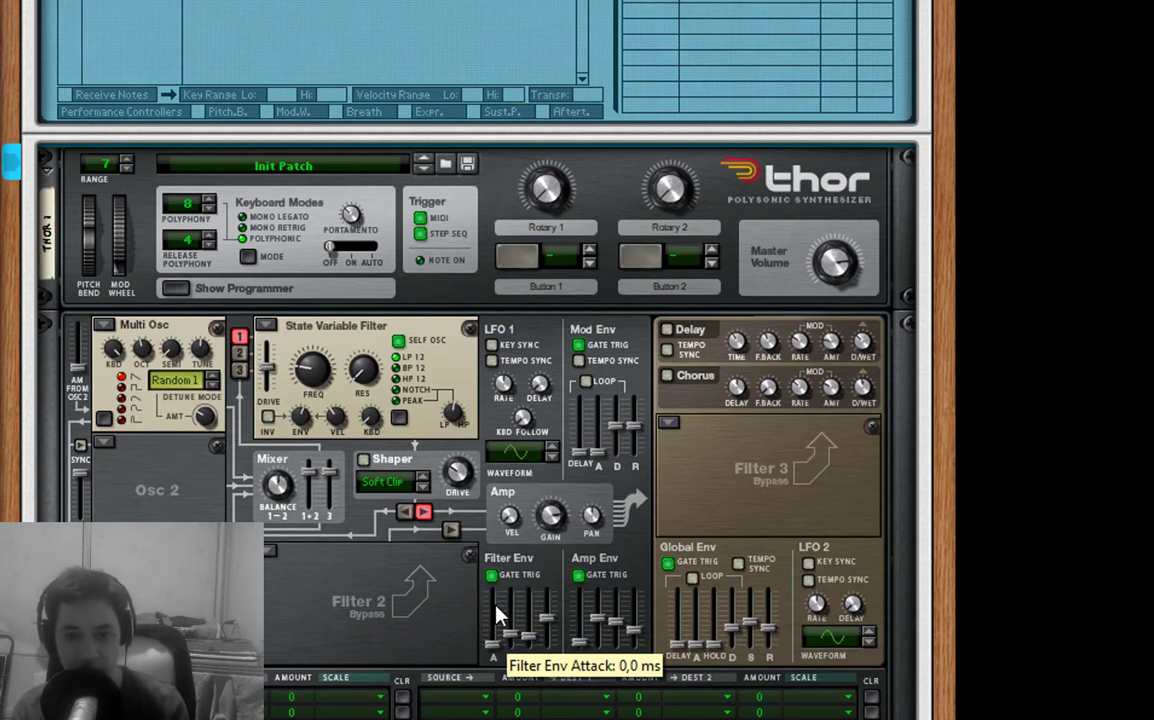
pyautogui.moveTo(497, 606); pyautogui.dragTo(540, 608)
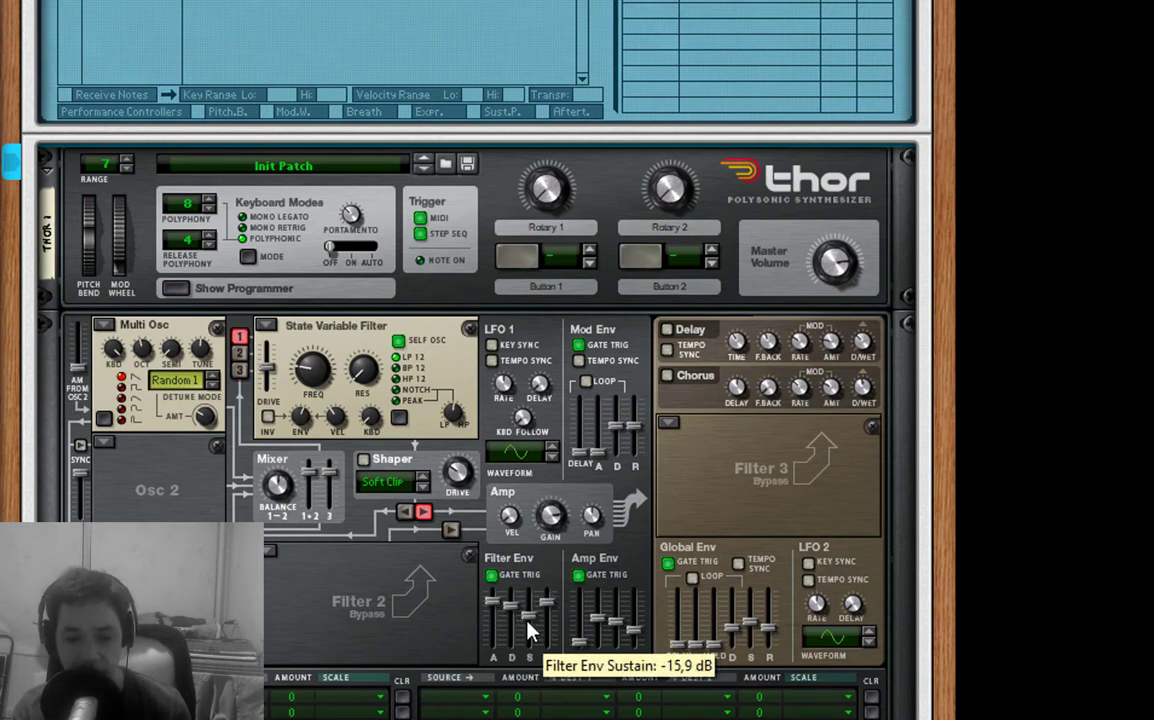
pyautogui.moveTo(592, 622); pyautogui.dragTo(633, 624)
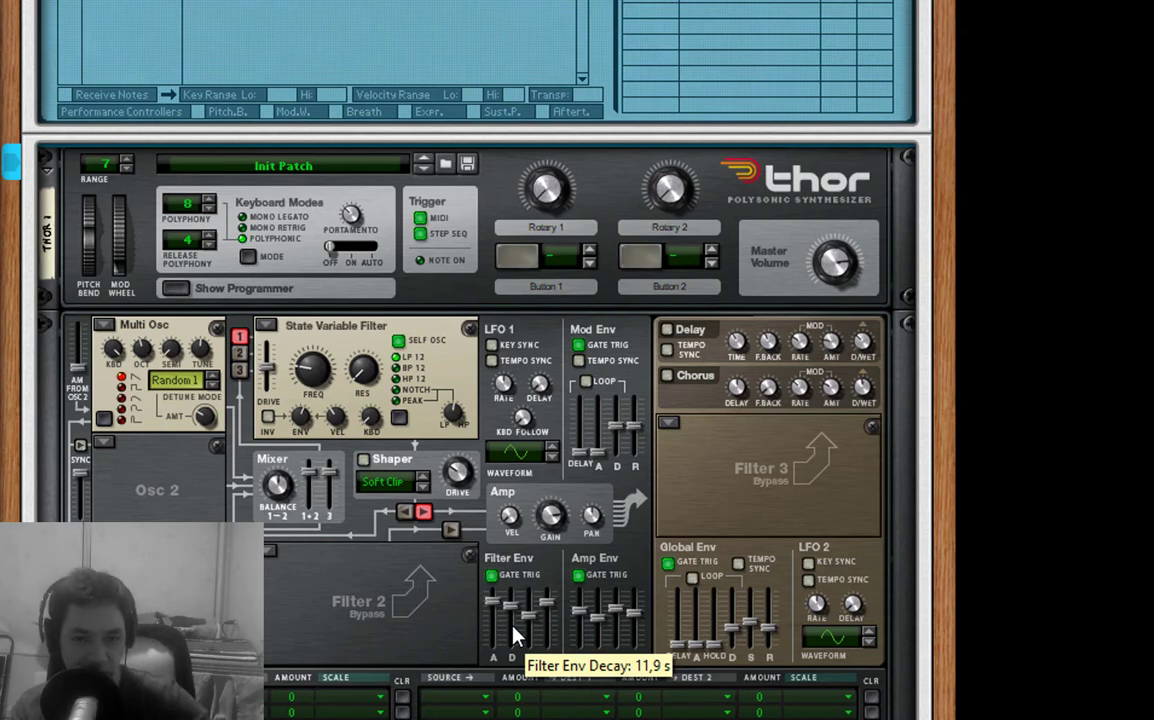
# - Open the Spectrum EQ of the Combinator 1 channel, enable the high-pass filter at about 306.2 Hz and audition it
pyautogui.scroll(5, 516, 635)
pyautogui.scroll(8, 514, 632)
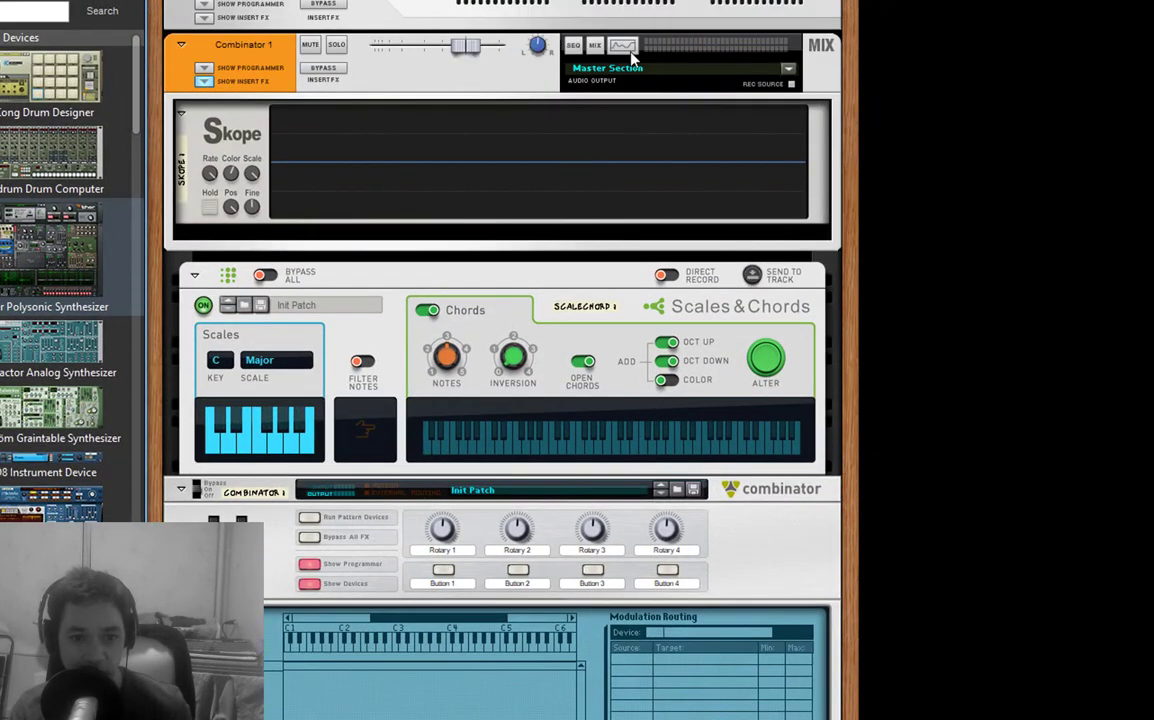
pyautogui.click(628, 50)
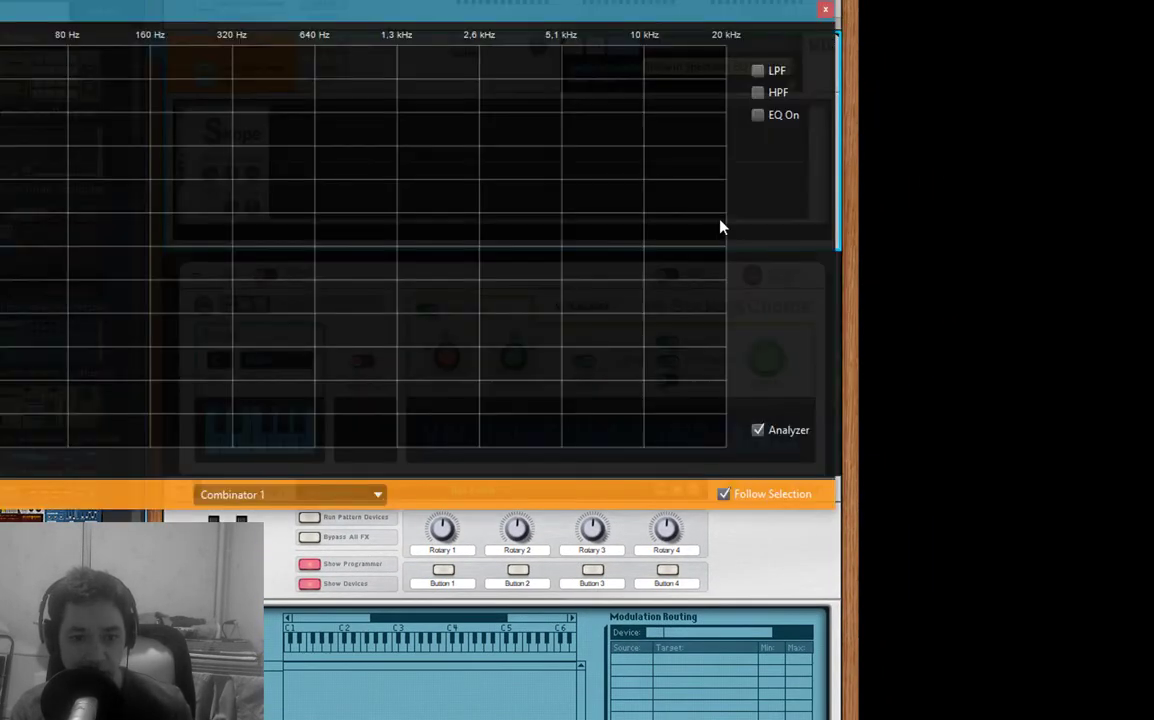
pyautogui.click(758, 92)
pyautogui.moveTo(167, 247); pyautogui.dragTo(227, 246)
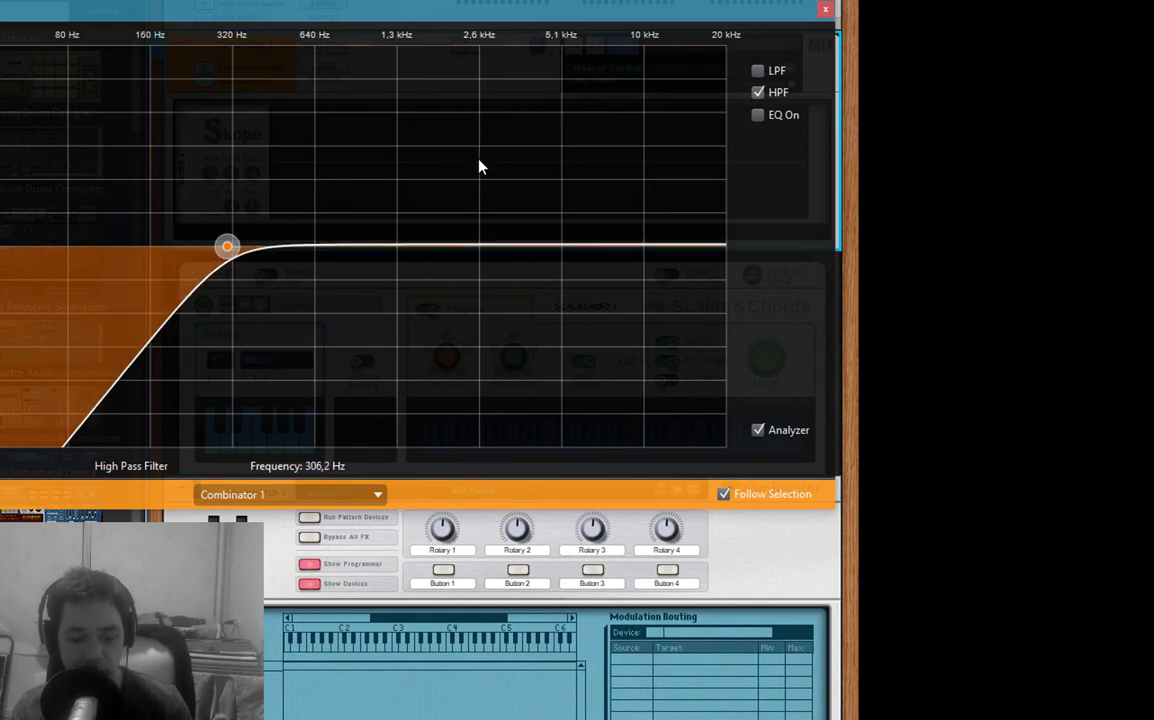
pyautogui.press('space')
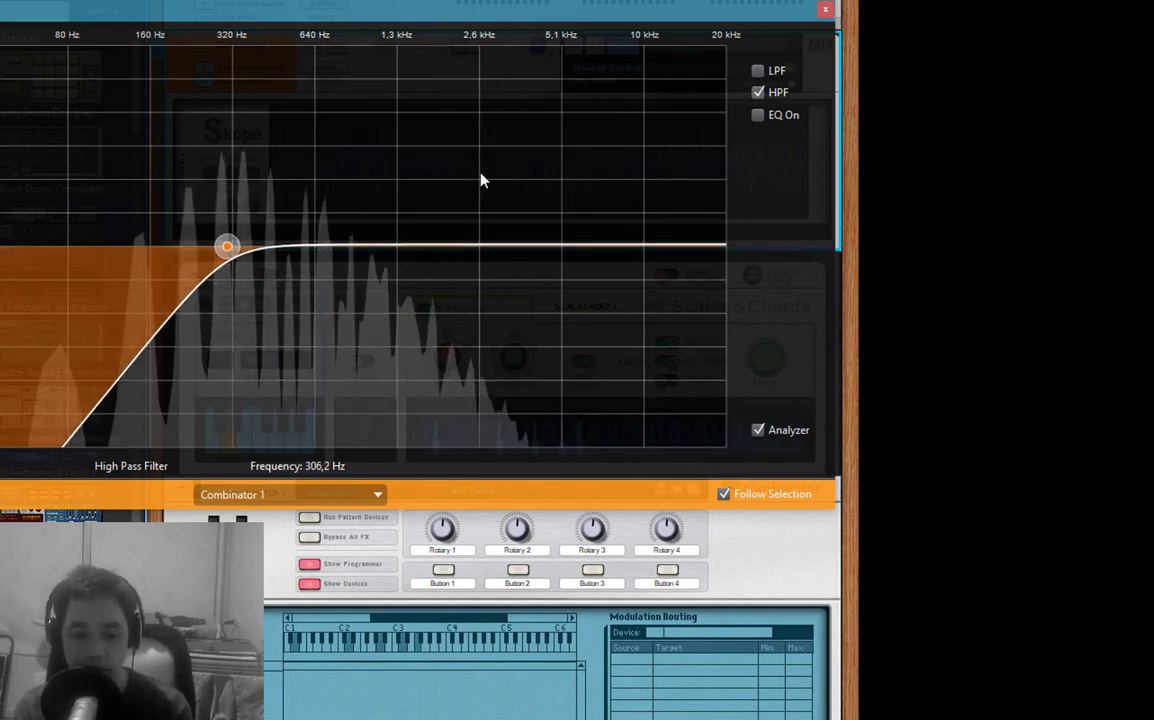
# - Reopen the Combinator 1 channel's Spectrum EQ, turn off its high-pass filter and close the EQ window
pyautogui.click(825, 10)
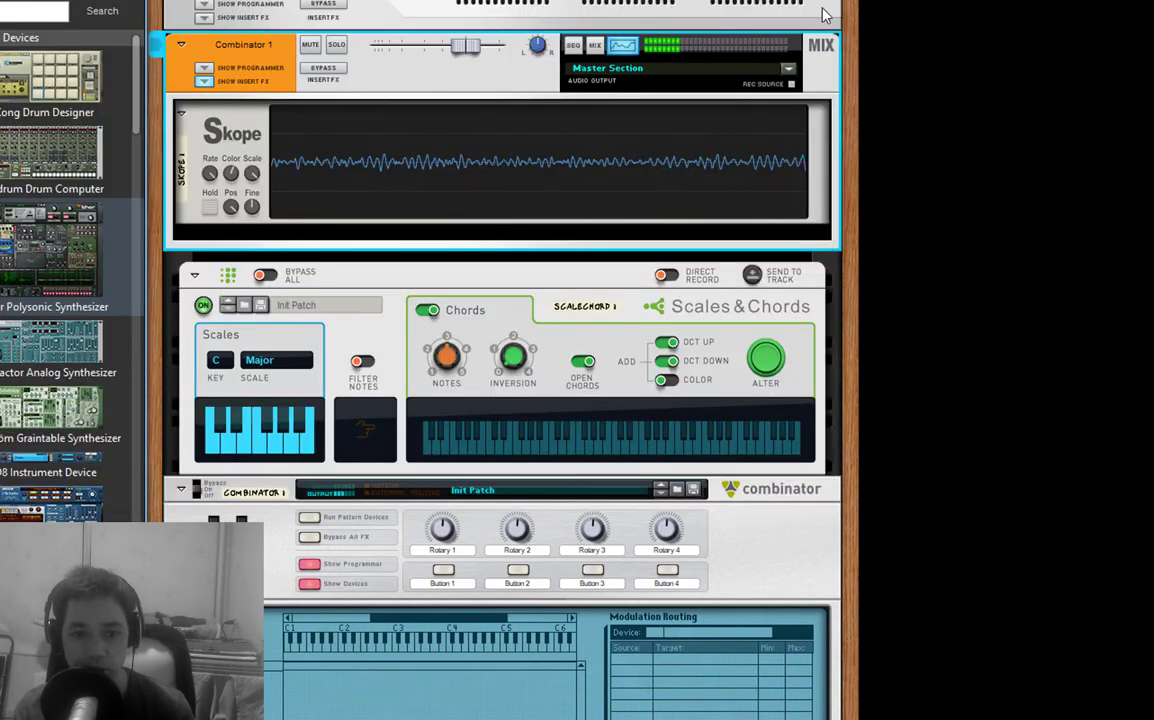
pyautogui.click(622, 45)
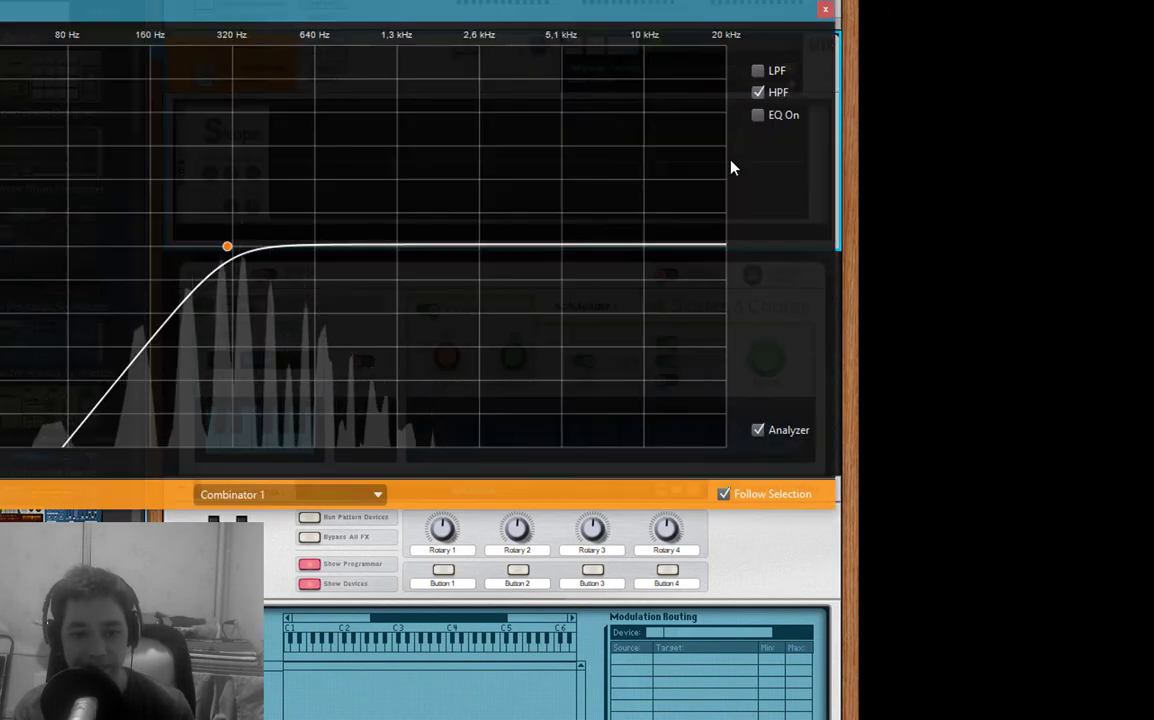
pyautogui.click(757, 92)
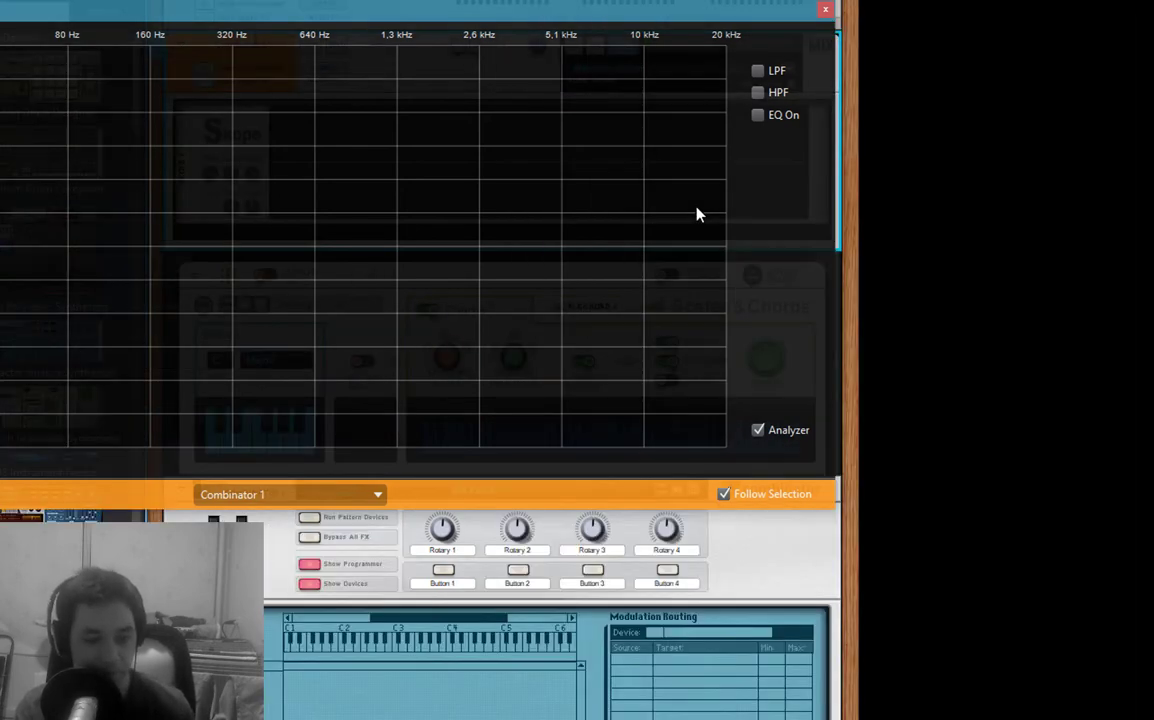
pyautogui.press('Escape')
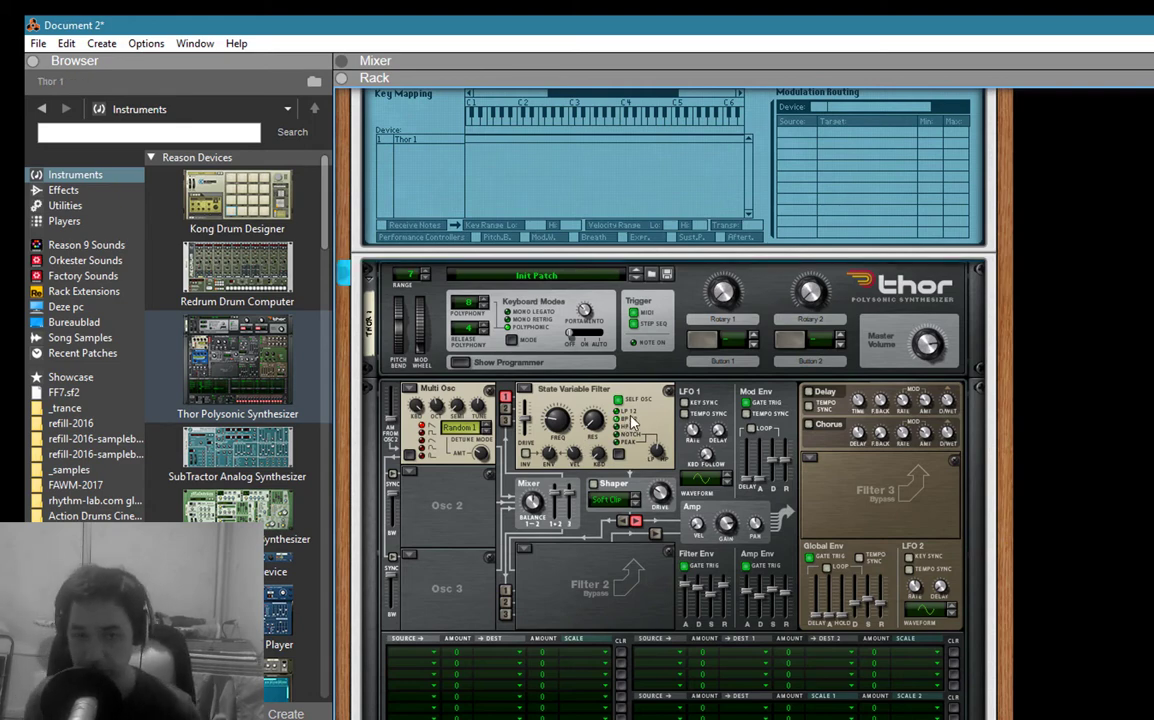
# - Select the Combinator 1 device and show its Spectrum EQ analyzer with Thor's filter section still in view
pyautogui.scroll(10, 630, 422)
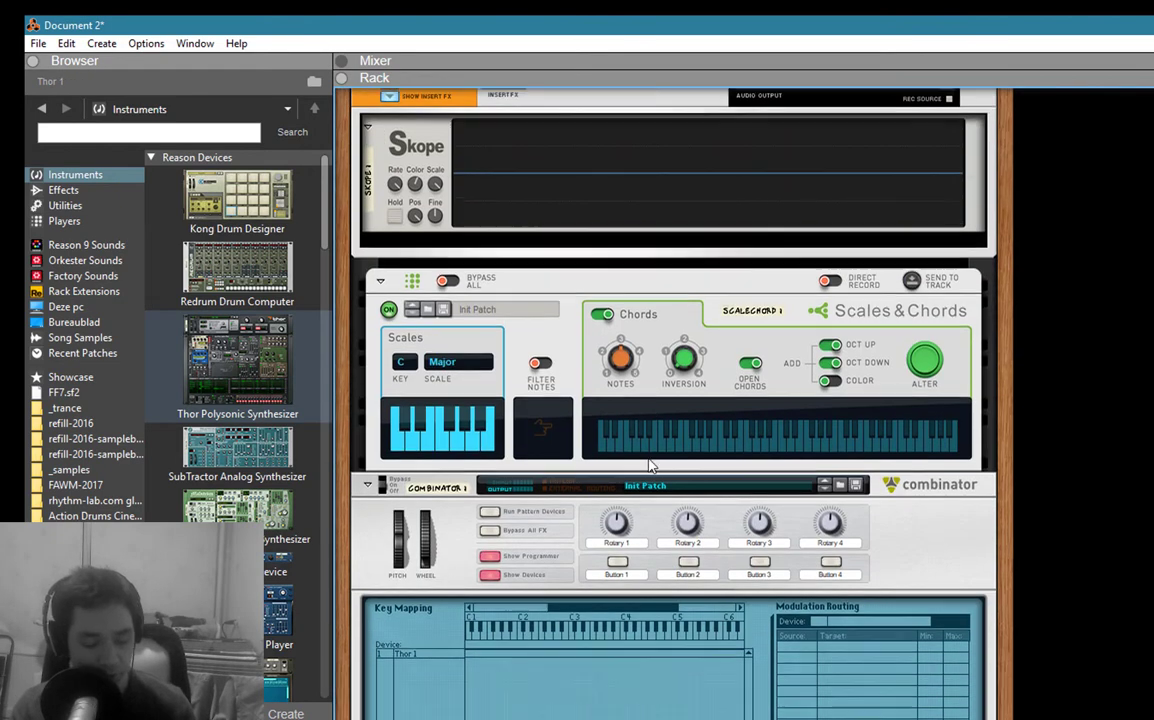
pyautogui.press('F2')
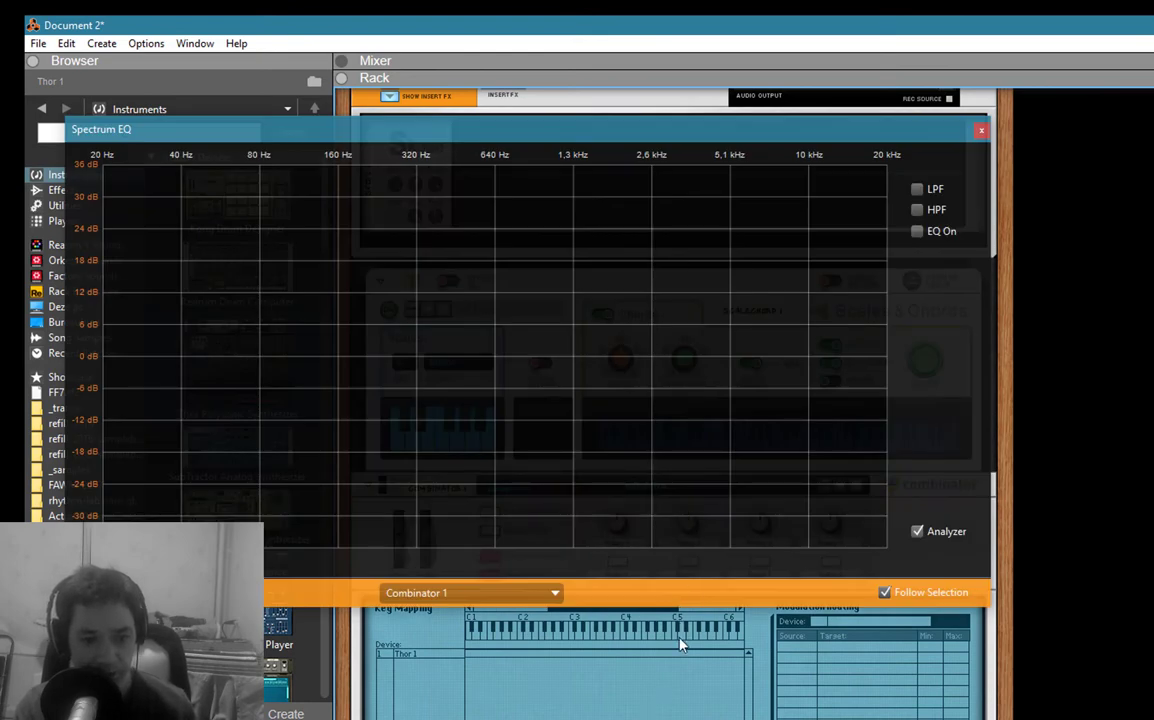
pyautogui.scroll(-2, 680, 645)
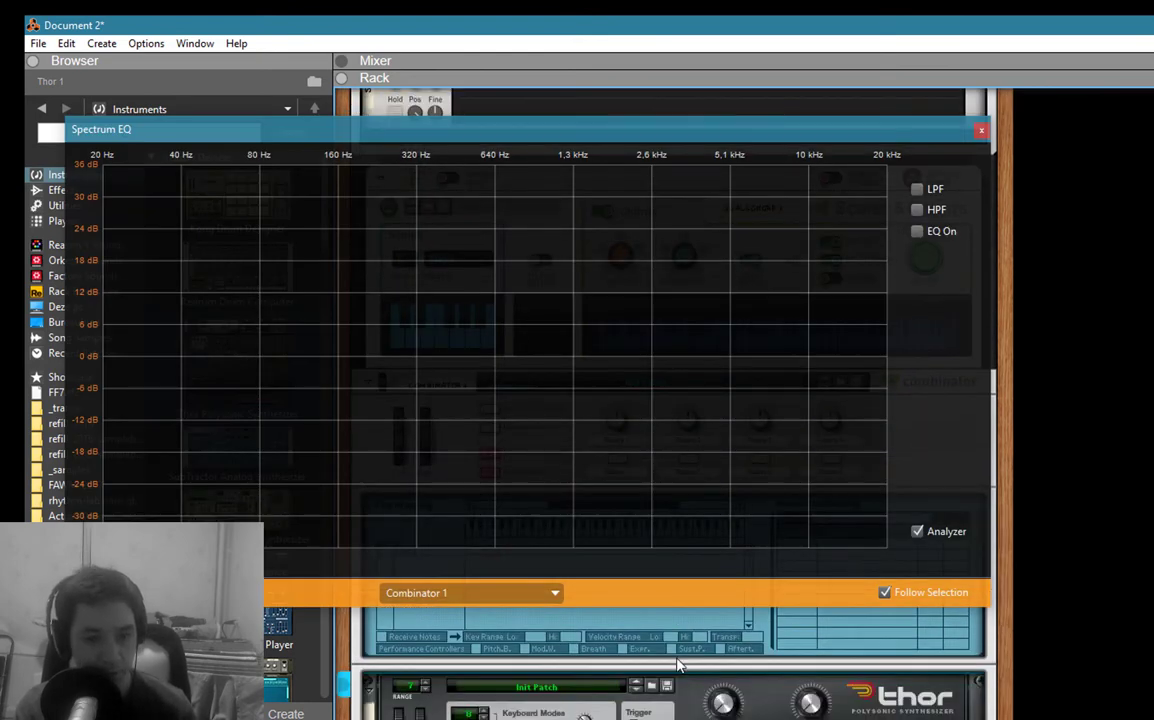
pyautogui.press('F1')
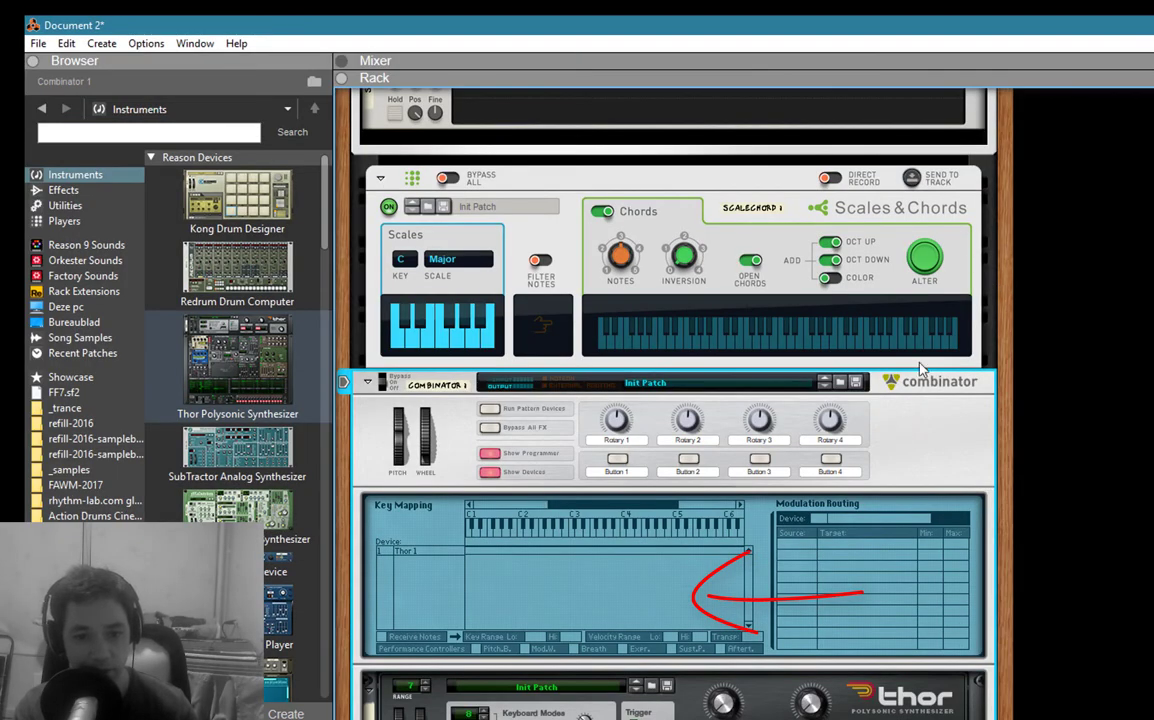
pyautogui.press('F2')
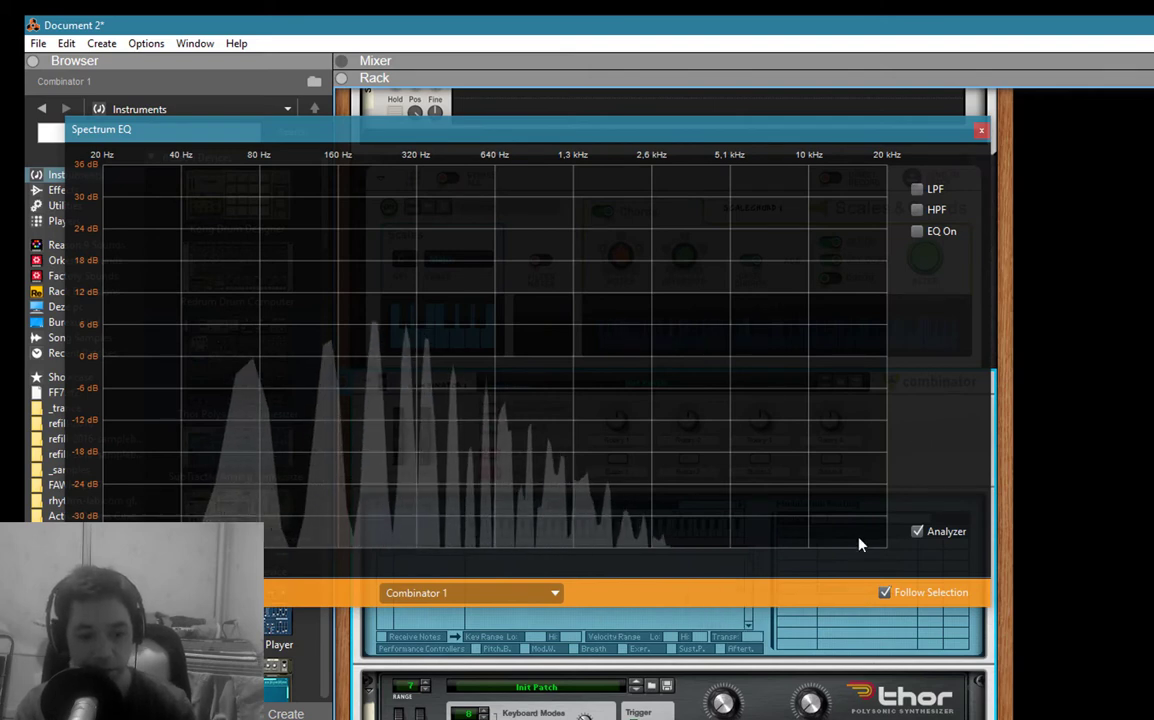
pyautogui.scroll(-3, 740, 625)
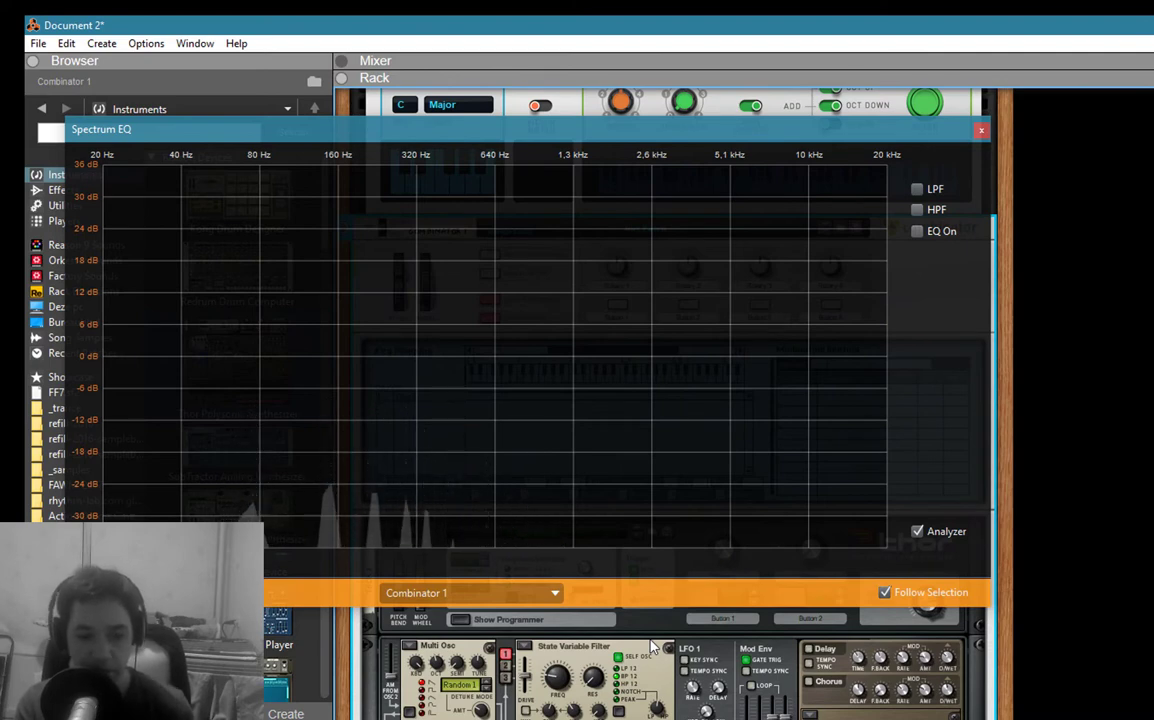
# - Sweep the State Variable Filter's frequency up and down while watching its effect on the spectrum analyzer
pyautogui.click(553, 680)
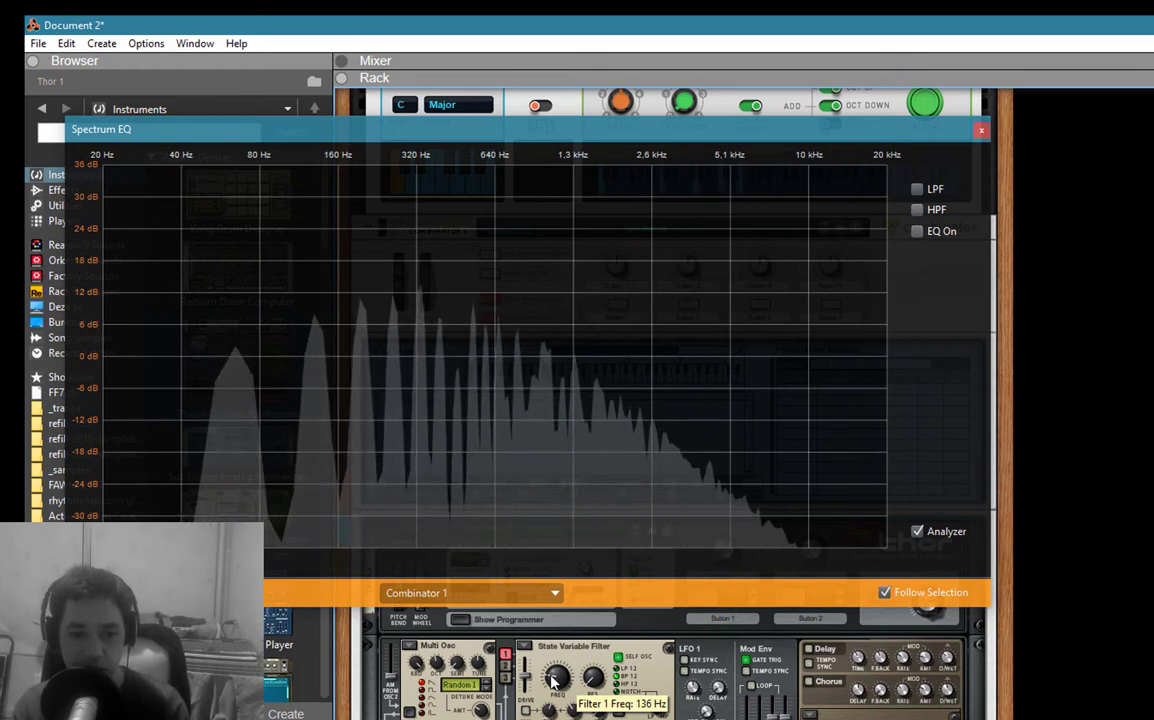
pyautogui.moveTo(553, 681); pyautogui.dragTo(561, 622)
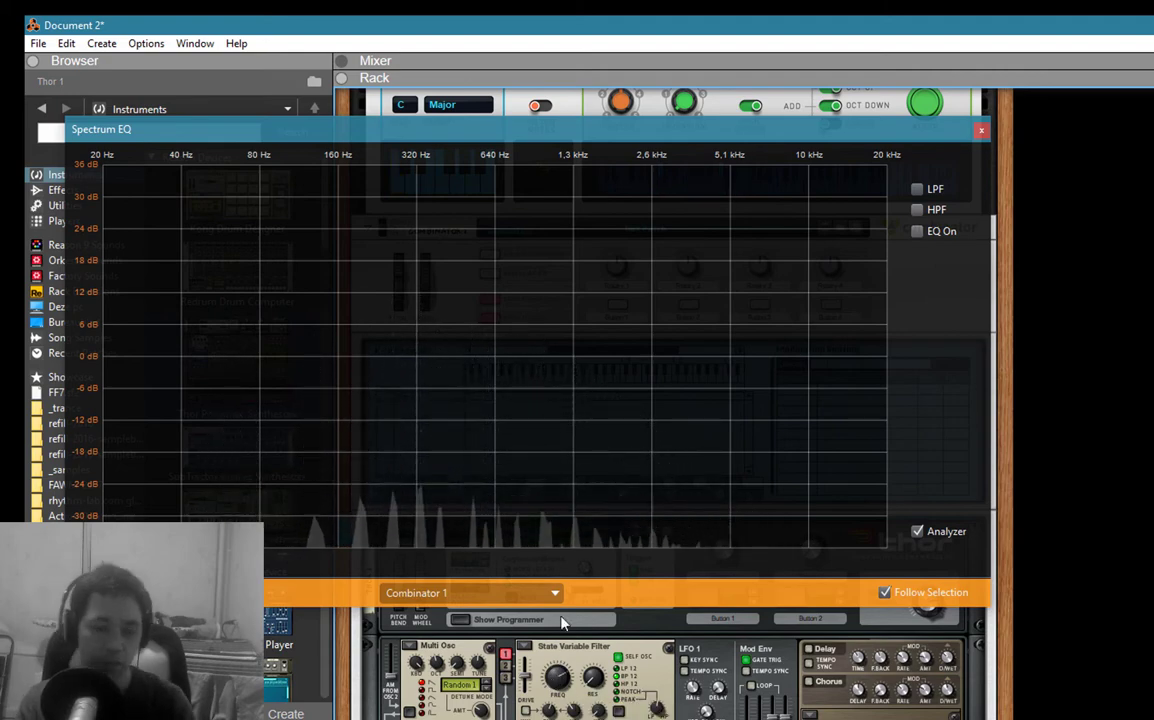
pyautogui.moveTo(556, 676); pyautogui.dragTo(556, 700)
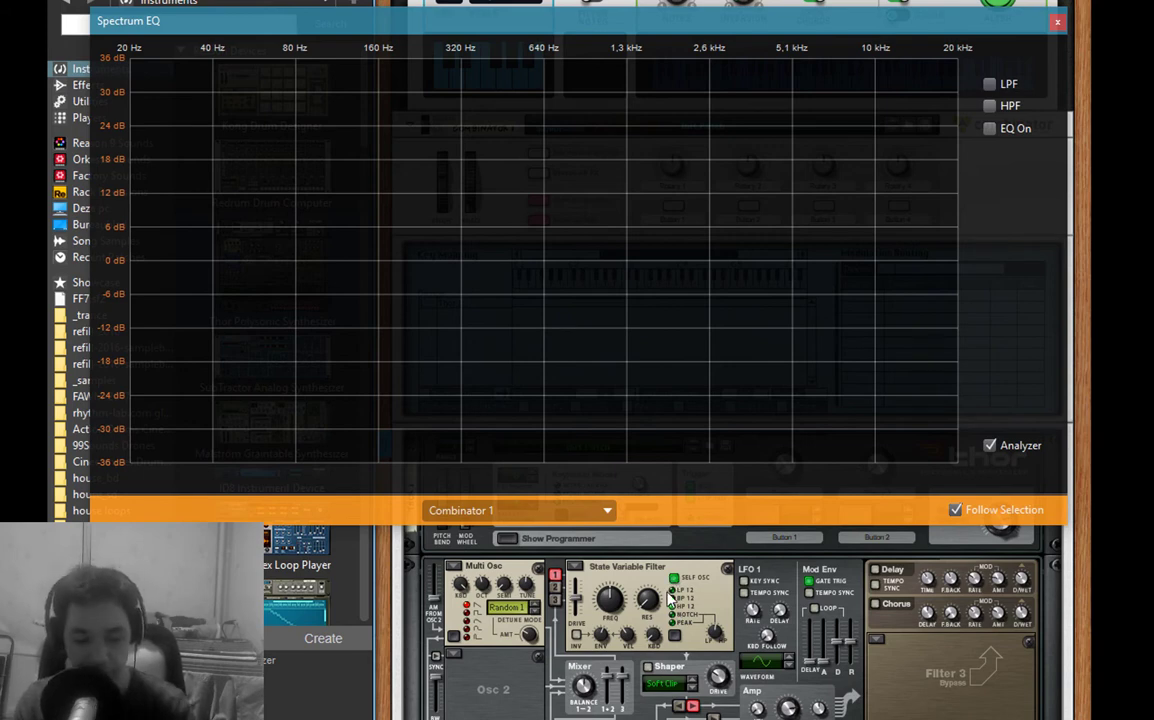
pyautogui.moveTo(610, 600)
pyautogui.mouseDown()
pyautogui.moveTo(617, 592)
pyautogui.moveTo(608, 663)
pyautogui.moveTo(616, 623)
pyautogui.mouseUp()
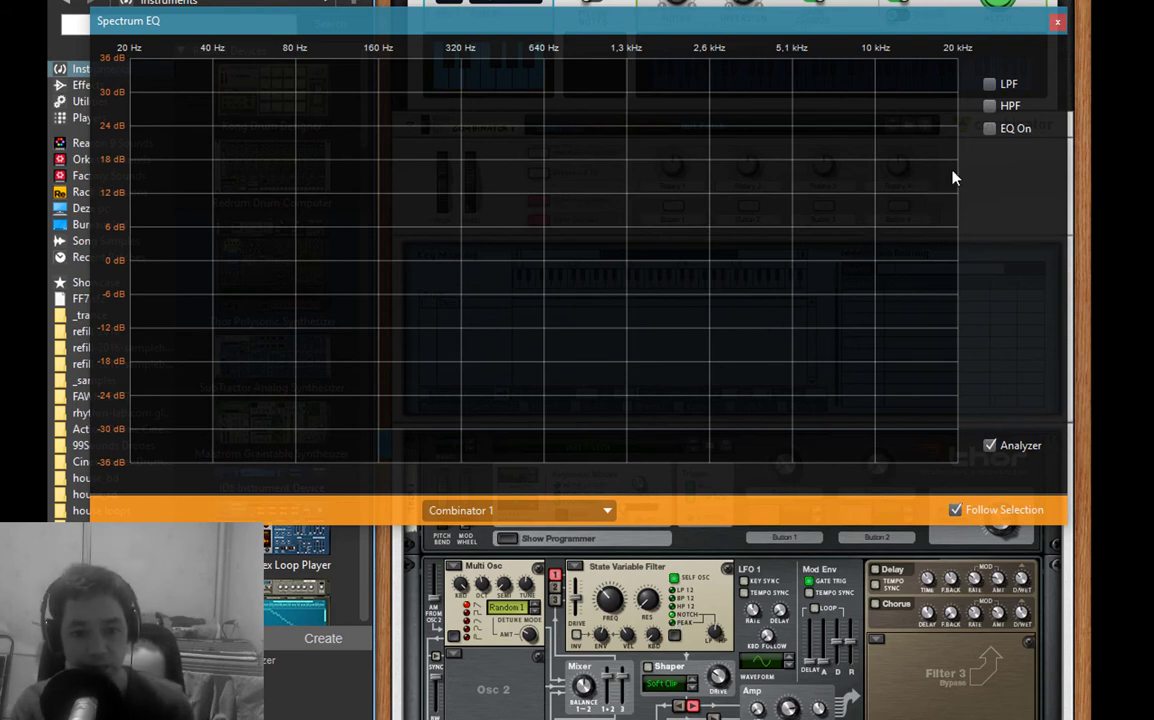
# - Try a cut on an EQ band in the Spectrum EQ, switch the EQ off again and close the window
pyautogui.click(990, 129)
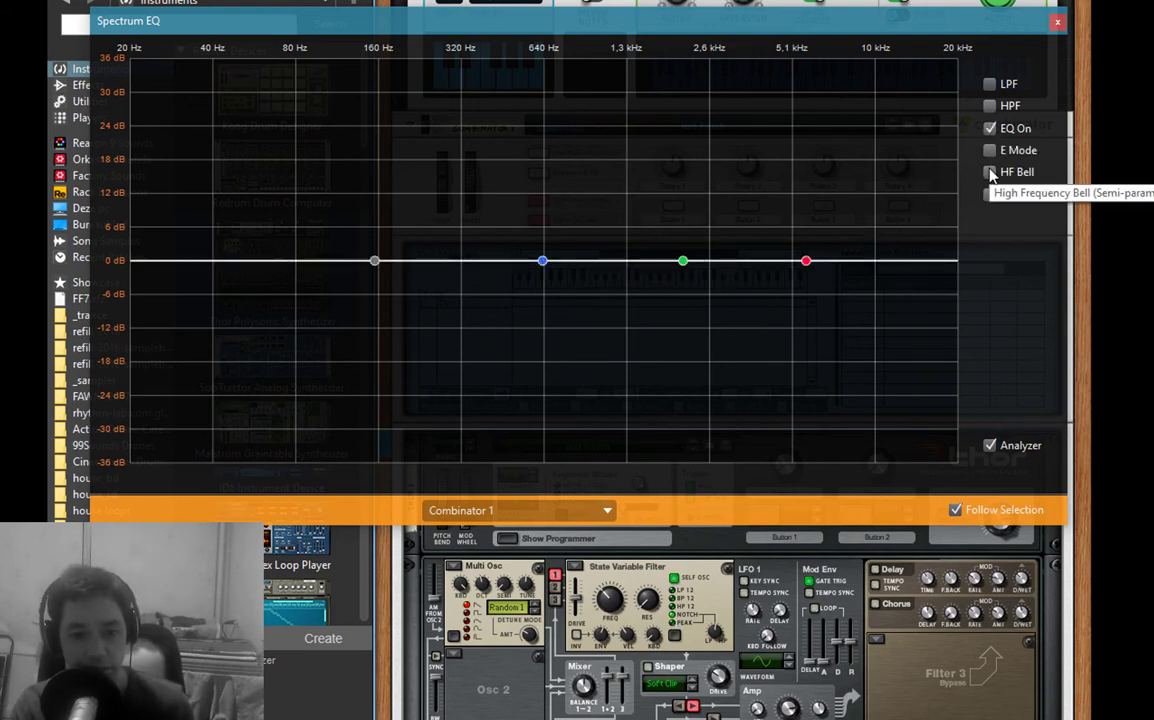
pyautogui.moveTo(683, 260); pyautogui.dragTo(701, 344)
pyautogui.click(991, 130)
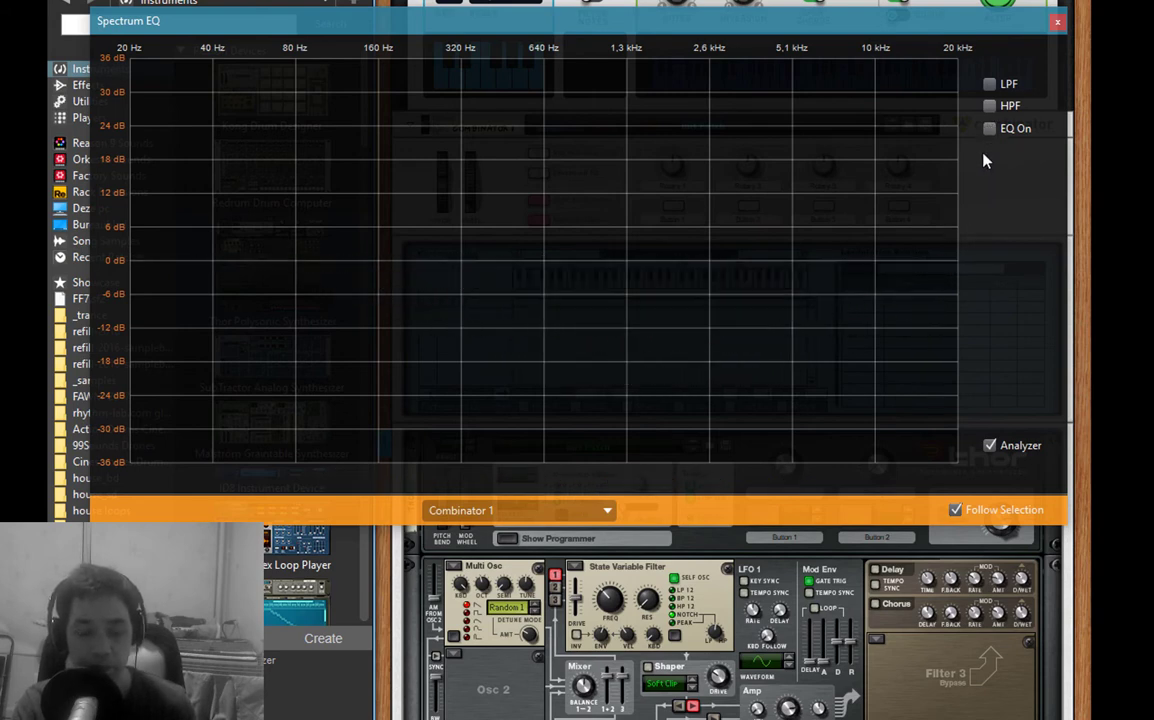
pyautogui.click(1057, 21)
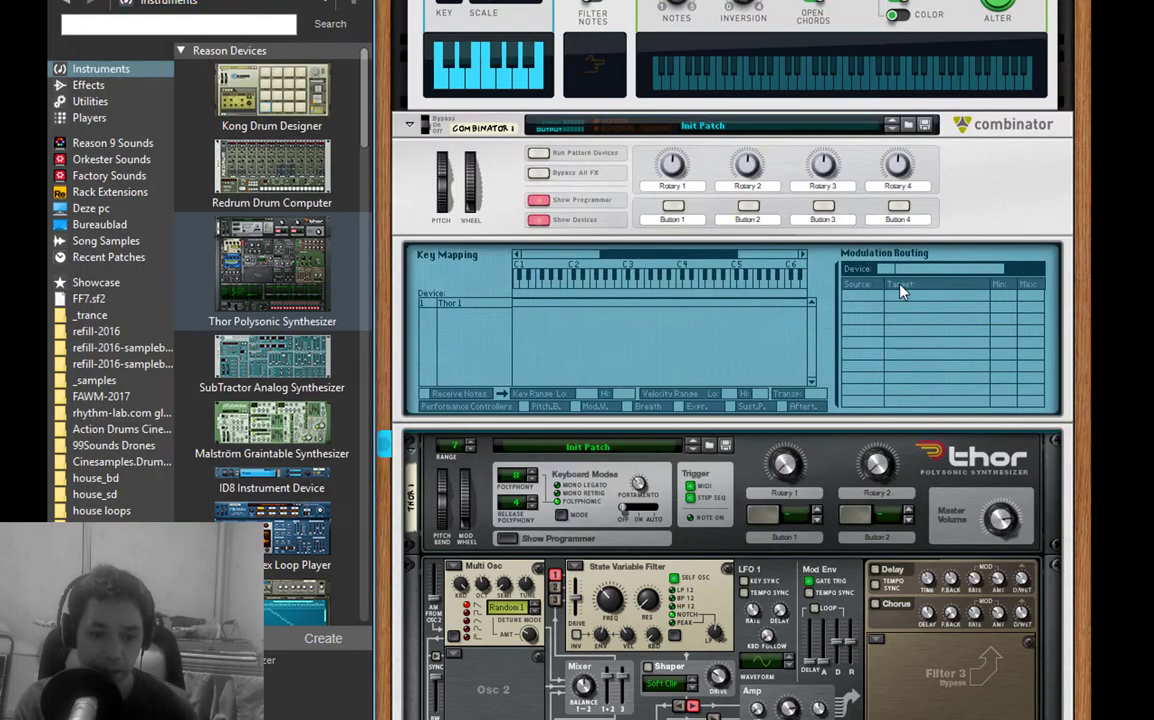
# - Reopen the Spectrum EQ and sweep the State Variable Filter's frequency against the analyzer, ending at about 2.69 kHz
pyautogui.press('F3')
pyautogui.press('F3')
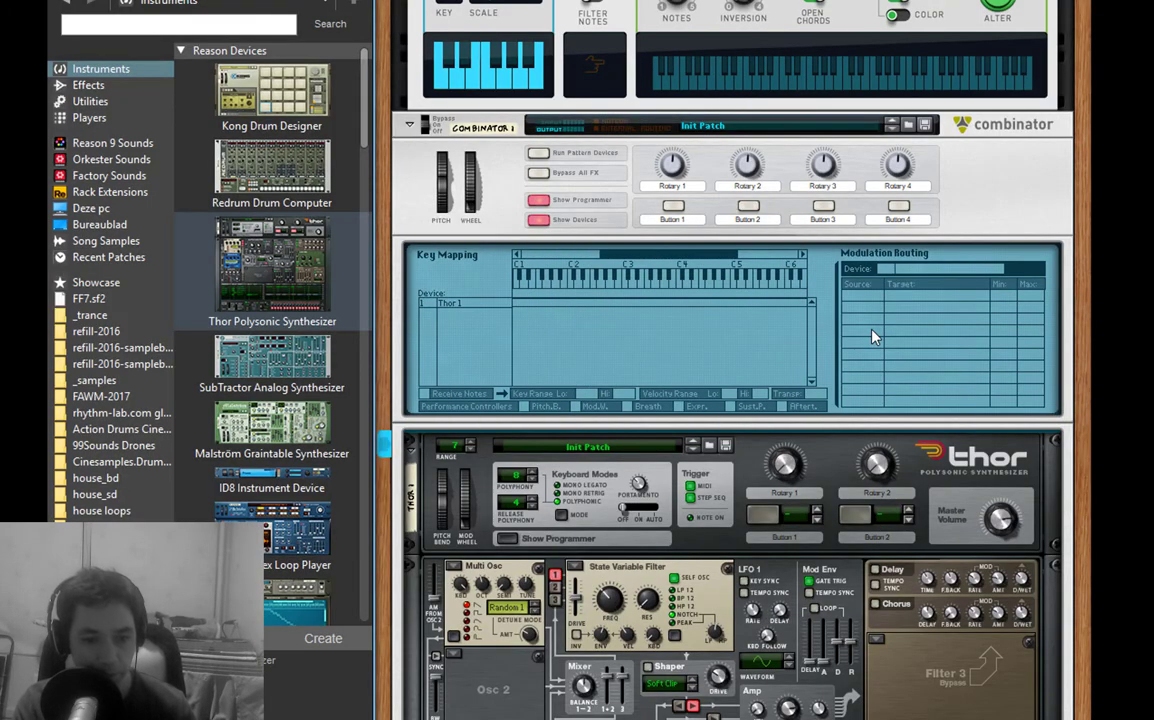
pyautogui.press('F2')
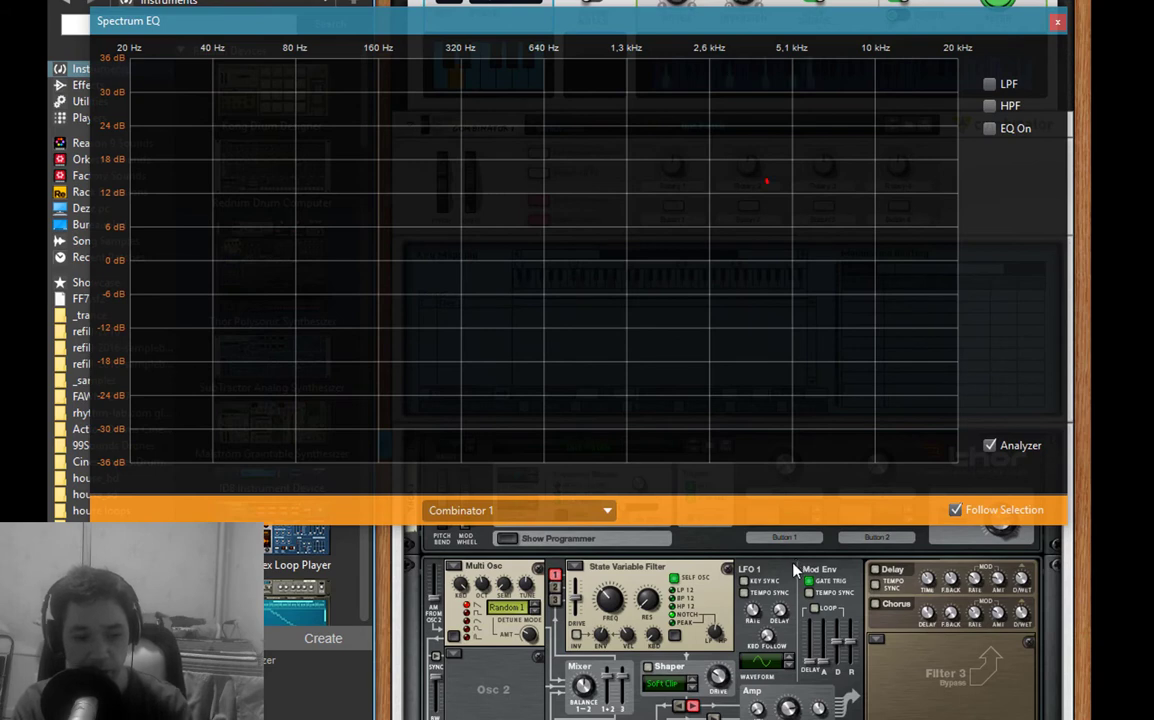
pyautogui.moveTo(610, 598)
pyautogui.mouseDown()
pyautogui.moveTo(614, 572)
pyautogui.moveTo(620, 596)
pyautogui.mouseUp()
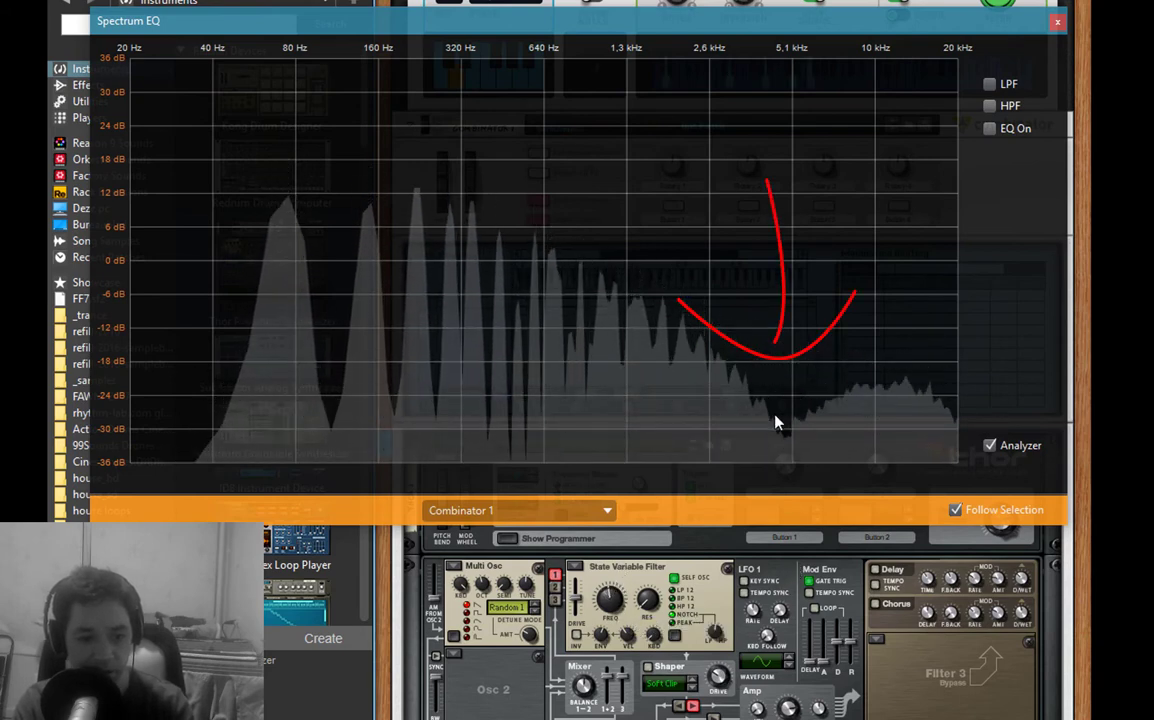
pyautogui.moveTo(609, 598)
pyautogui.mouseDown()
pyautogui.moveTo(608, 634)
pyautogui.moveTo(626, 592)
pyautogui.mouseUp()
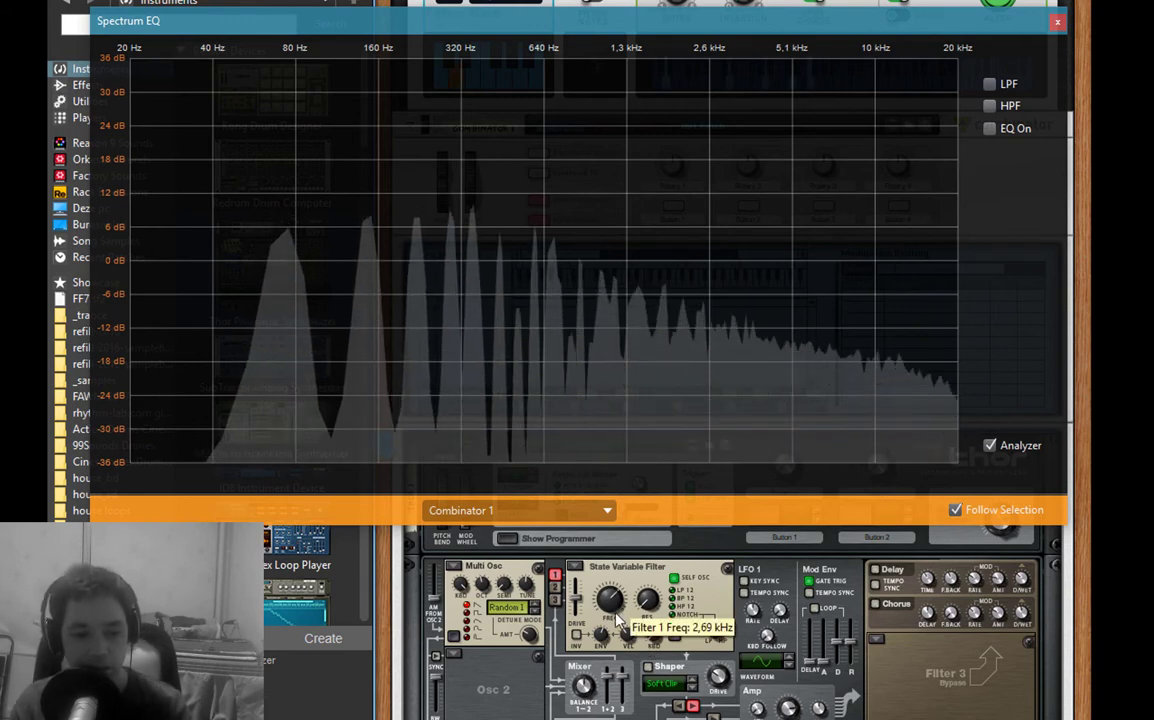
# - Sweep the State Variable Filter's frequency and set its notch mix to 2, watching the effect on the spectrum analyzer
pyautogui.moveTo(617, 622); pyautogui.dragTo(647, 614)
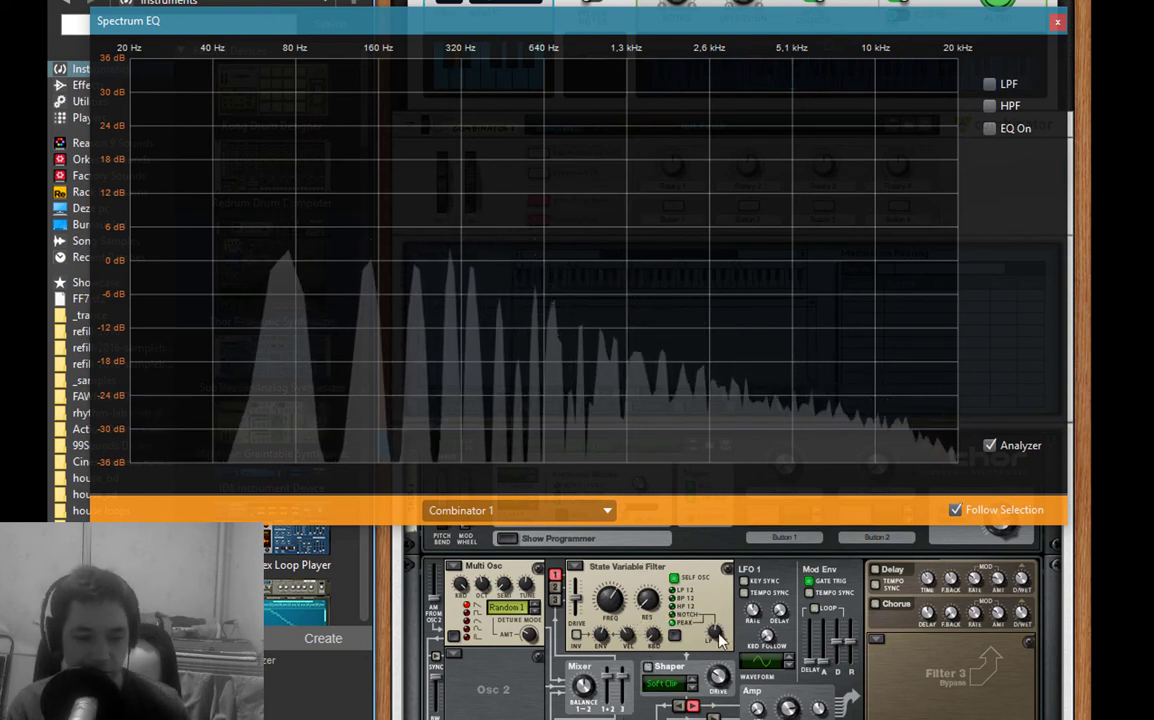
pyautogui.moveTo(718, 640); pyautogui.dragTo(718, 700)
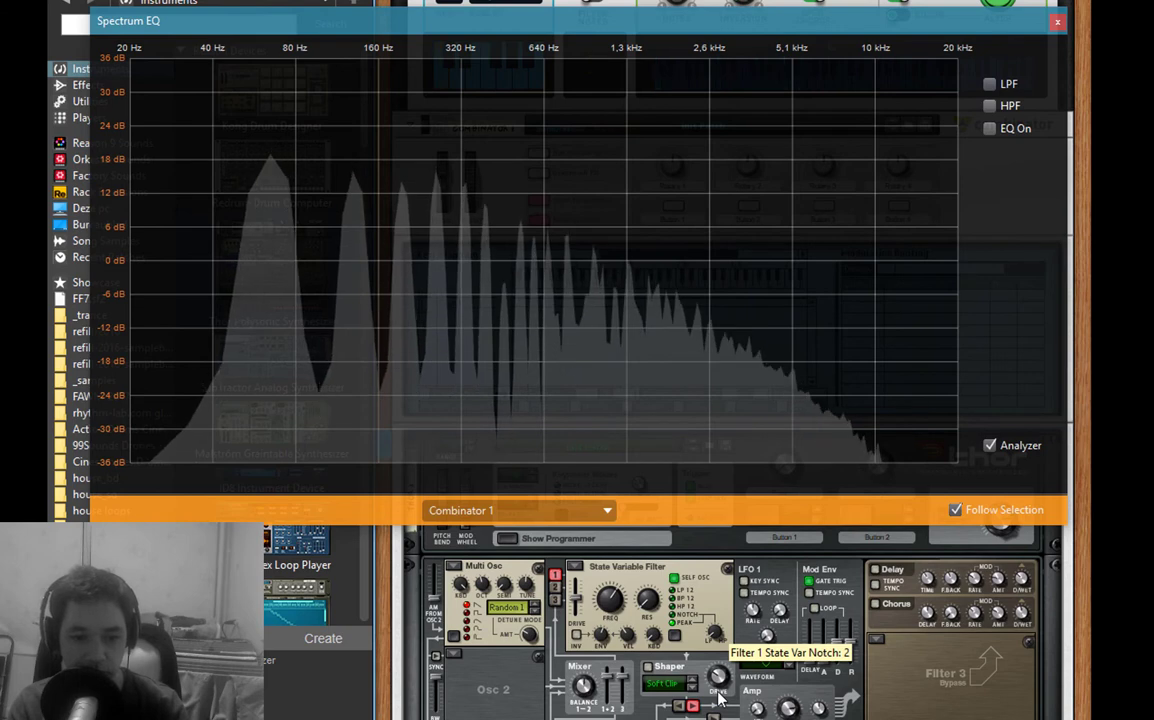
pyautogui.moveTo(608, 600); pyautogui.dragTo(619, 645)
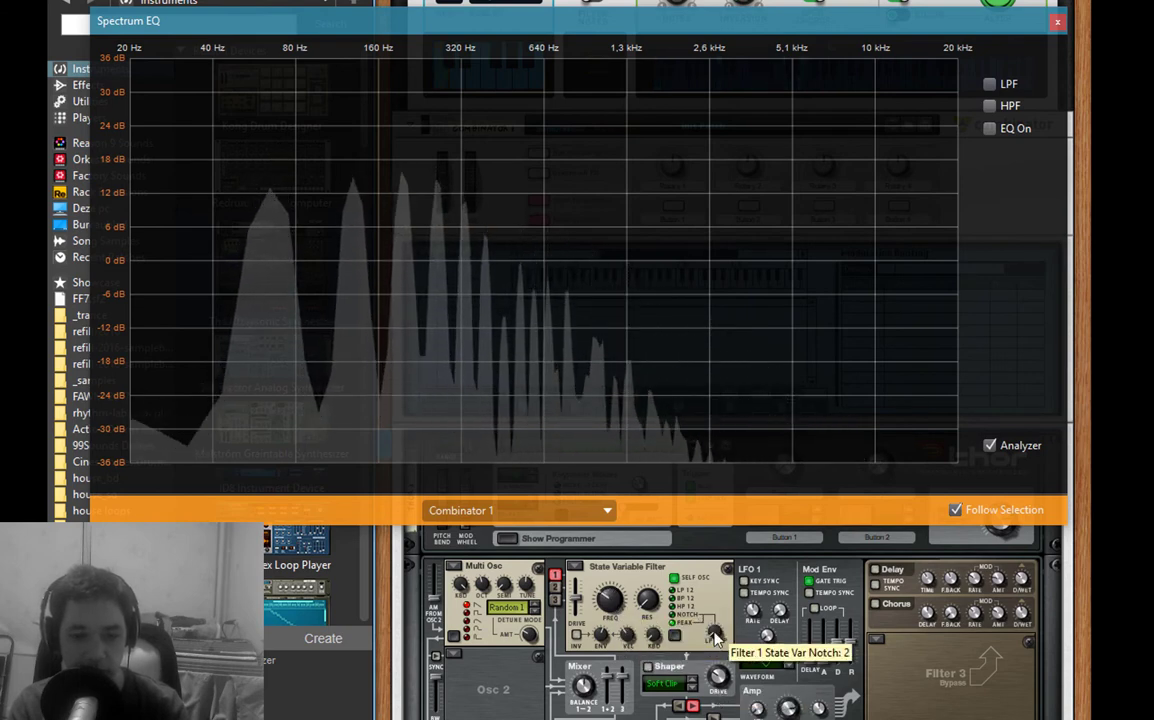
pyautogui.scroll(5, 716, 632)
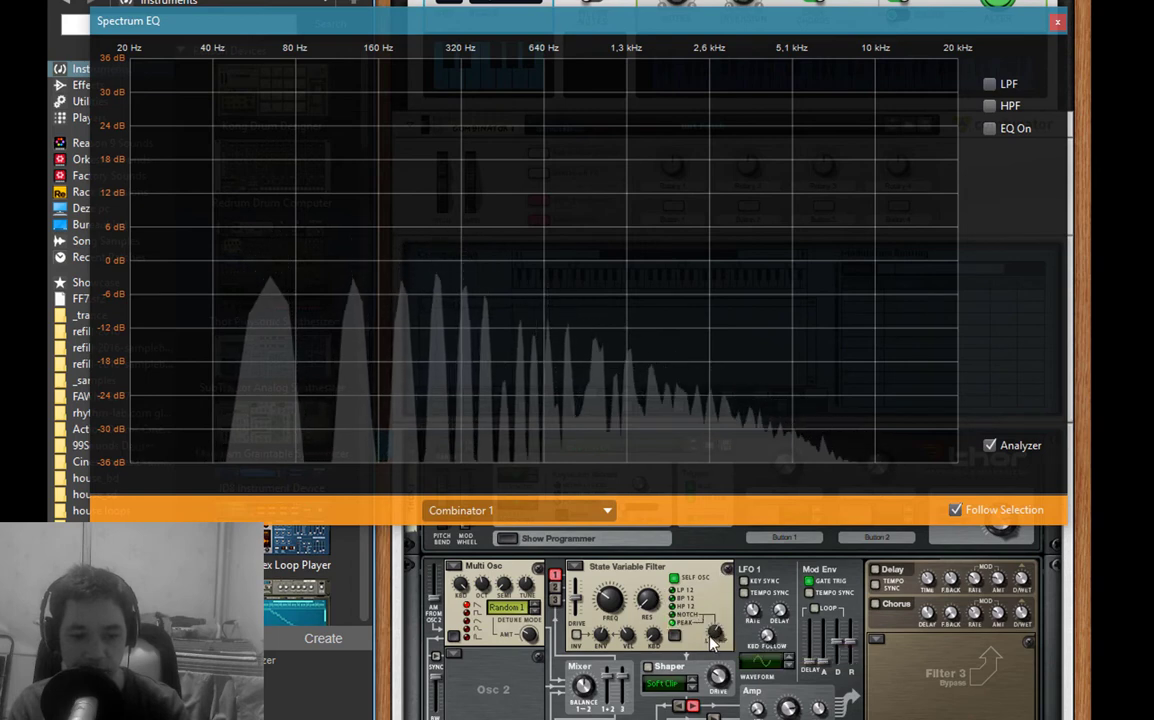
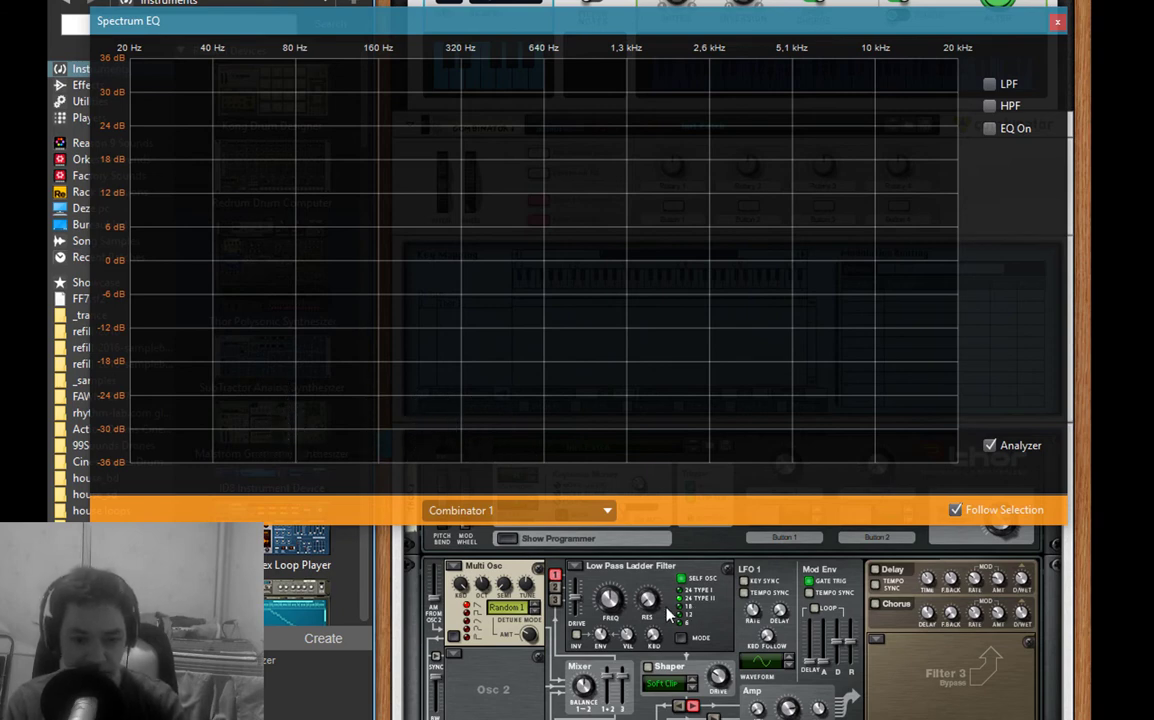
# - Sweep the Low Pass Ladder Filter's frequency, switch Filter 1 to State Variable for comparison and return it to Low Pass Ladder
pyautogui.moveTo(622, 607); pyautogui.dragTo(620, 633)
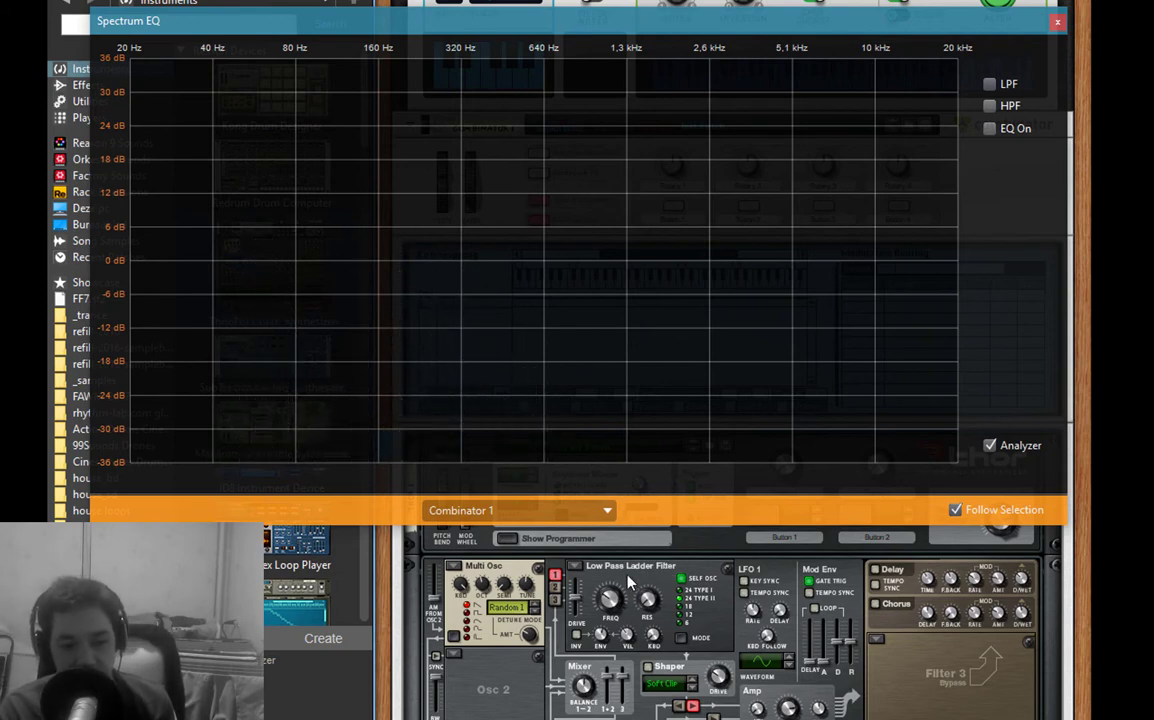
pyautogui.click(576, 567)
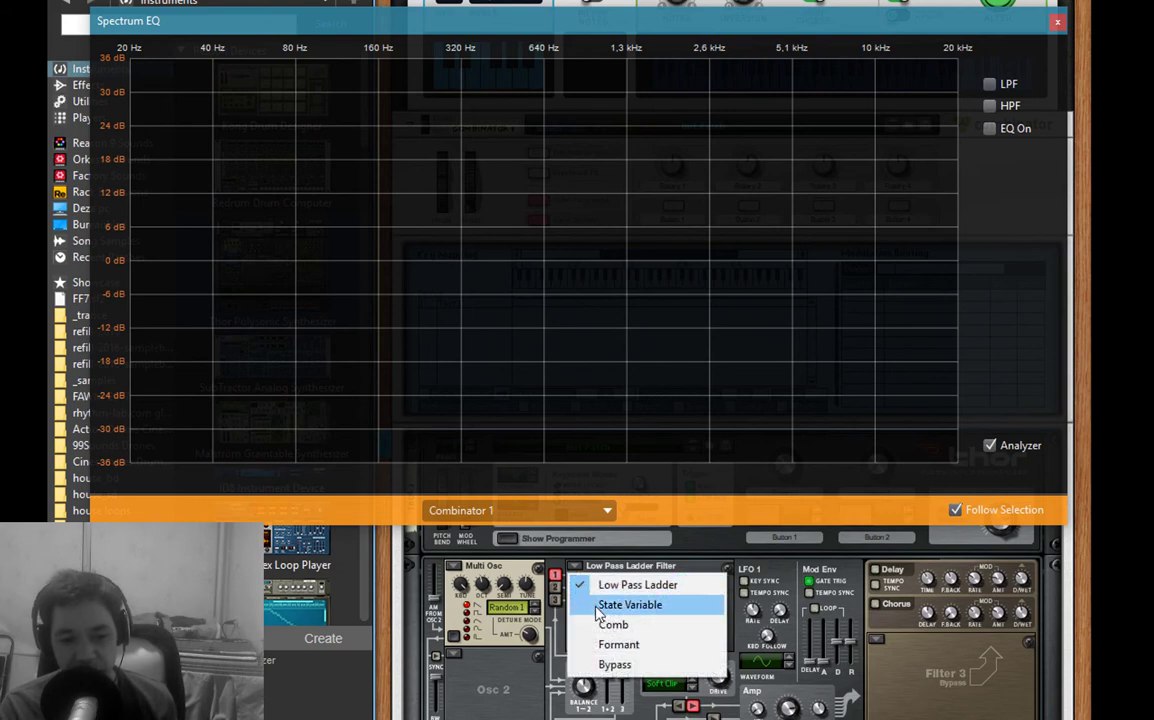
pyautogui.click(663, 605)
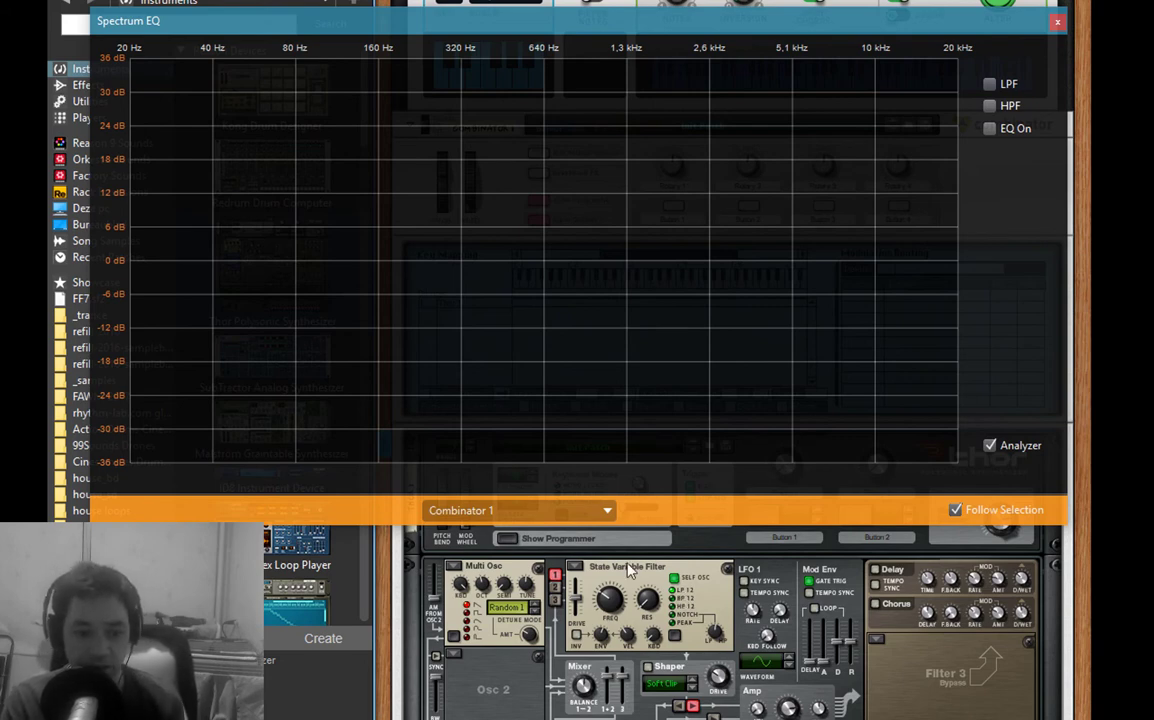
pyautogui.click(576, 572)
pyautogui.click(587, 590)
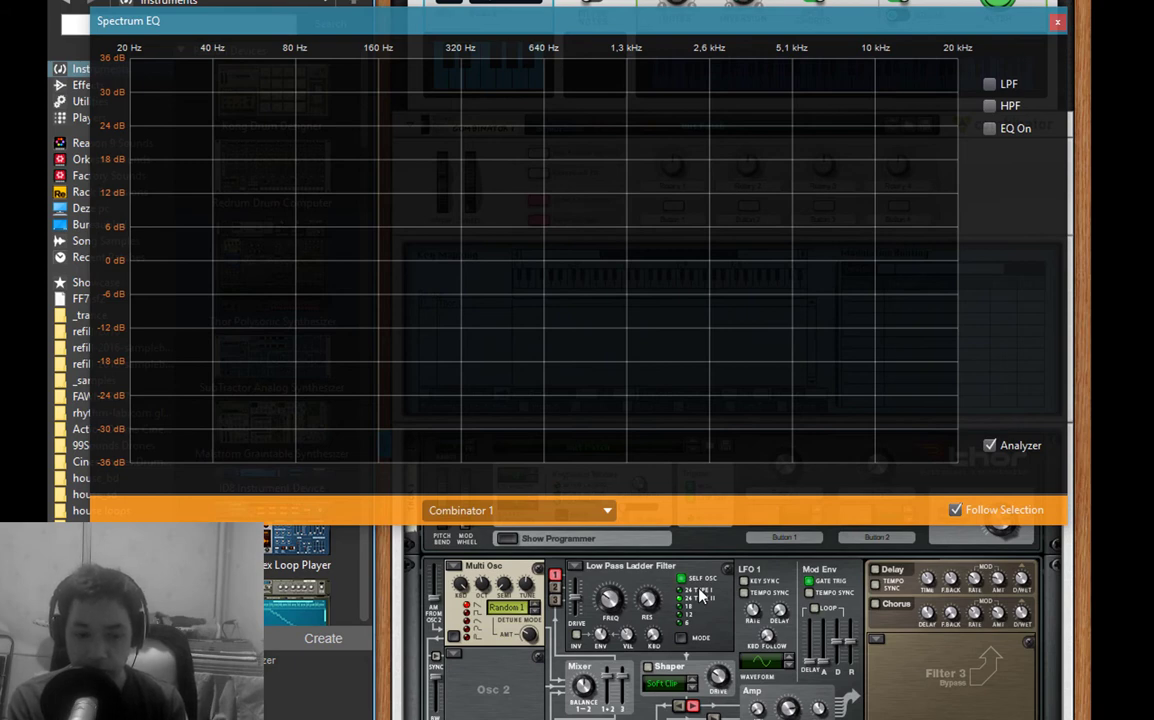
# - Switch oscillator 1 to an Analog Osc and raise the Low Pass Ladder Filter's resonance to 102
pyautogui.click(462, 566)
pyautogui.click(482, 583)
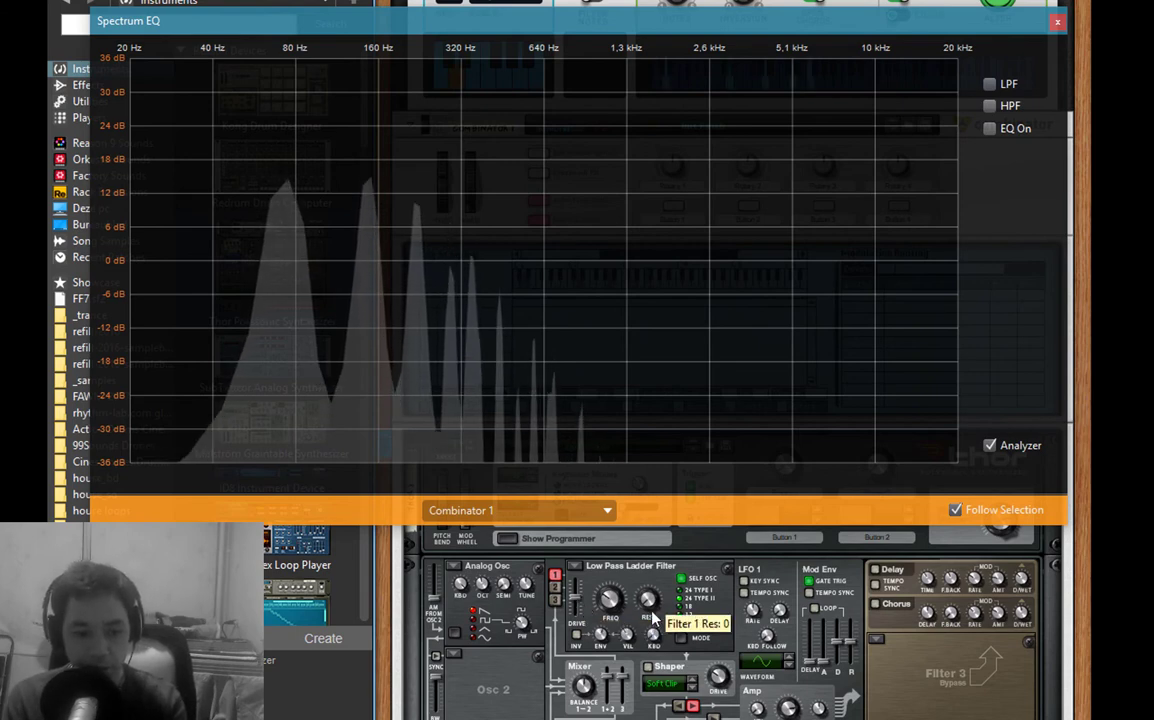
pyautogui.moveTo(660, 590); pyautogui.dragTo(683, 527)
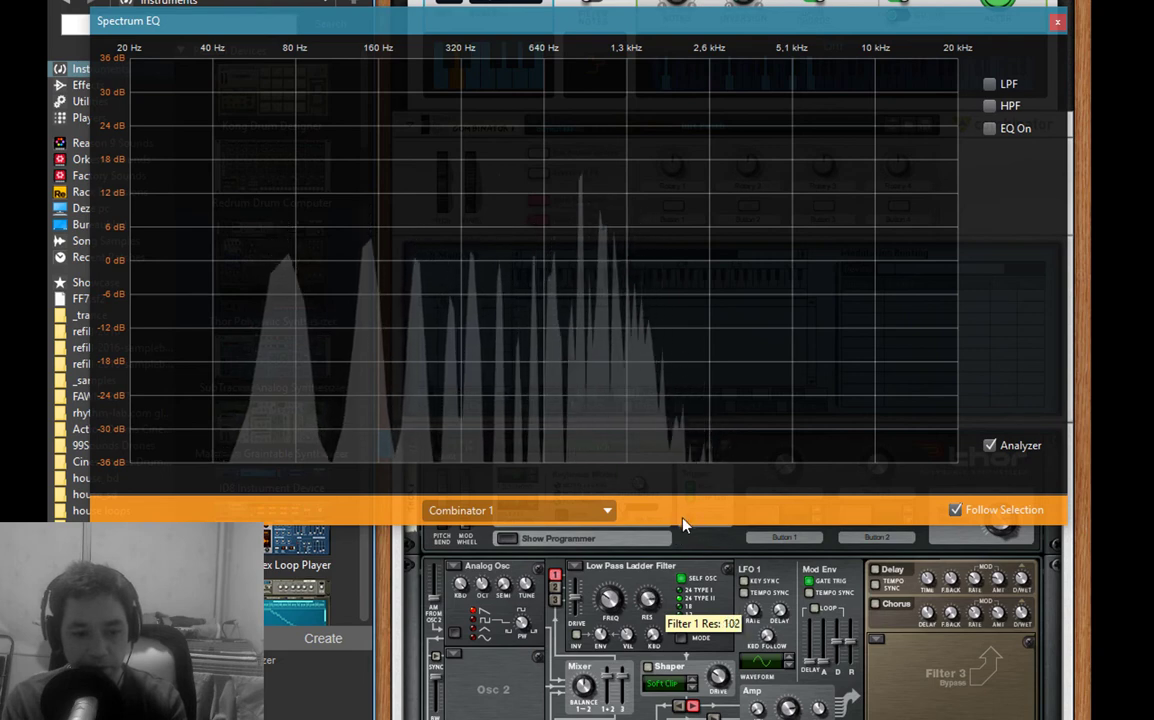
# - Set Filter 1's envelope amount to 0 and sweep its frequency around 248 Hz against the analyzer
pyautogui.moveTo(600, 634); pyautogui.dragTo(598, 686)
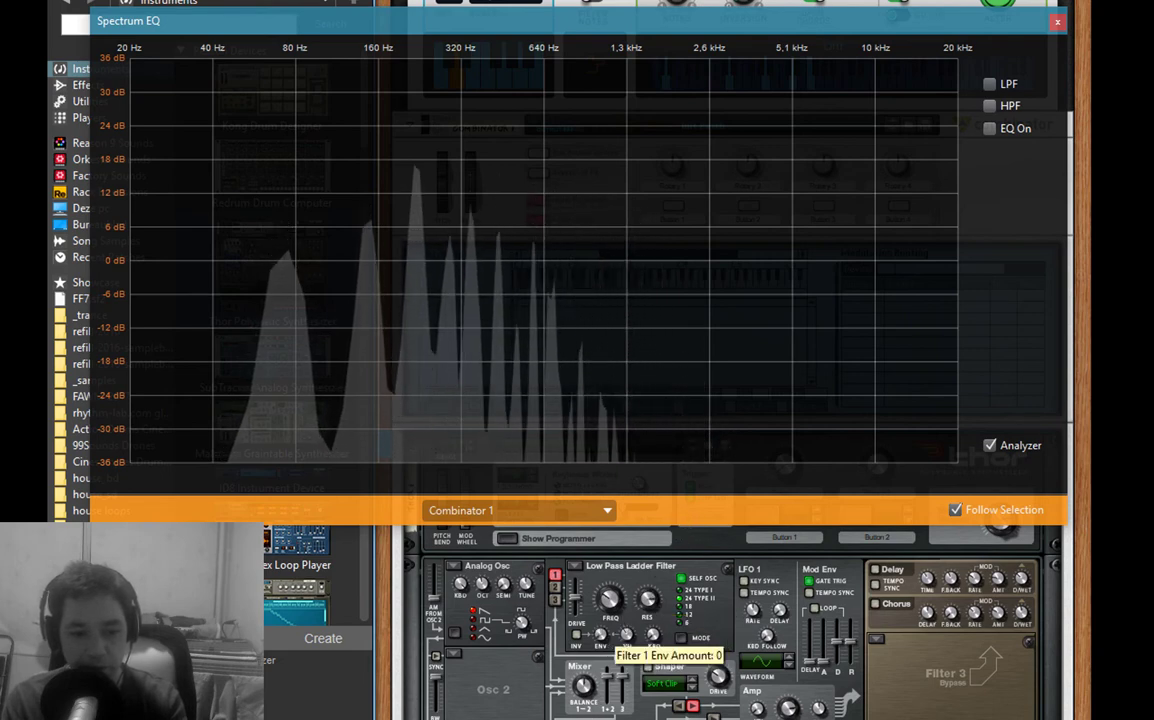
pyautogui.moveTo(609, 600); pyautogui.dragTo(615, 607)
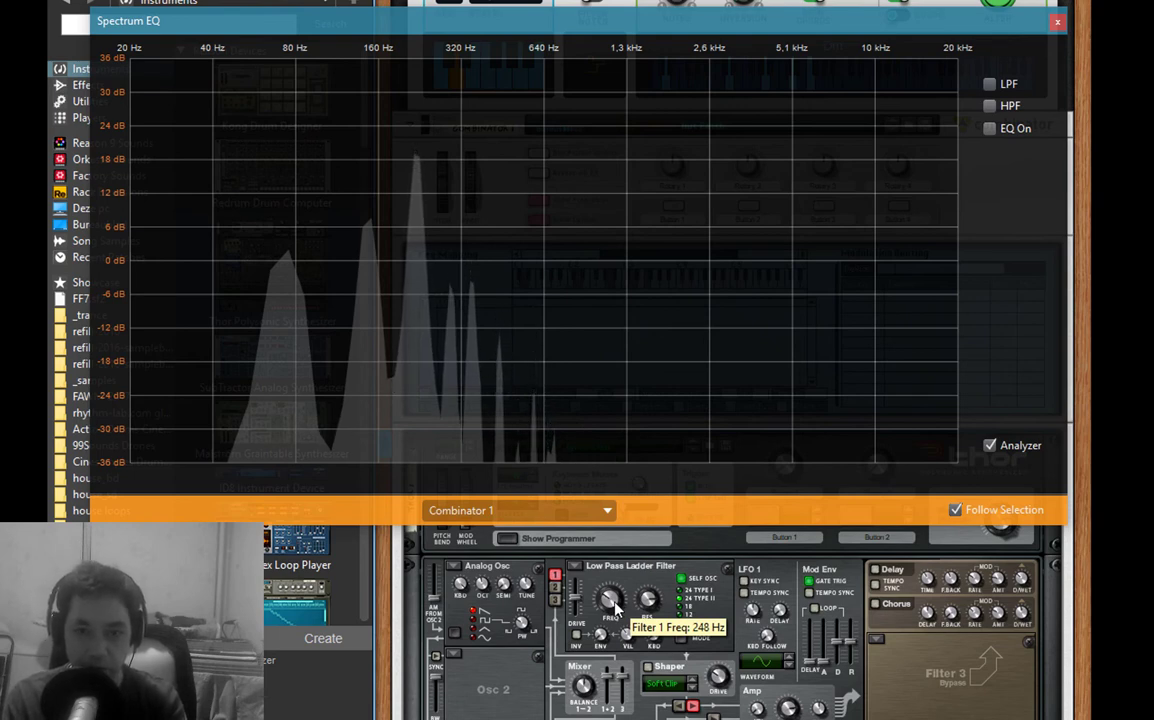
pyautogui.moveTo(615, 600)
pyautogui.mouseDown()
pyautogui.moveTo(630, 545)
pyautogui.moveTo(614, 630)
pyautogui.moveTo(619, 604)
pyautogui.mouseUp()
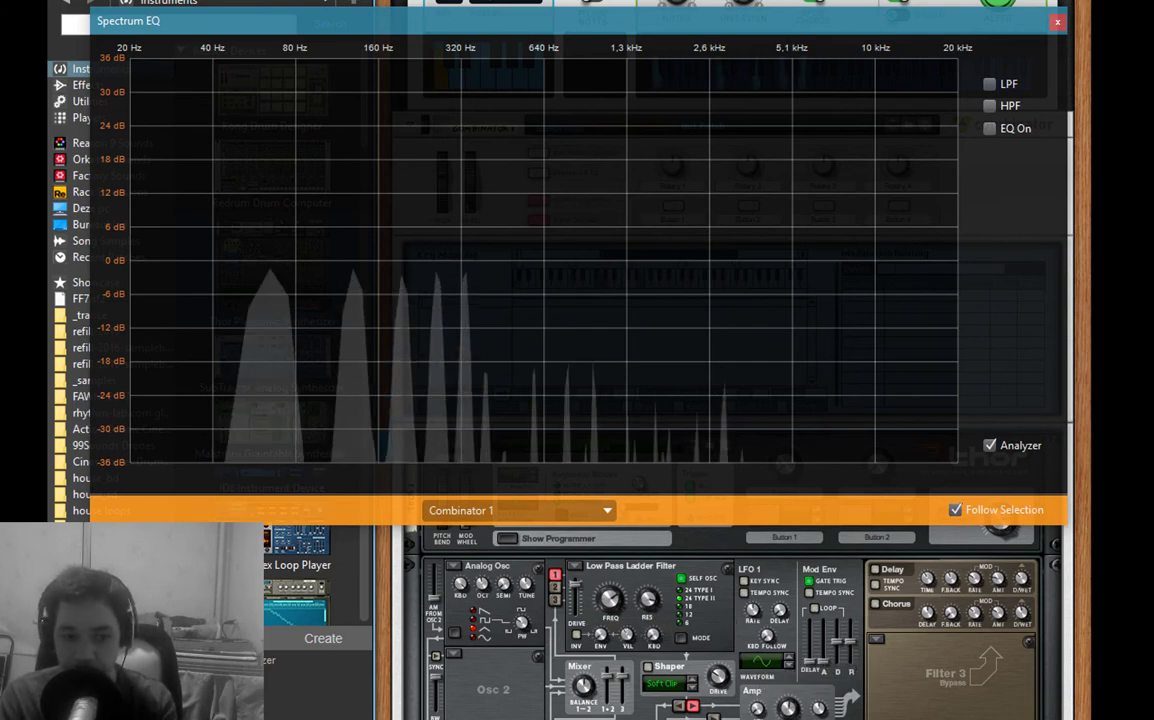
# - Sweep the resonant Low Pass Ladder Filter's frequency down and up against the spectrum analyzer, ending at about 2.82 kHz
pyautogui.moveTo(618, 614); pyautogui.dragTo(618, 636)
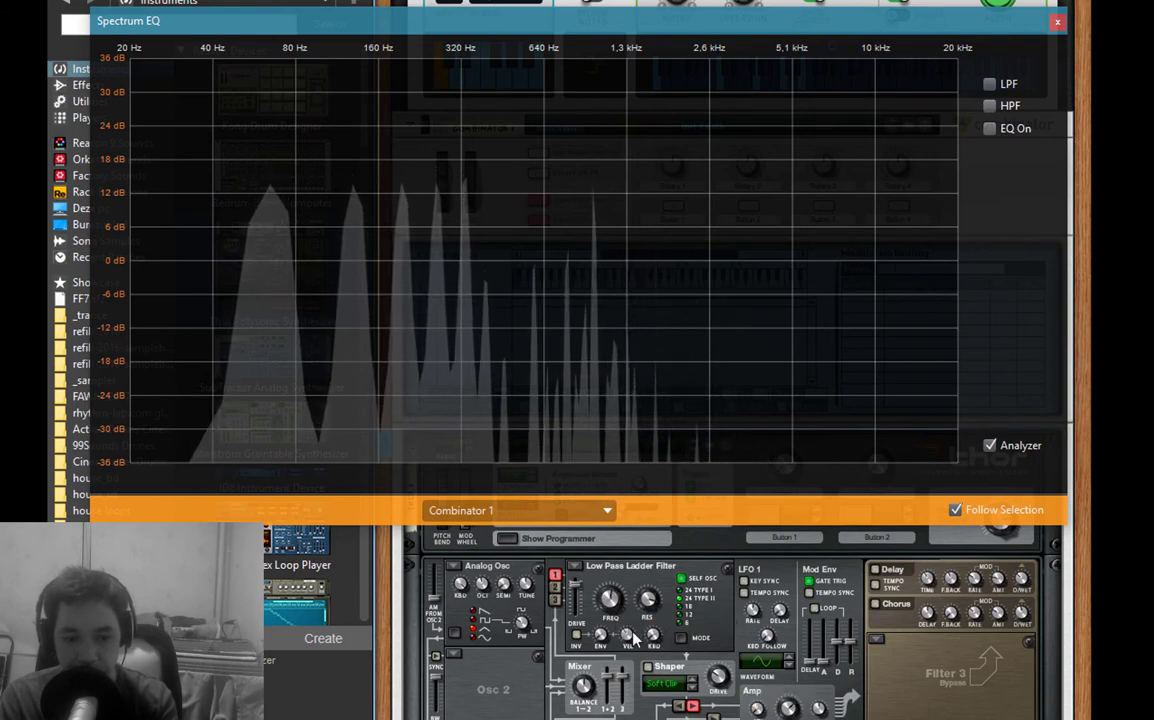
pyautogui.moveTo(612, 611)
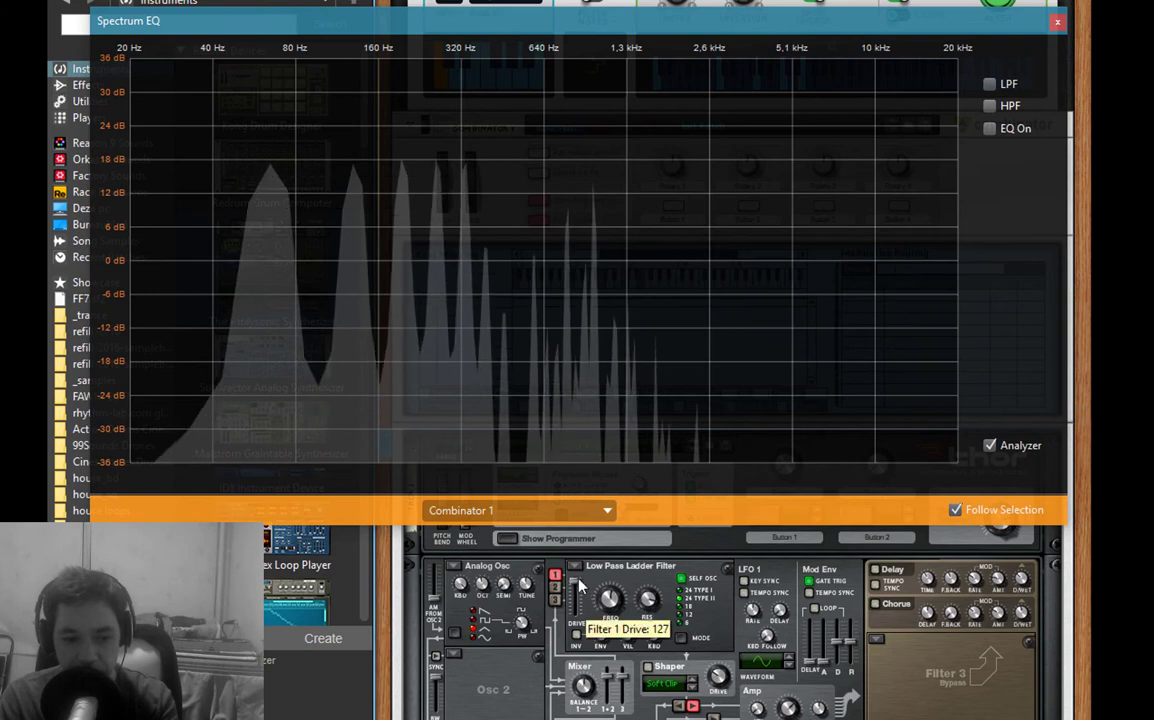
pyautogui.moveTo(616, 614)
pyautogui.mouseDown()
pyautogui.moveTo(623, 597)
pyautogui.moveTo(629, 631)
pyautogui.mouseUp()
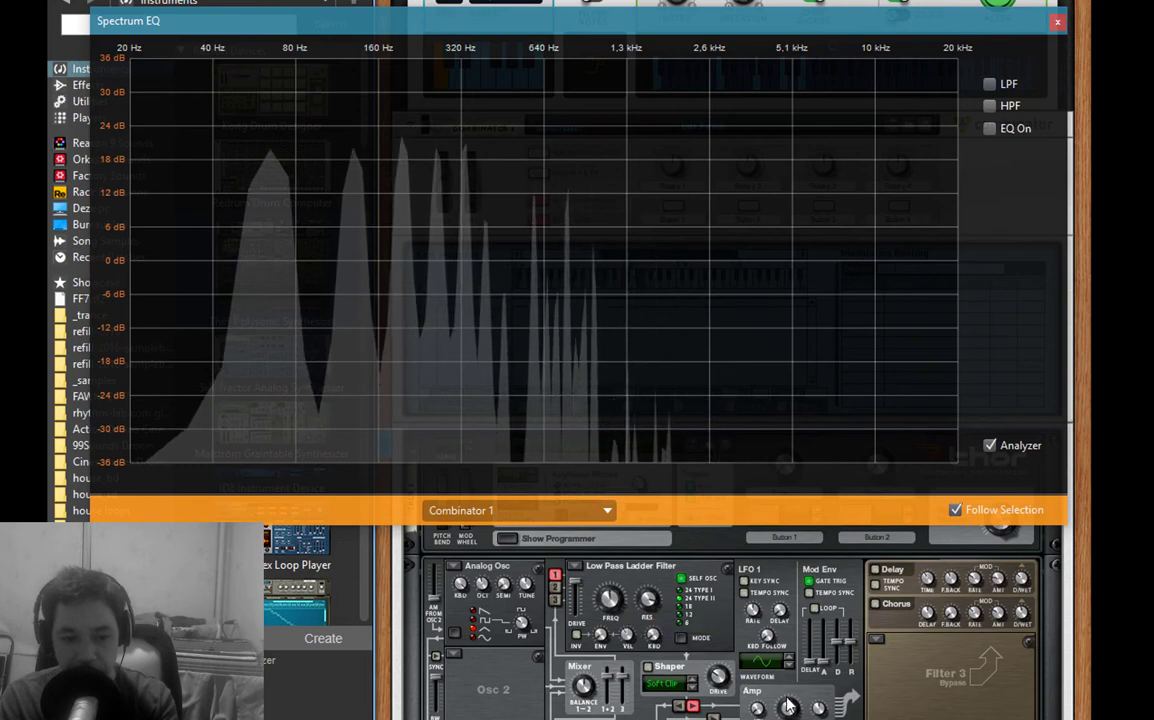
pyautogui.moveTo(610, 620)
pyautogui.moveTo(617, 622); pyautogui.dragTo(646, 593)
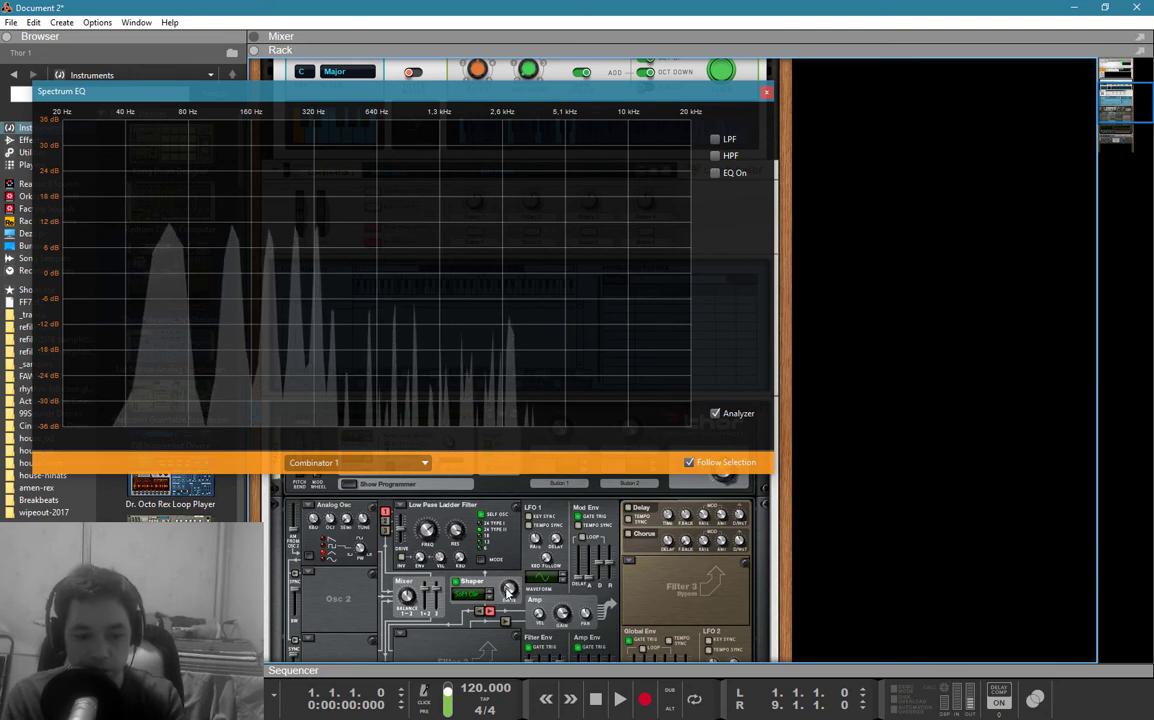
# - Compare different Filter 1 Drive settings while watching the spectrum analyzer, ending at 127
pyautogui.moveTo(510, 580)
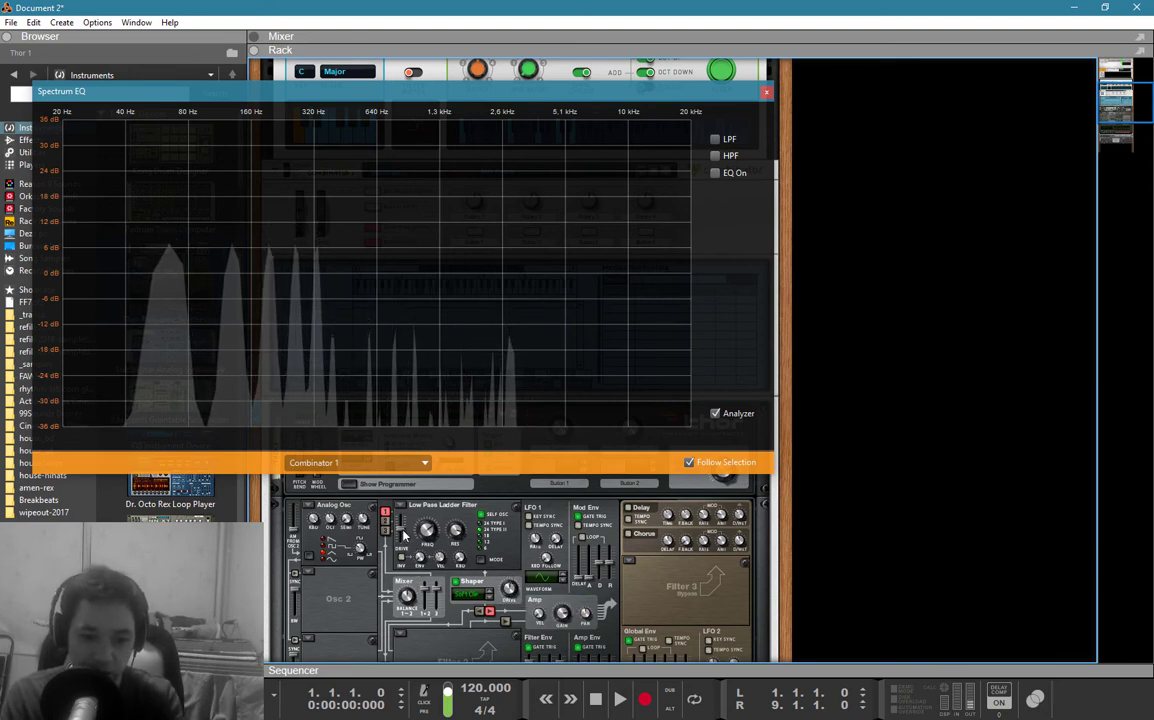
pyautogui.moveTo(405, 536)
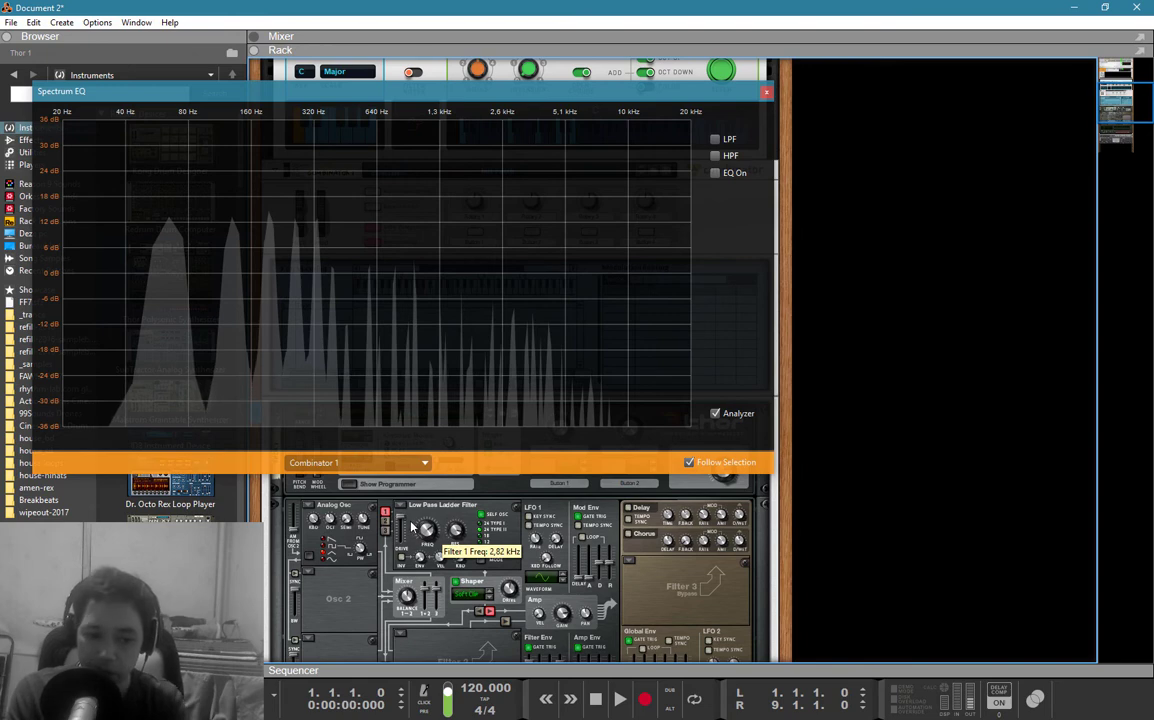
pyautogui.moveTo(404, 520); pyautogui.dragTo(403, 535)
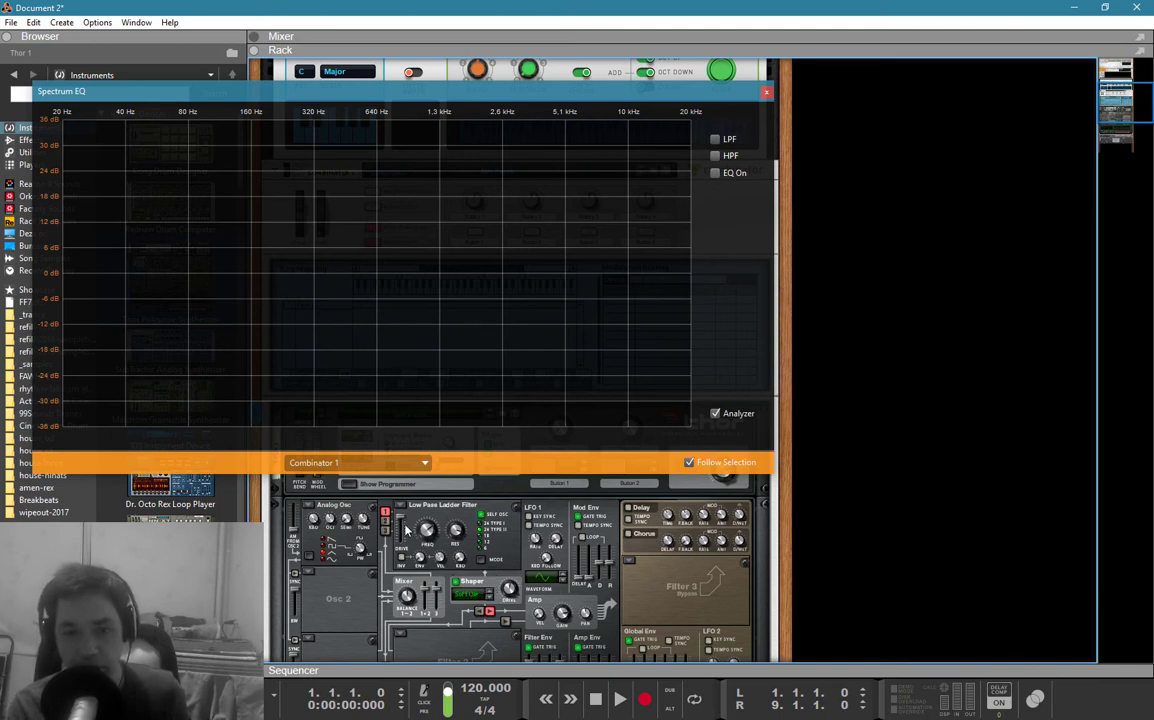
pyautogui.moveTo(405, 530)
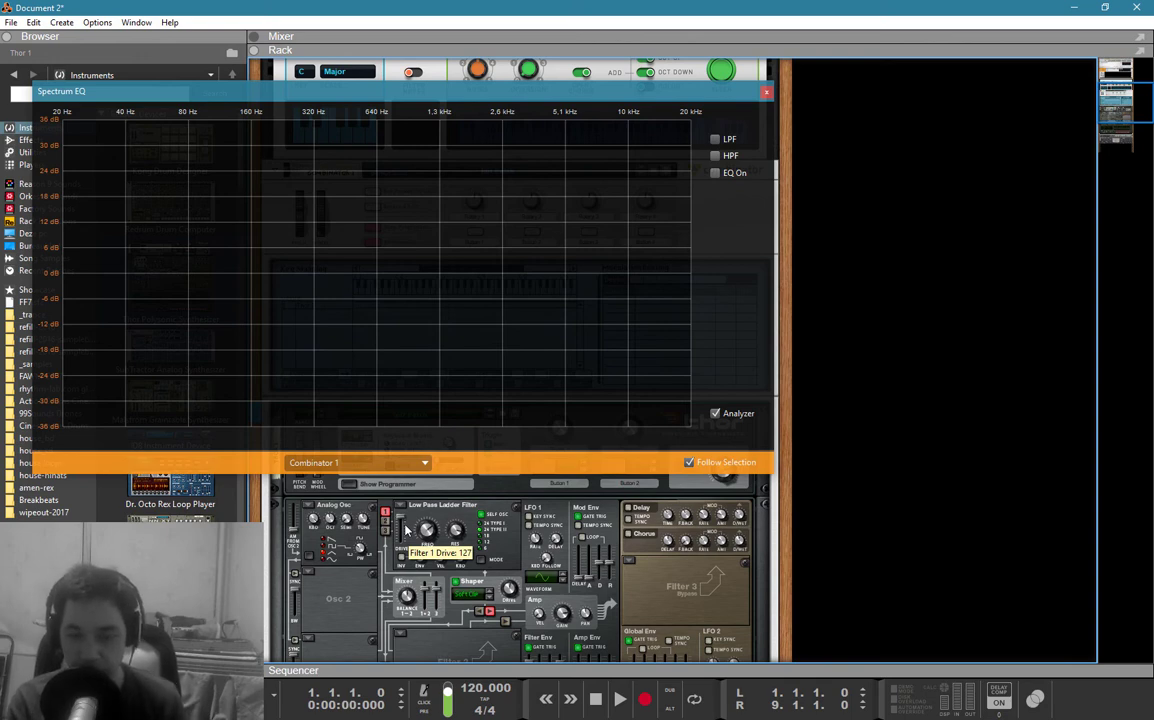
# - Set the Shaper to Sine with its drive at 93, and set Filter 1 Drive to 99
pyautogui.click(468, 594)
pyautogui.click(503, 517)
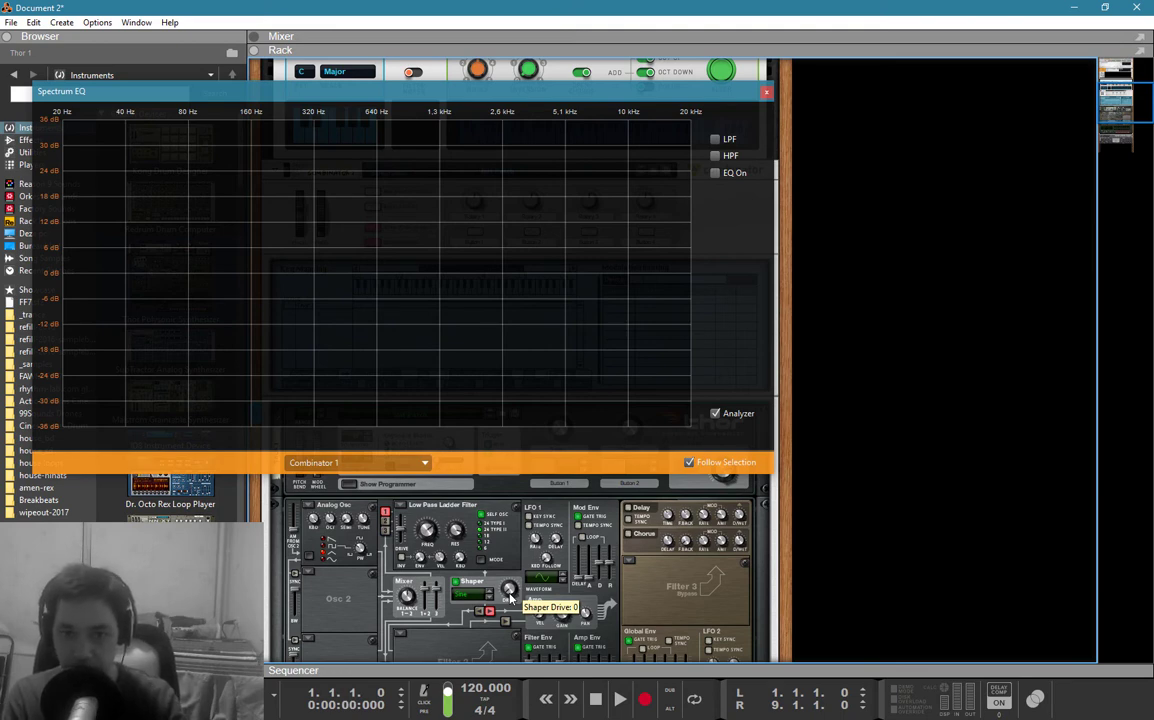
pyautogui.moveTo(509, 594); pyautogui.dragTo(516, 523)
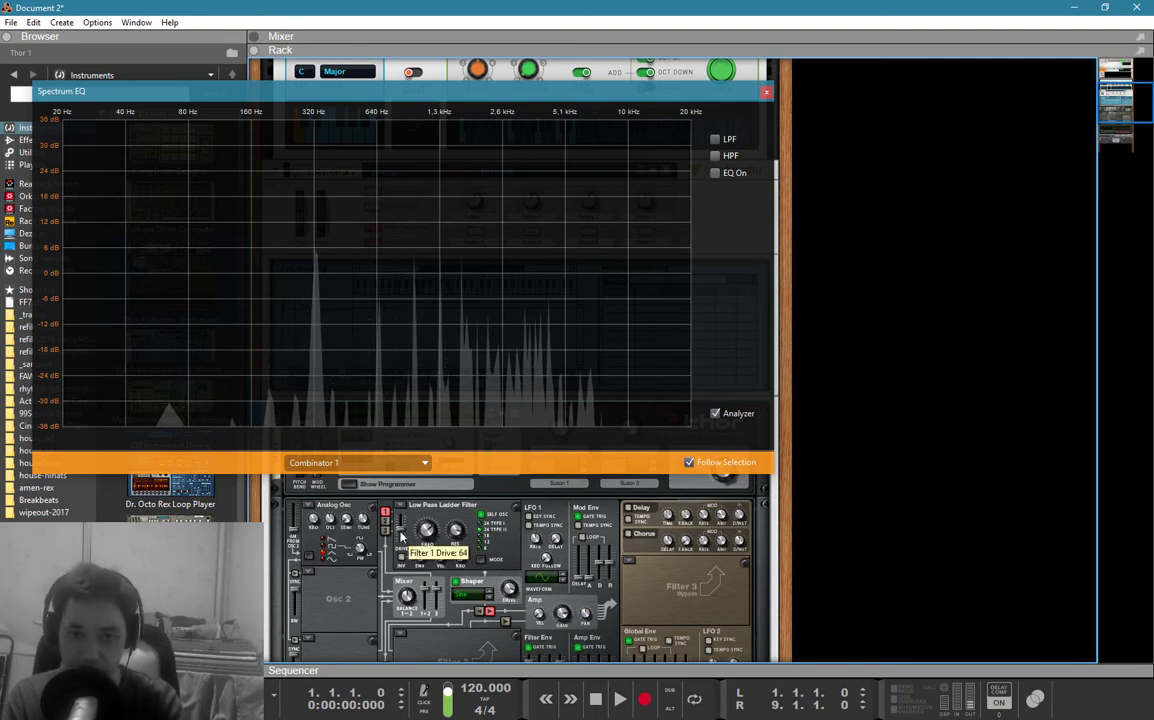
pyautogui.moveTo(400, 537); pyautogui.dragTo(403, 531)
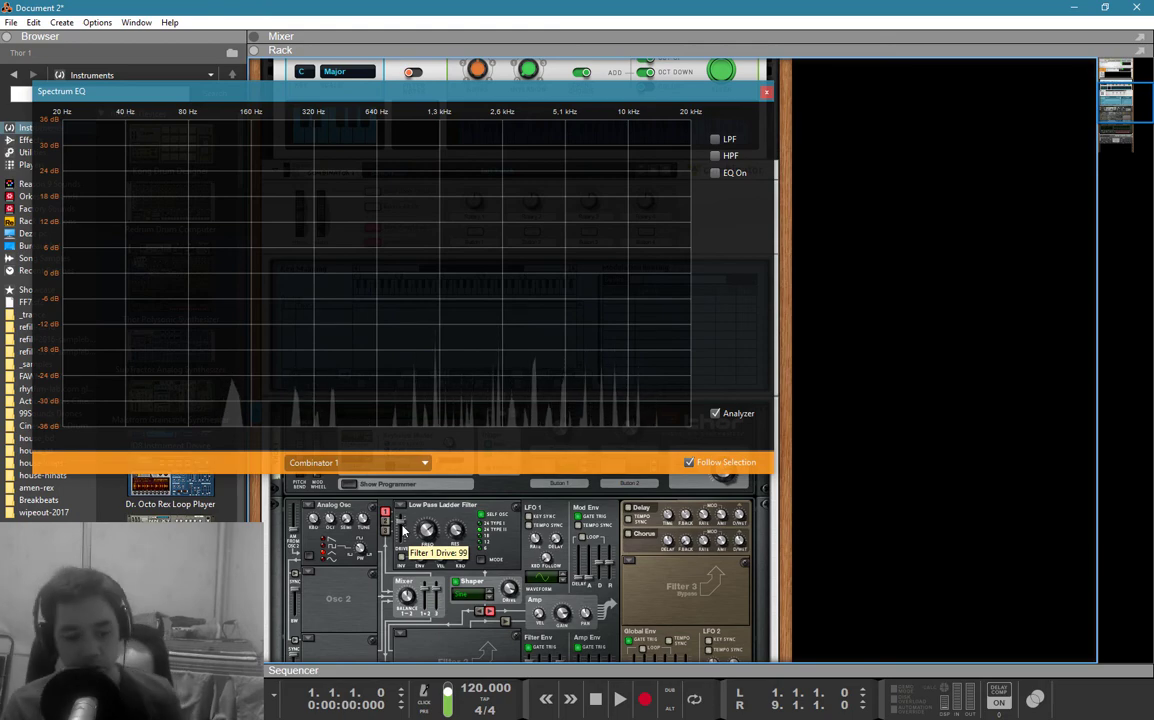
# - Close the Spectrum EQ and route LFO 1 to Filter 1 Drive in Thor's first modulation slot at amount 100, then fine-tune the amount
pyautogui.press('F2')
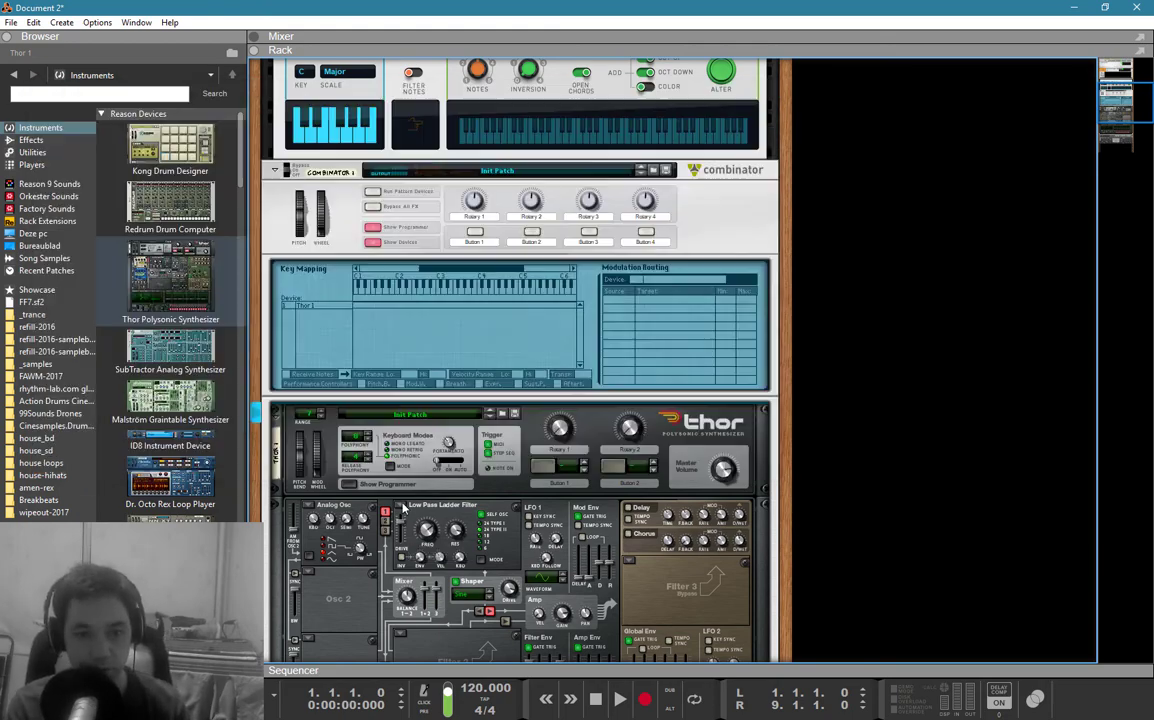
pyautogui.scroll(-5, 370, 453)
pyautogui.click(343, 520)
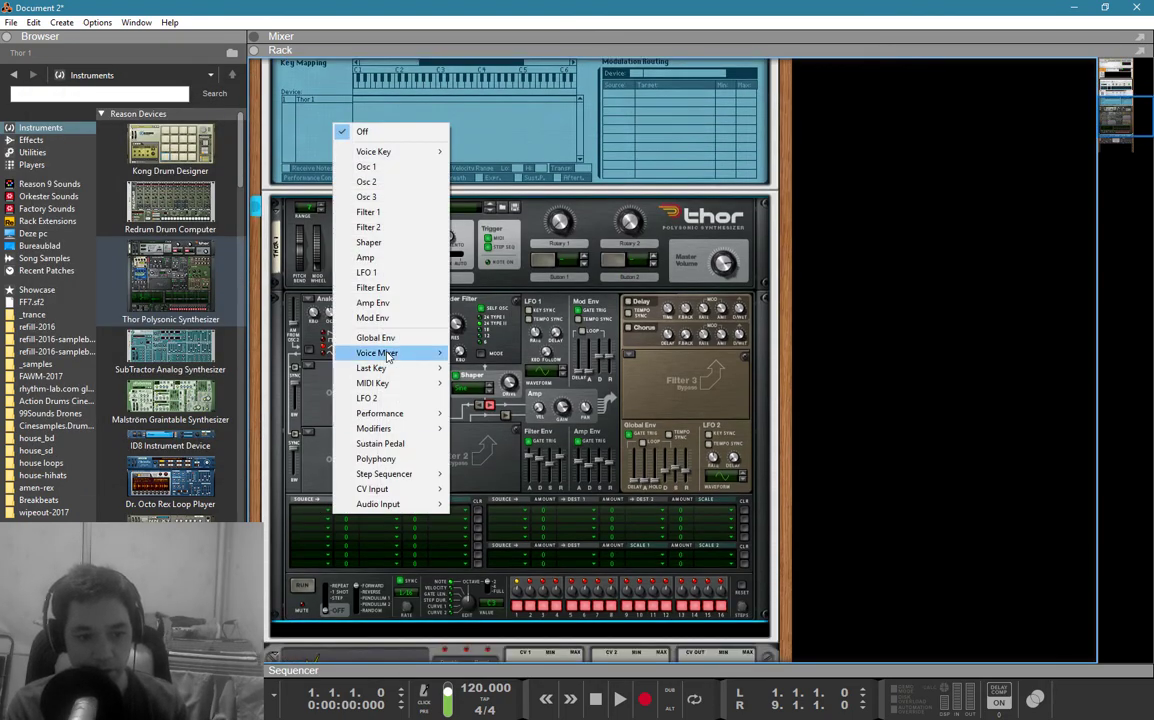
pyautogui.click(366, 272)
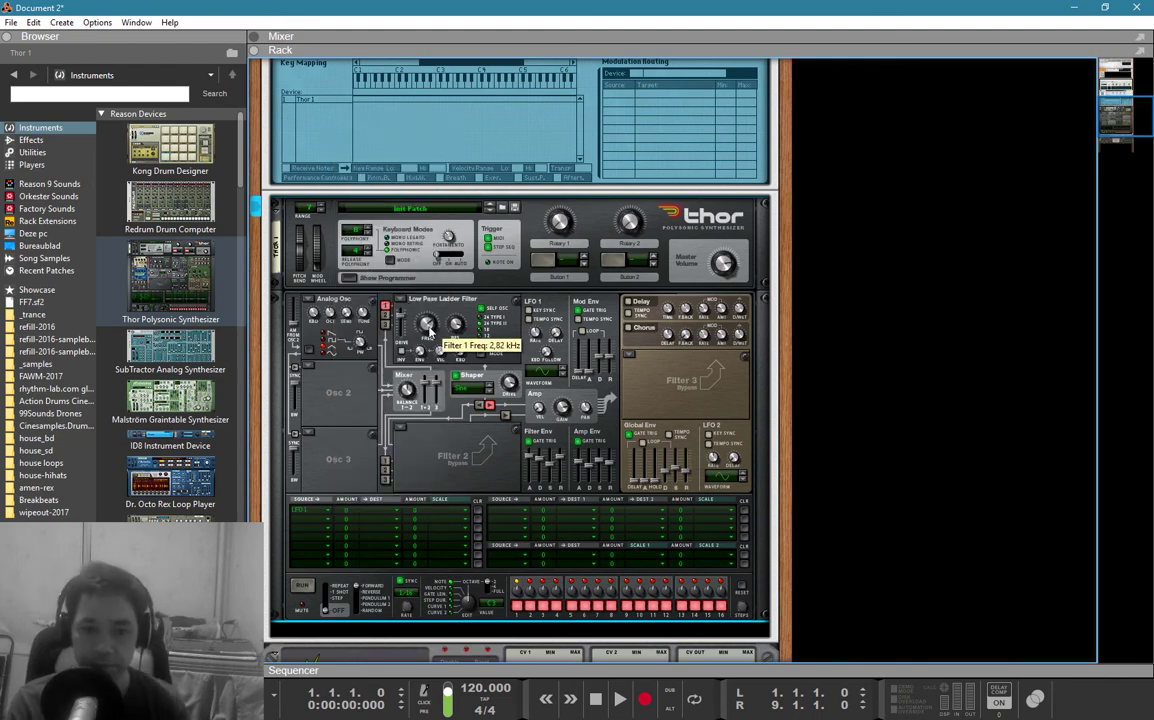
pyautogui.moveTo(347, 516); pyautogui.dragTo(326, 464)
pyautogui.click(375, 510)
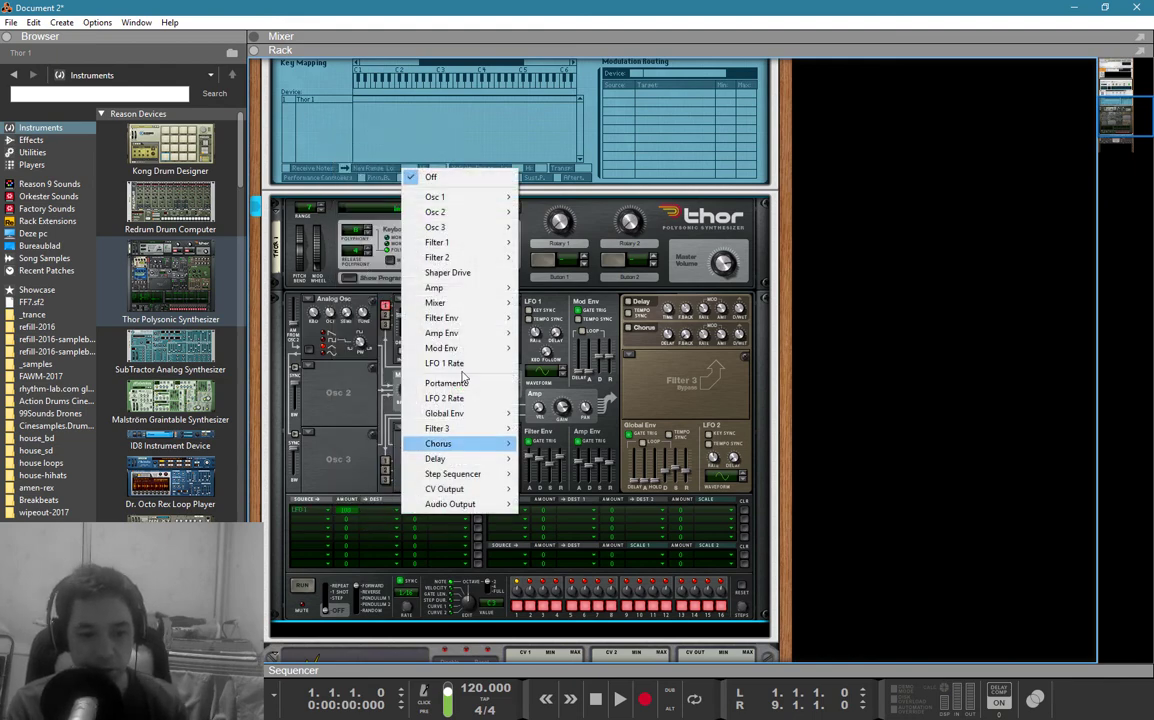
pyautogui.moveTo(460, 241)
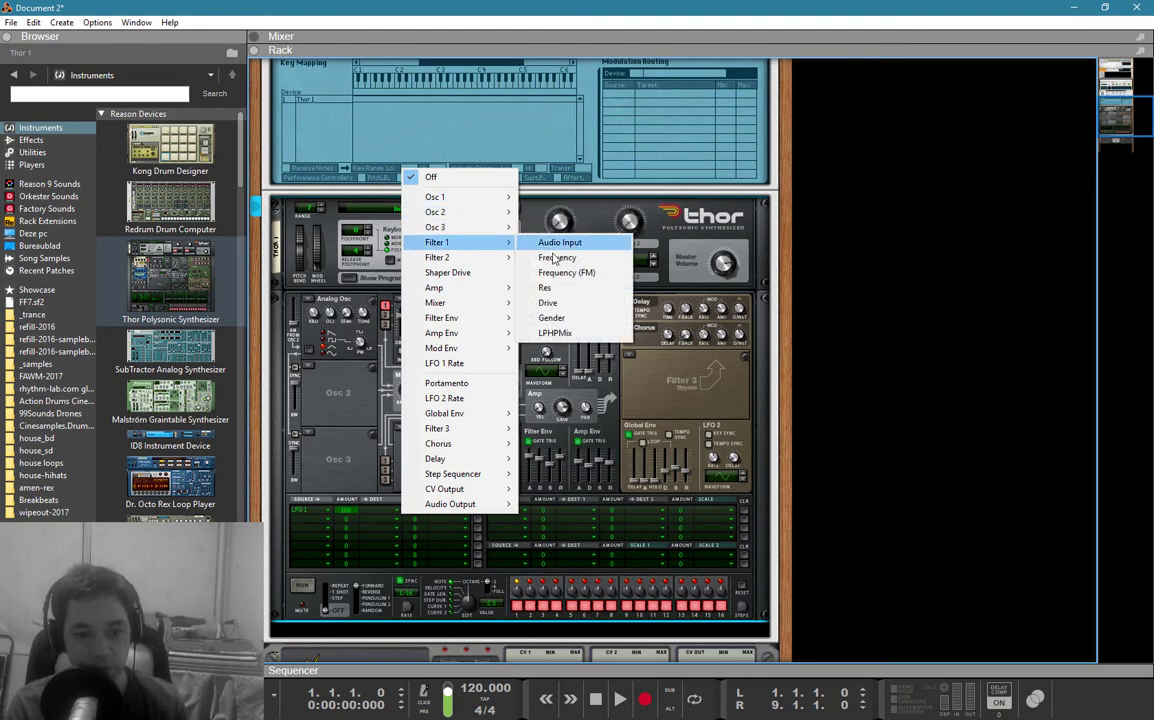
pyautogui.click(556, 303)
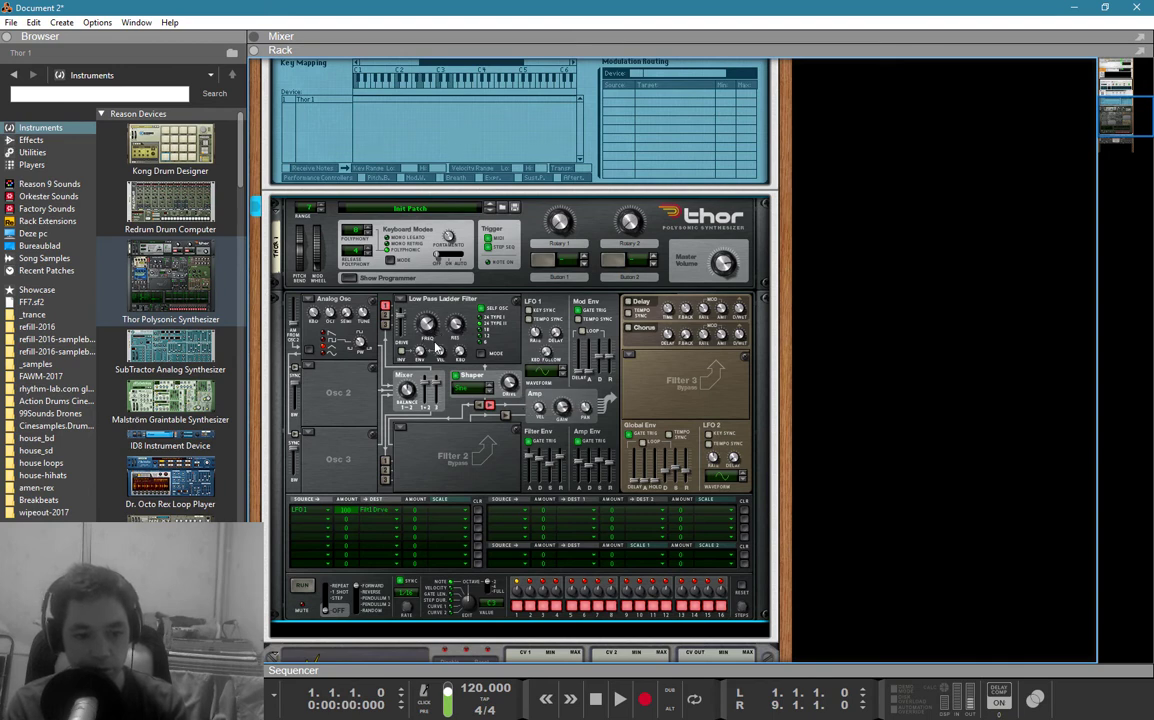
pyautogui.moveTo(350, 519); pyautogui.dragTo(350, 522)
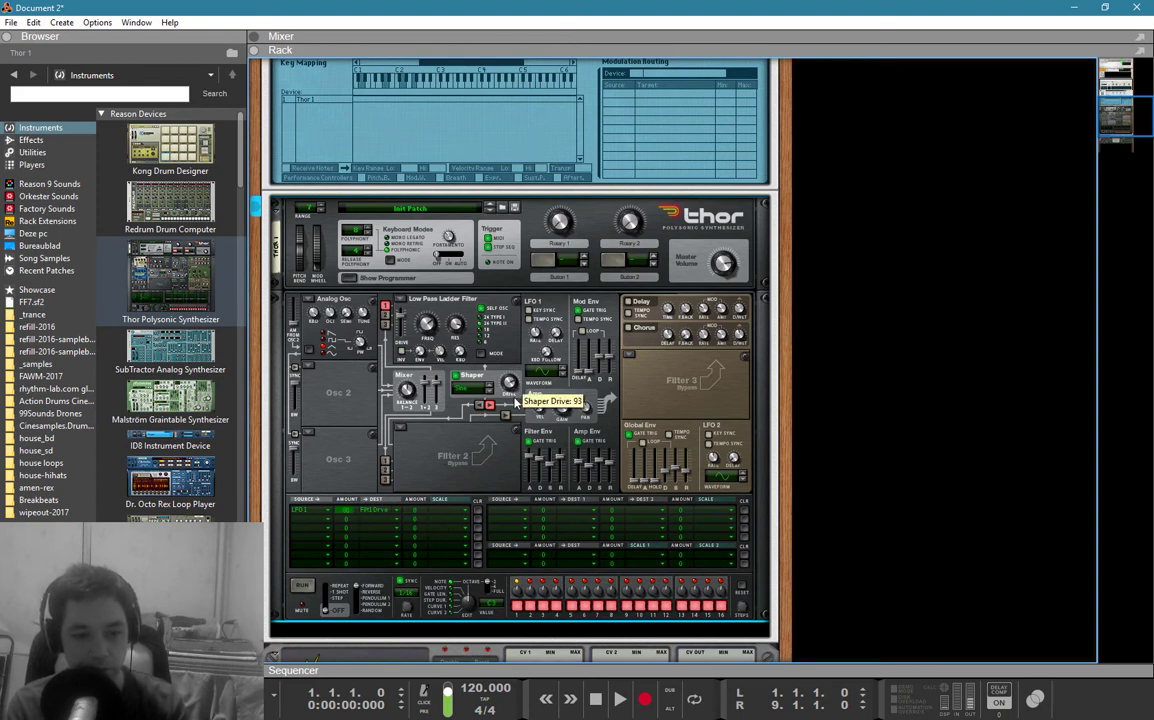
# - Select the Scales & Chords player and bring the Skope oscilloscope into view to watch the waveform
pyautogui.scroll(5, 565, 300)
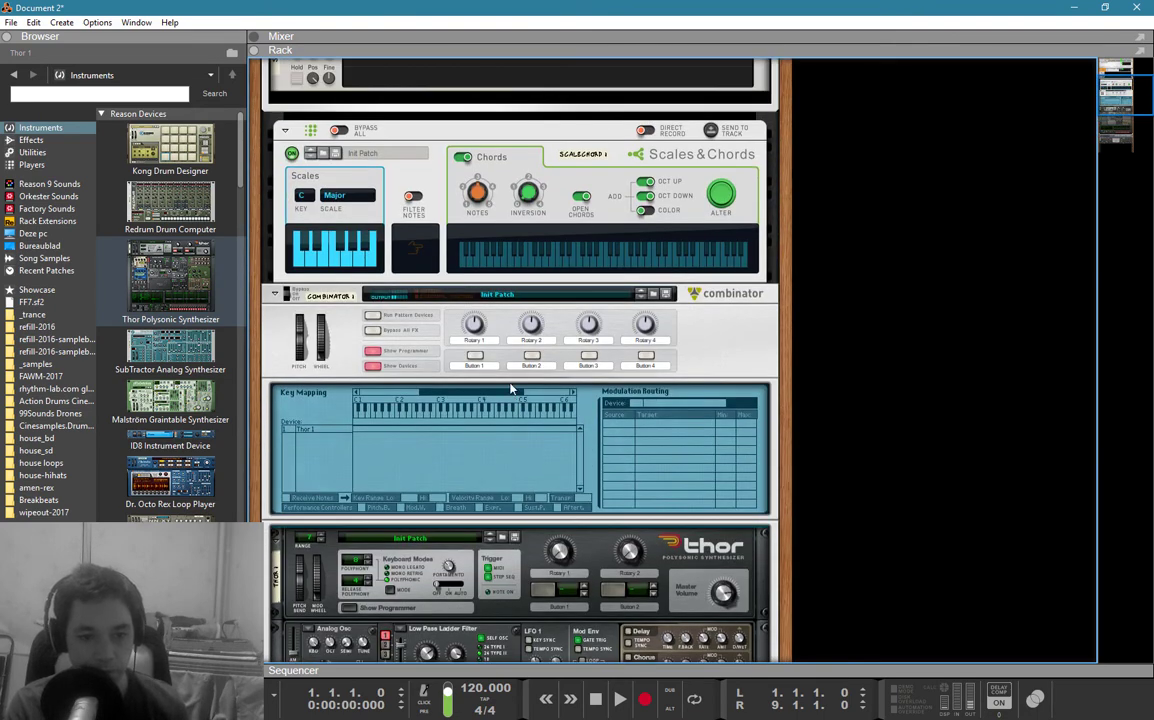
pyautogui.click(590, 182)
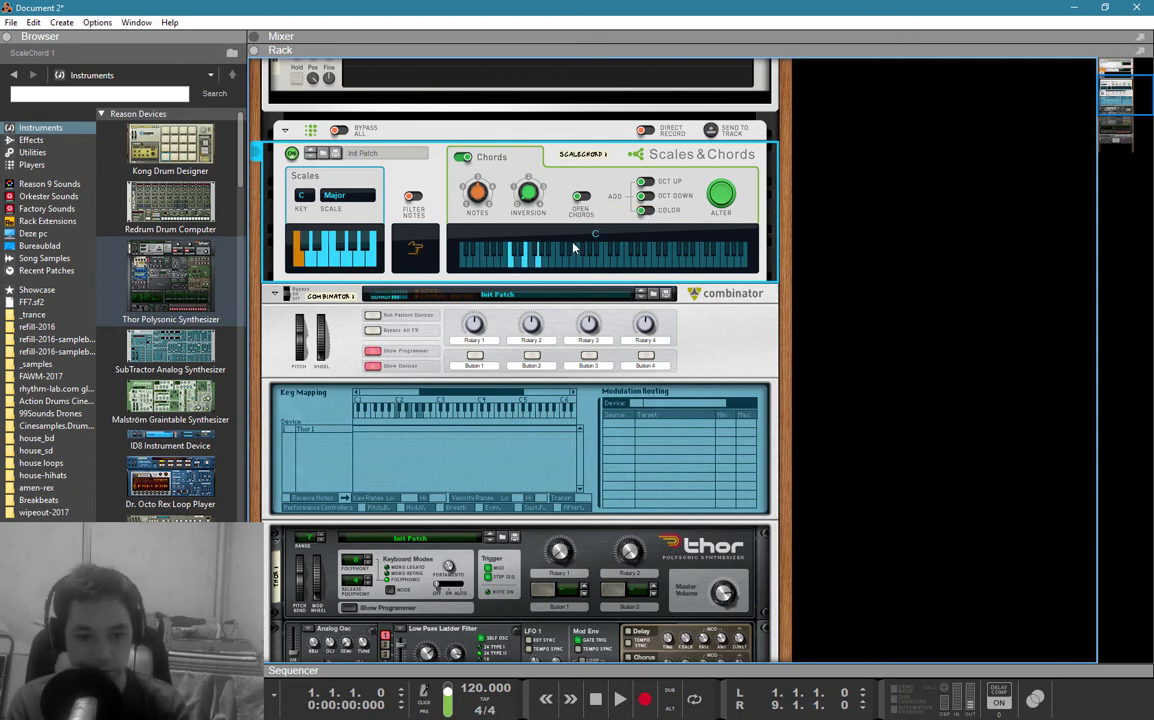
pyautogui.scroll(2, 574, 247)
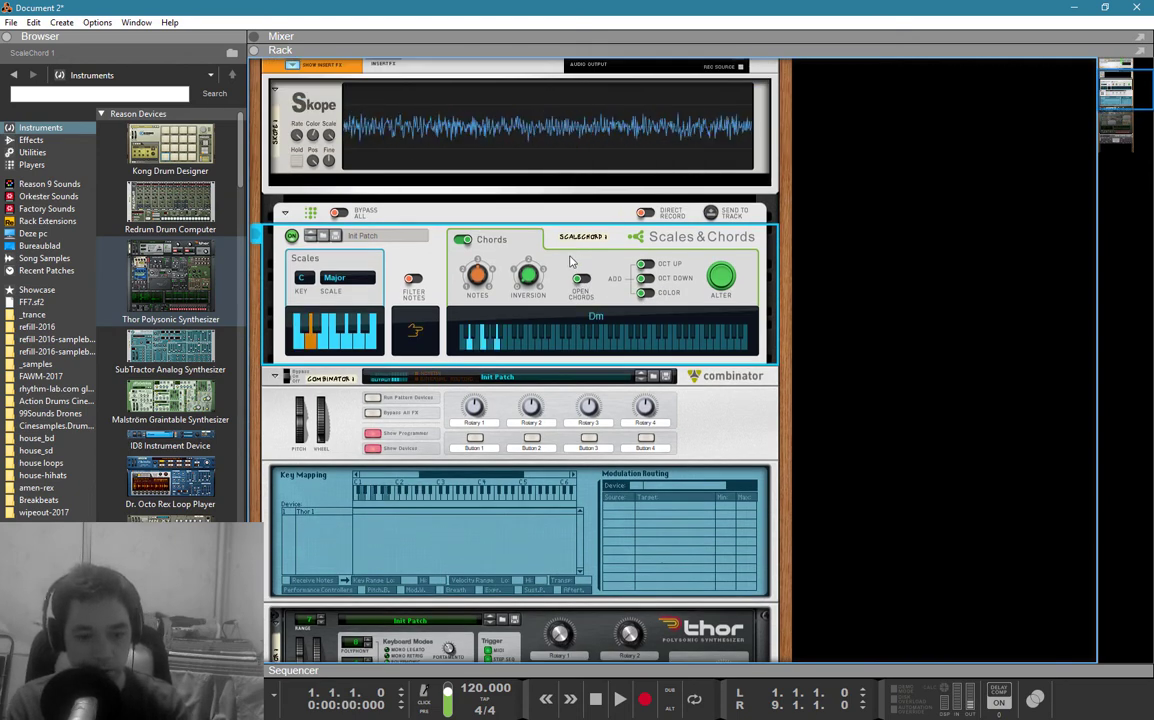
# - Adjust Thor's Filter 1 Drive and set the LFO 1 modulation amount for Filter 1 Drive to 100
pyautogui.scroll(-3, 464, 437)
pyautogui.scroll(-2, 464, 437)
pyautogui.click(538, 540)
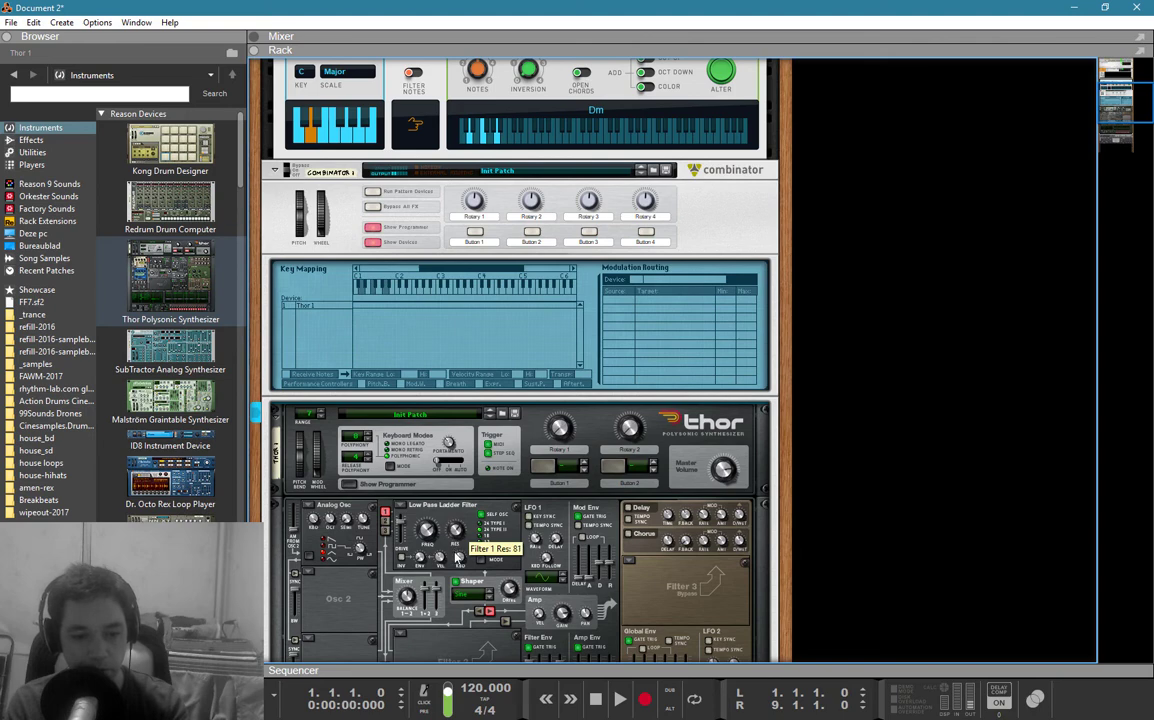
pyautogui.moveTo(403, 535); pyautogui.dragTo(405, 532)
pyautogui.scroll(-3, 406, 540)
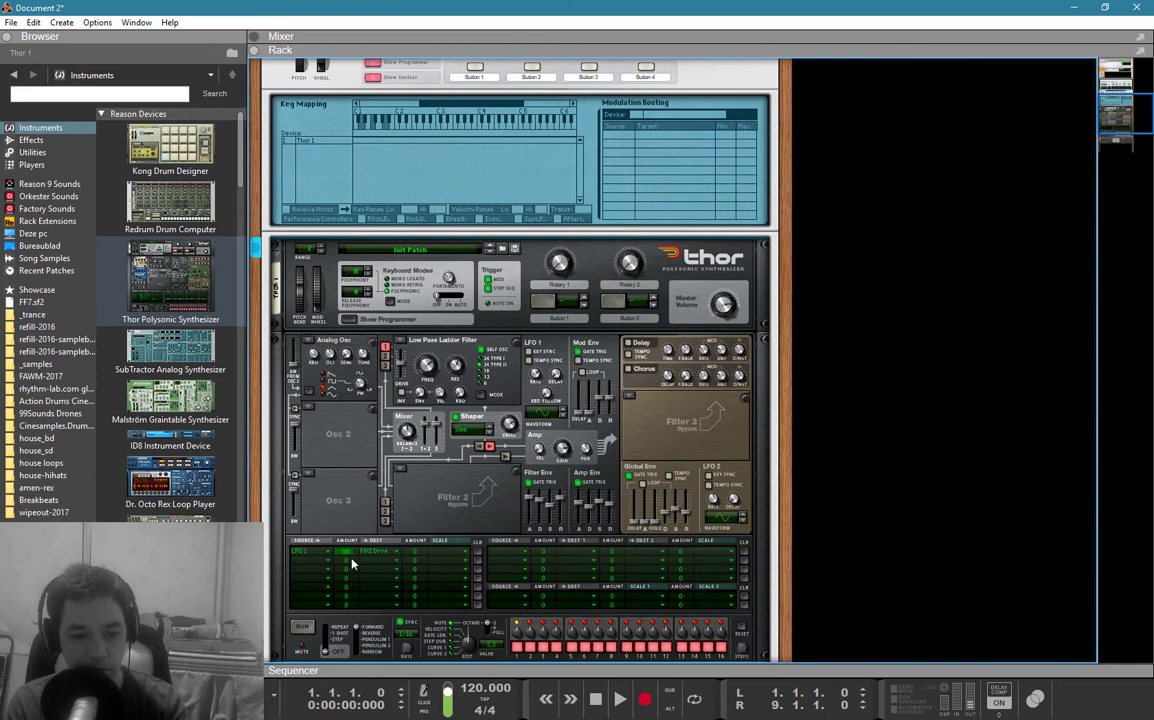
pyautogui.moveTo(354, 566); pyautogui.dragTo(405, 508)
# - Enable tempo sync for LFO 1 and adjust its rate
pyautogui.moveTo(508, 428)
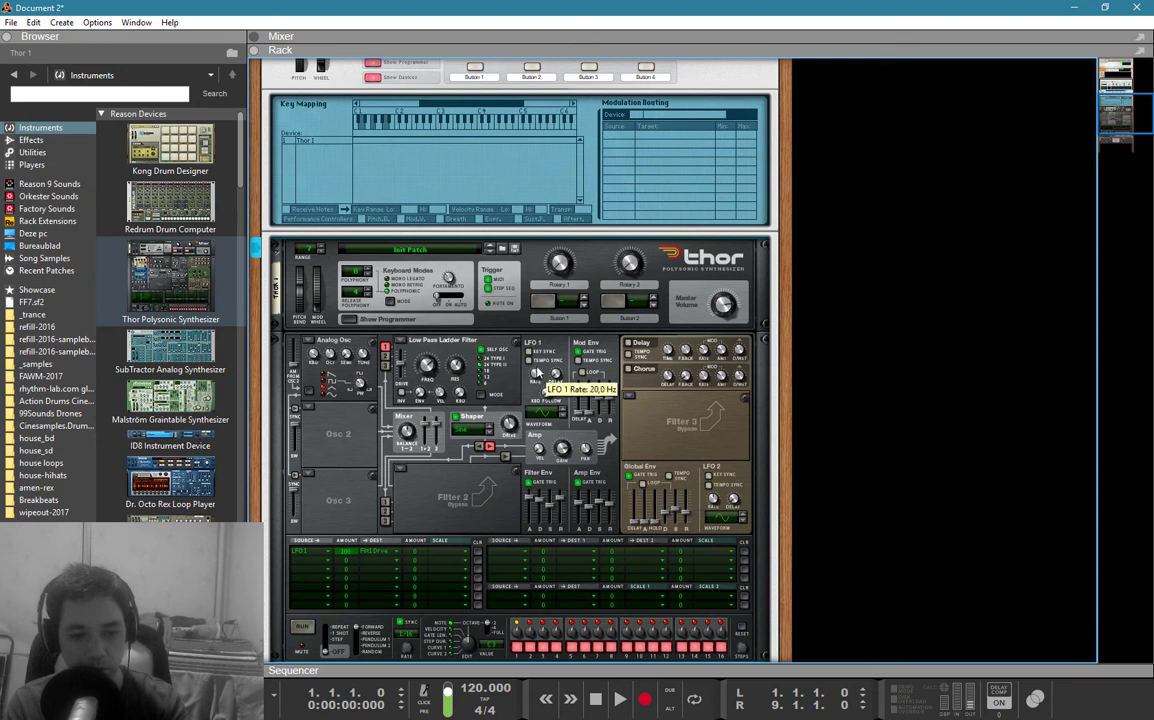
pyautogui.moveTo(534, 378); pyautogui.dragTo(539, 373)
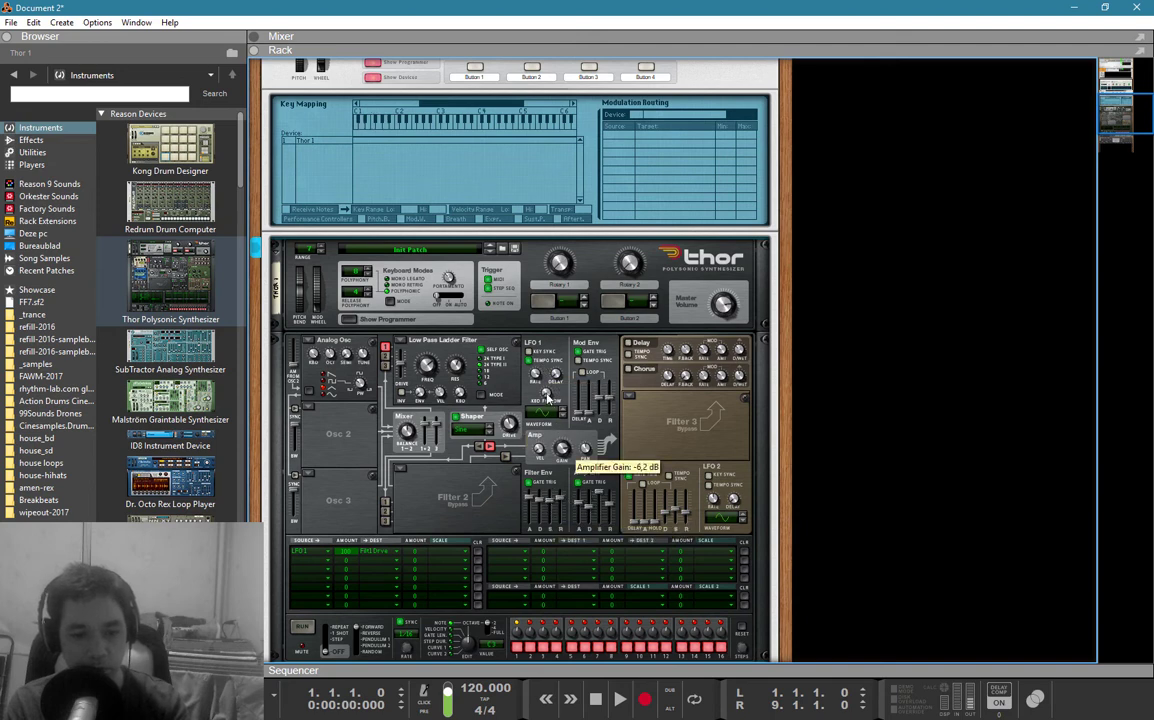
pyautogui.moveTo(539, 384); pyautogui.dragTo(542, 428)
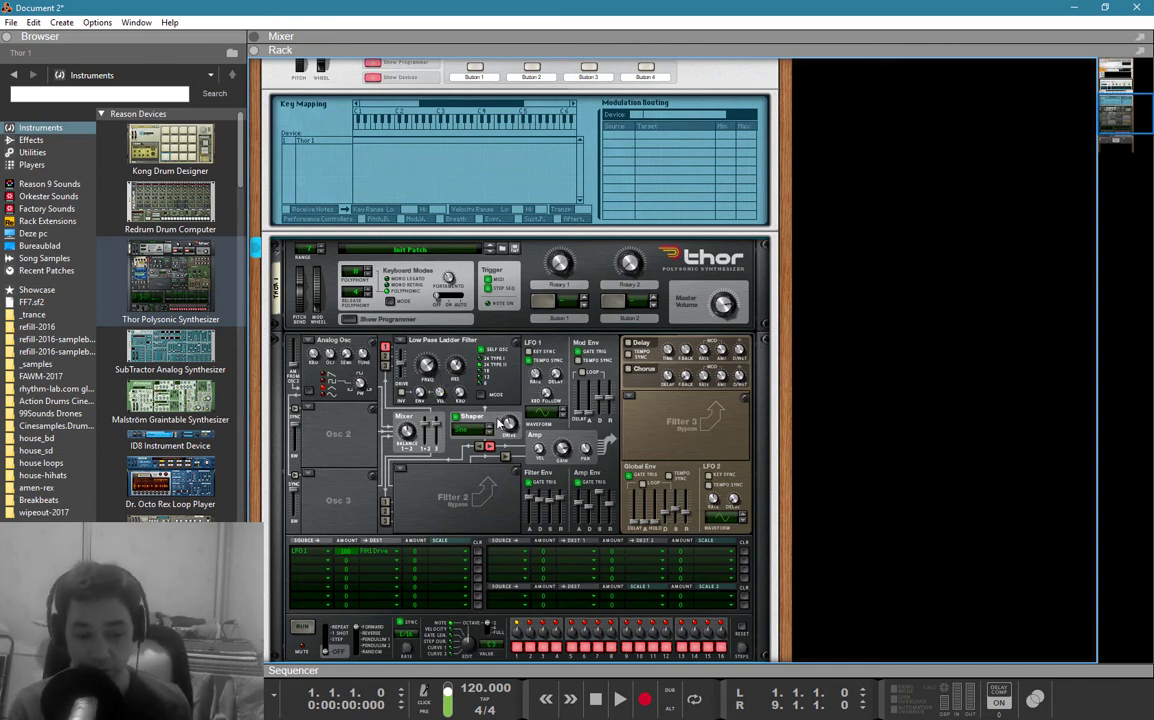
# - Change Filter 1 to the Comb type and Oscillator 1 to Multi Oscillator
pyautogui.click(420, 341)
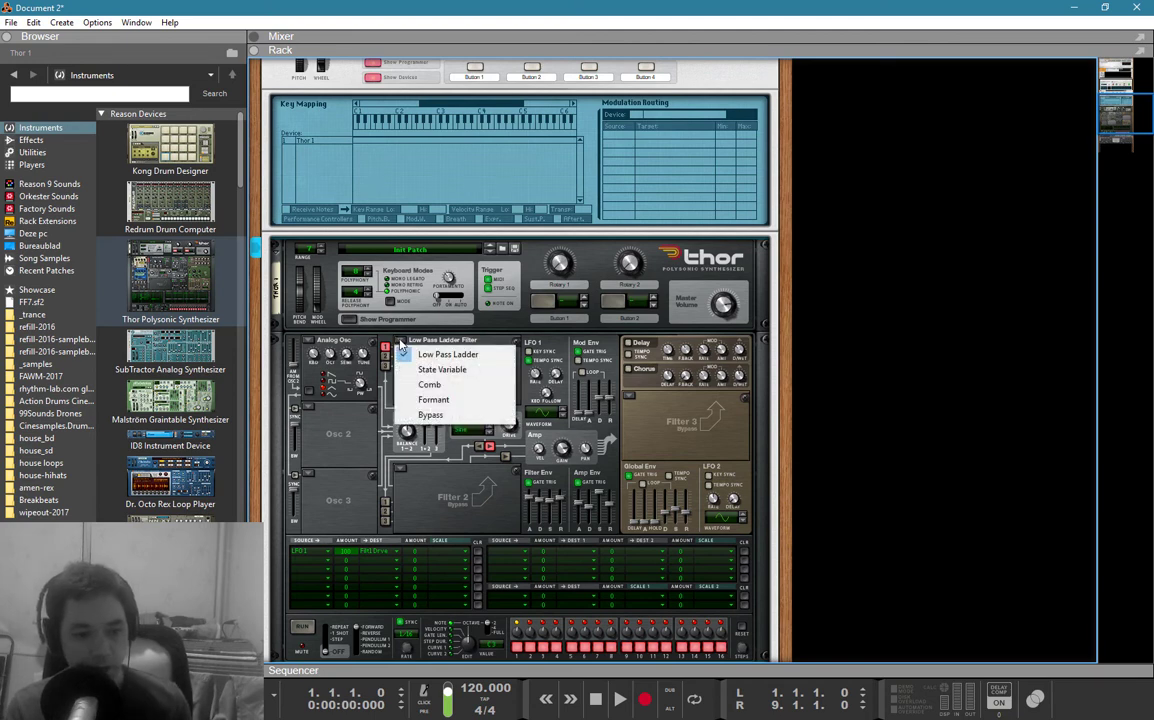
pyautogui.click(428, 384)
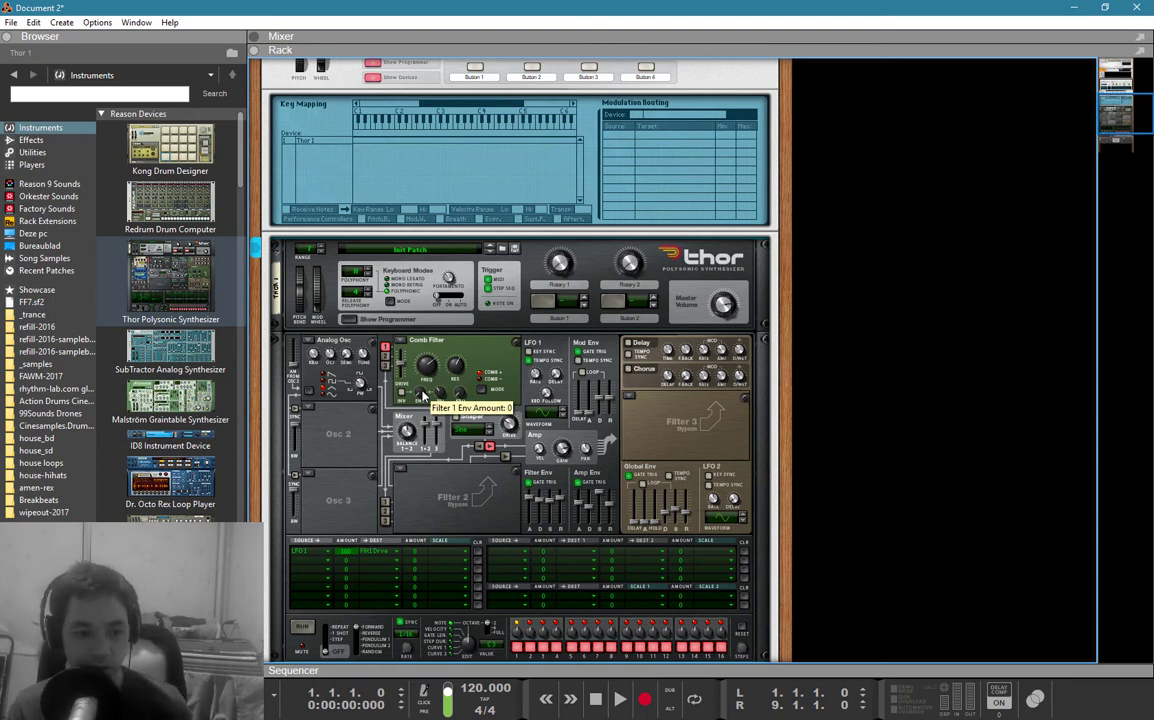
pyautogui.click(315, 340)
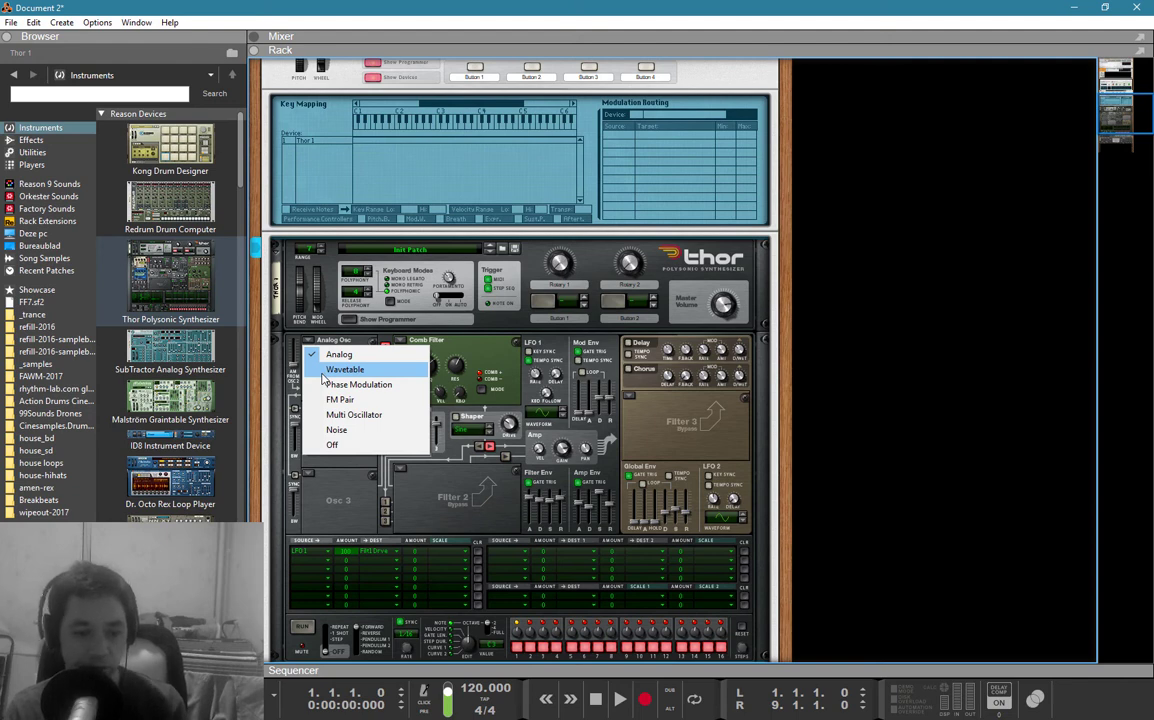
pyautogui.click(340, 413)
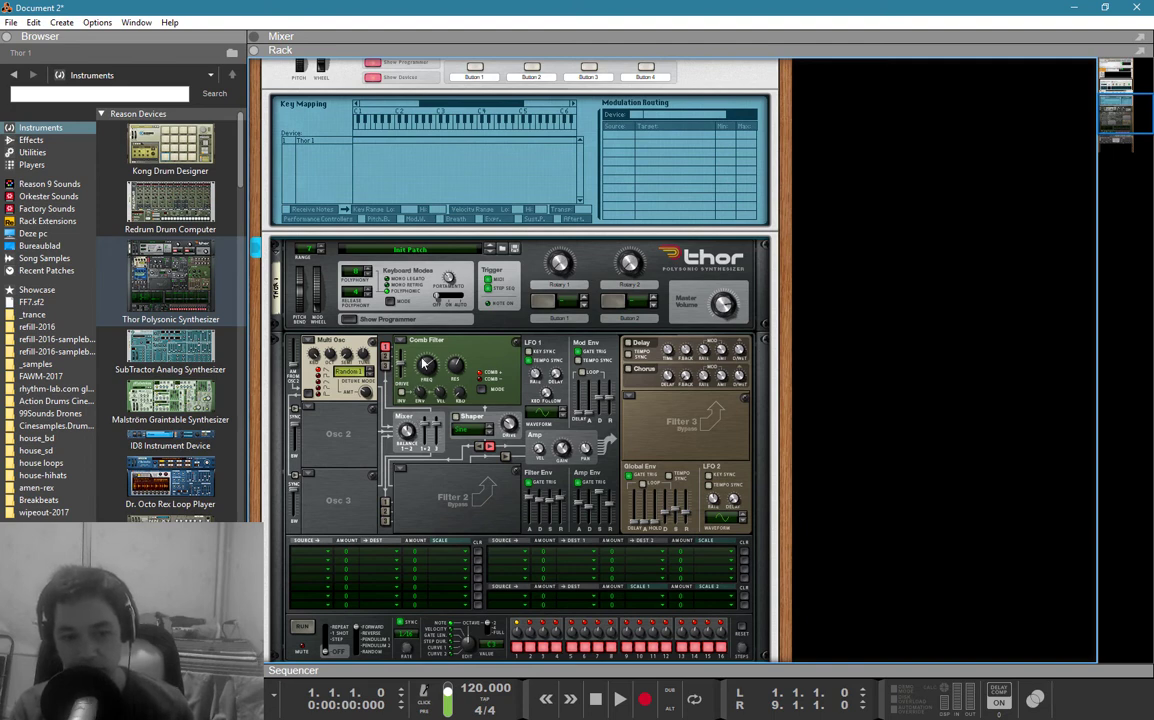
# - Sweep the Comb filter's frequency and resonance to hear their effect, ending with Filter 1 Freq at 203 Hz
pyautogui.moveTo(424, 364)
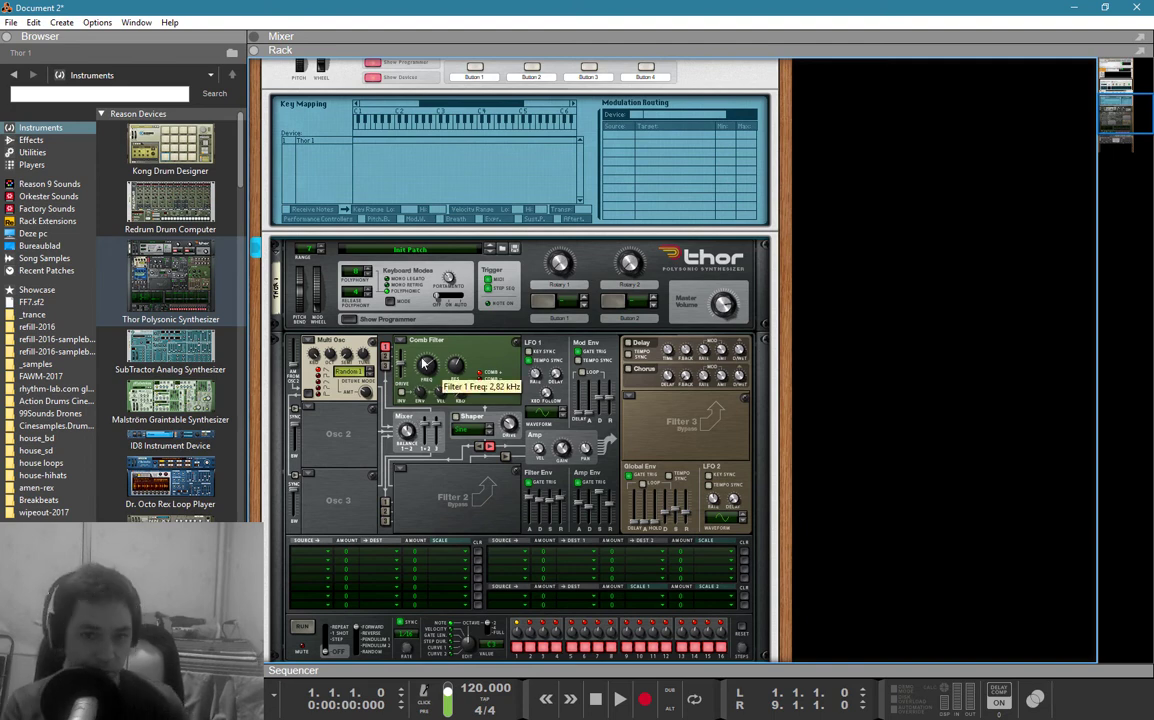
pyautogui.moveTo(424, 364); pyautogui.dragTo(422, 412)
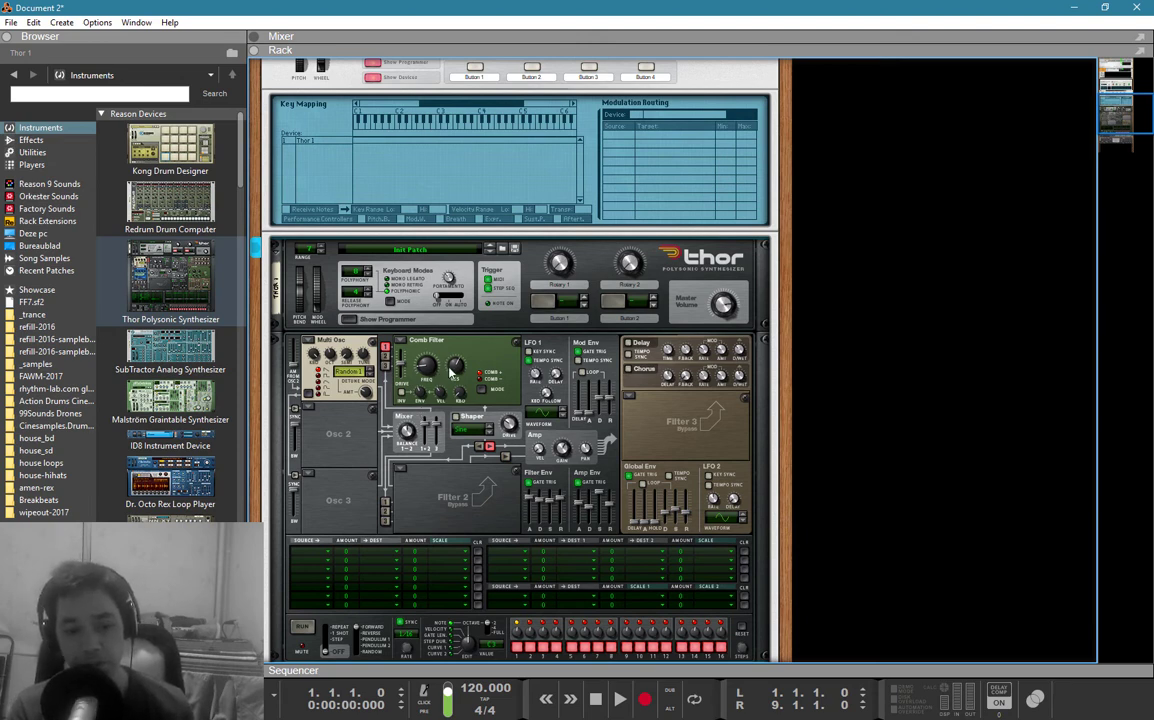
pyautogui.moveTo(452, 372)
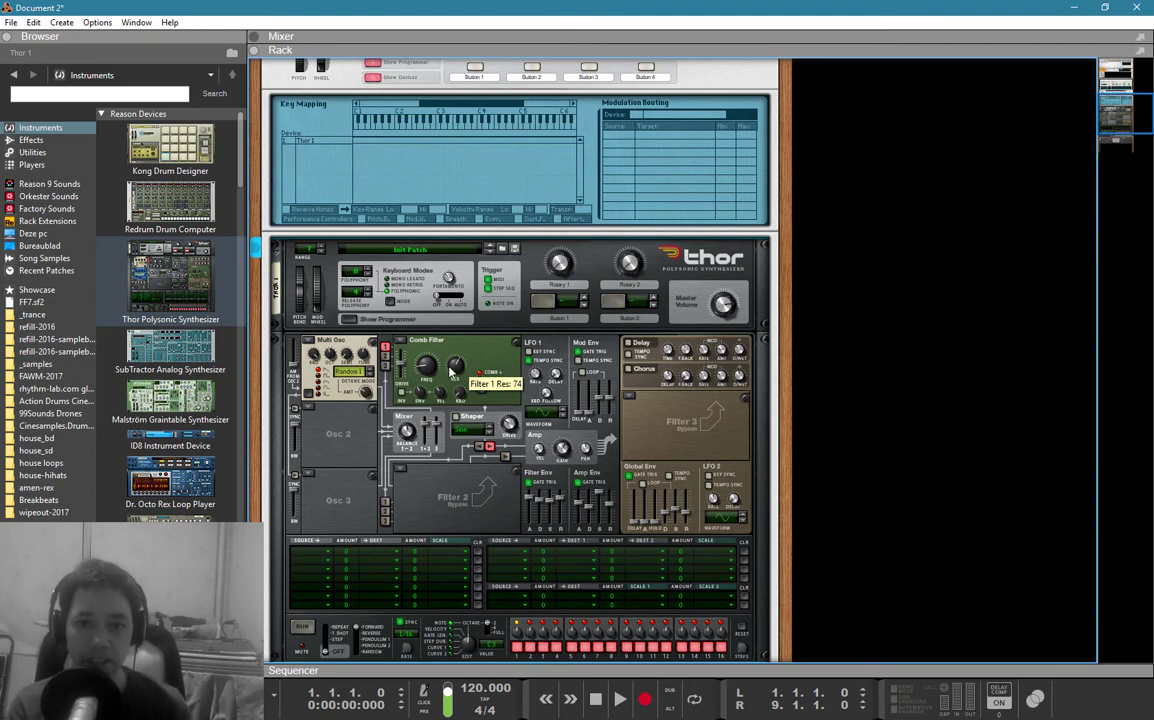
pyautogui.moveTo(452, 372); pyautogui.dragTo(450, 478)
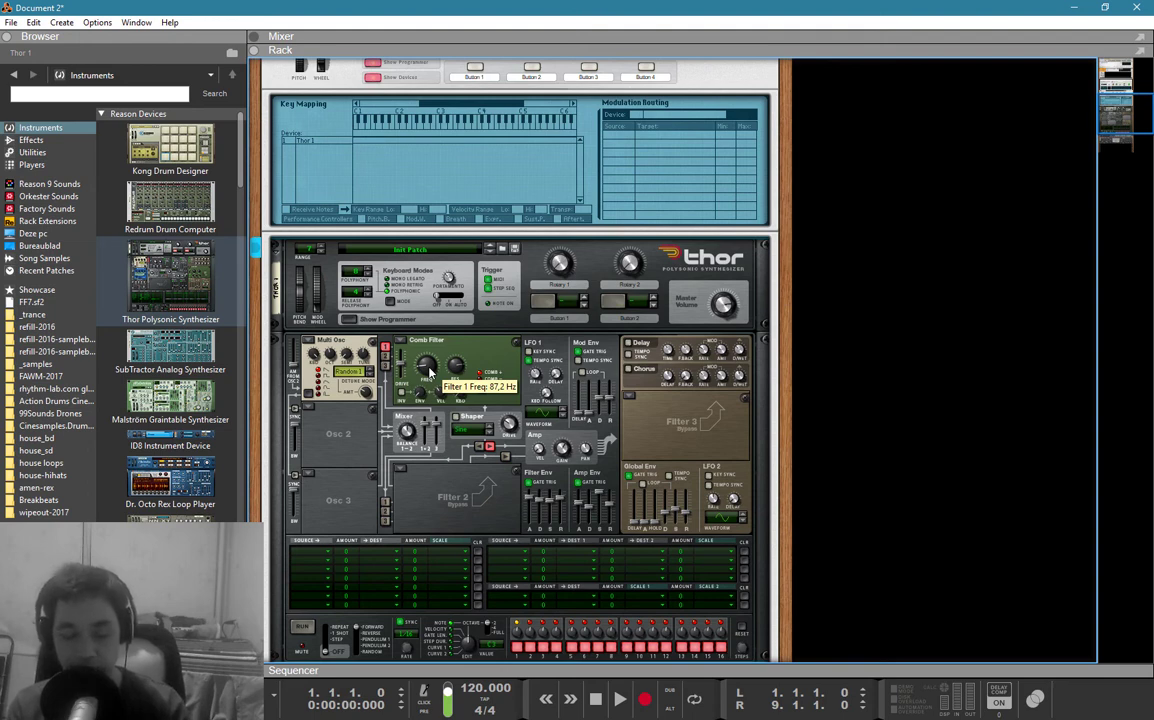
pyautogui.scroll(2, 430, 366)
pyautogui.scroll(4, 430, 366)
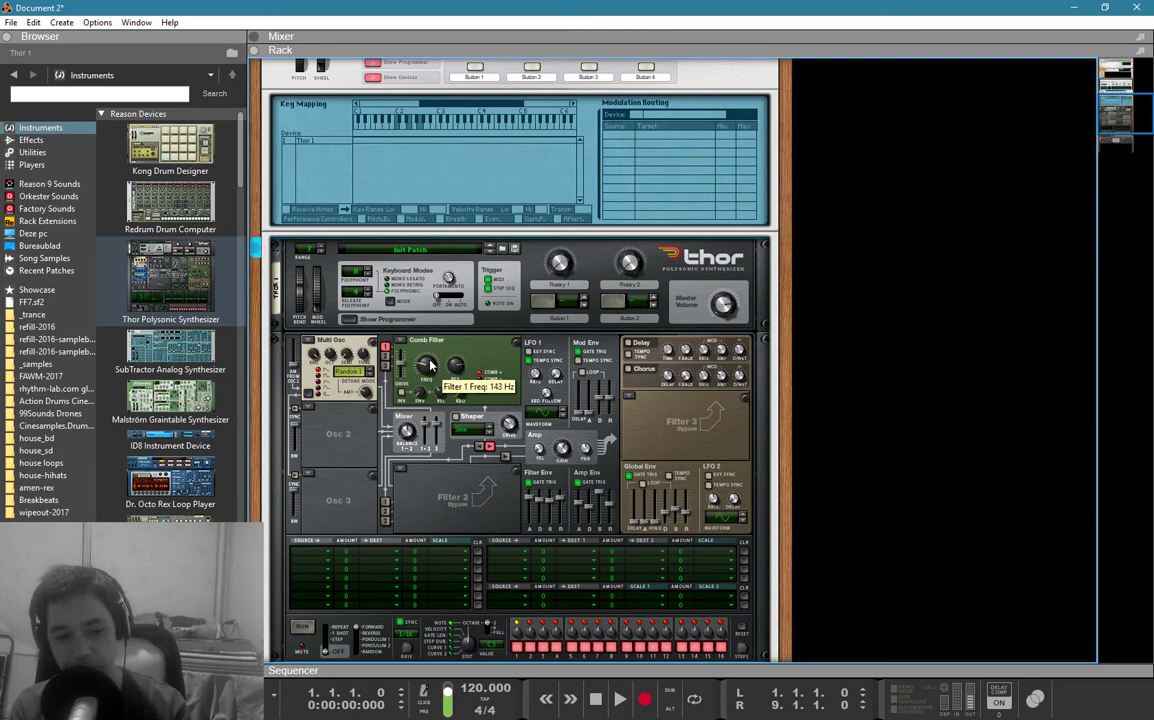
pyautogui.scroll(5, 431, 362)
pyautogui.moveTo(432, 345)
pyautogui.mouseDown()
pyautogui.moveTo(437, 313)
pyautogui.moveTo(437, 366)
pyautogui.mouseUp()
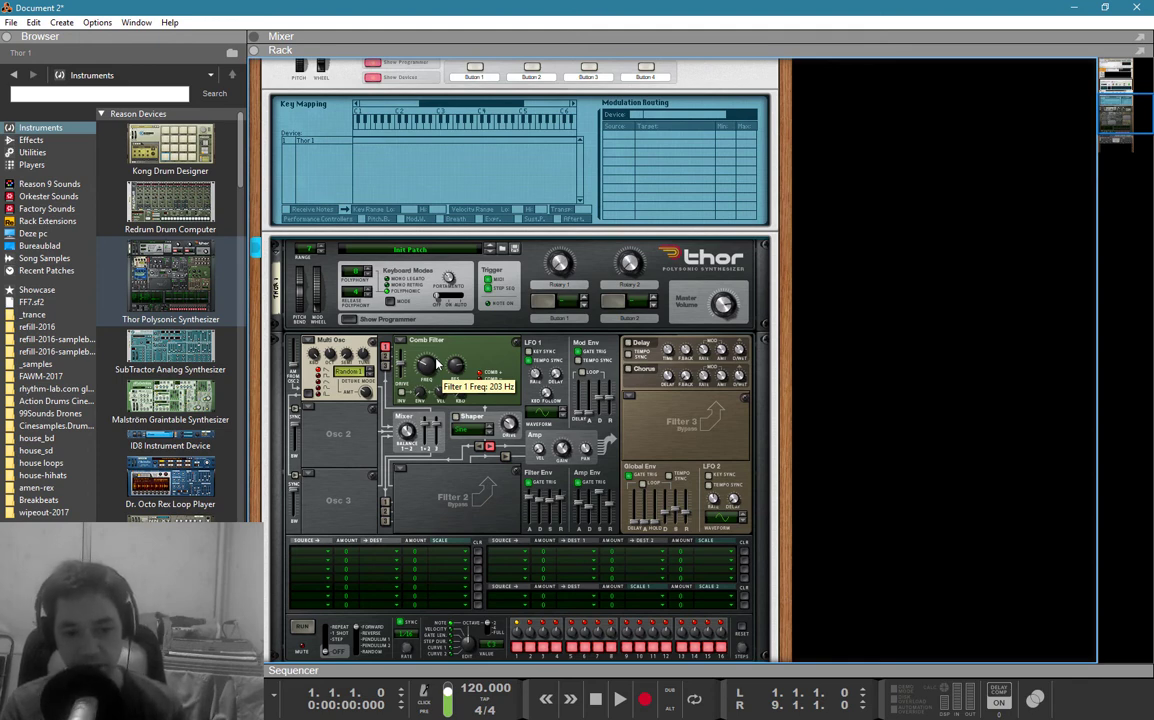
# - Route the Shaper output into Filter 2 and on to the Amp, and load a Low Pass Ladder in Filter 2
pyautogui.click(479, 447)
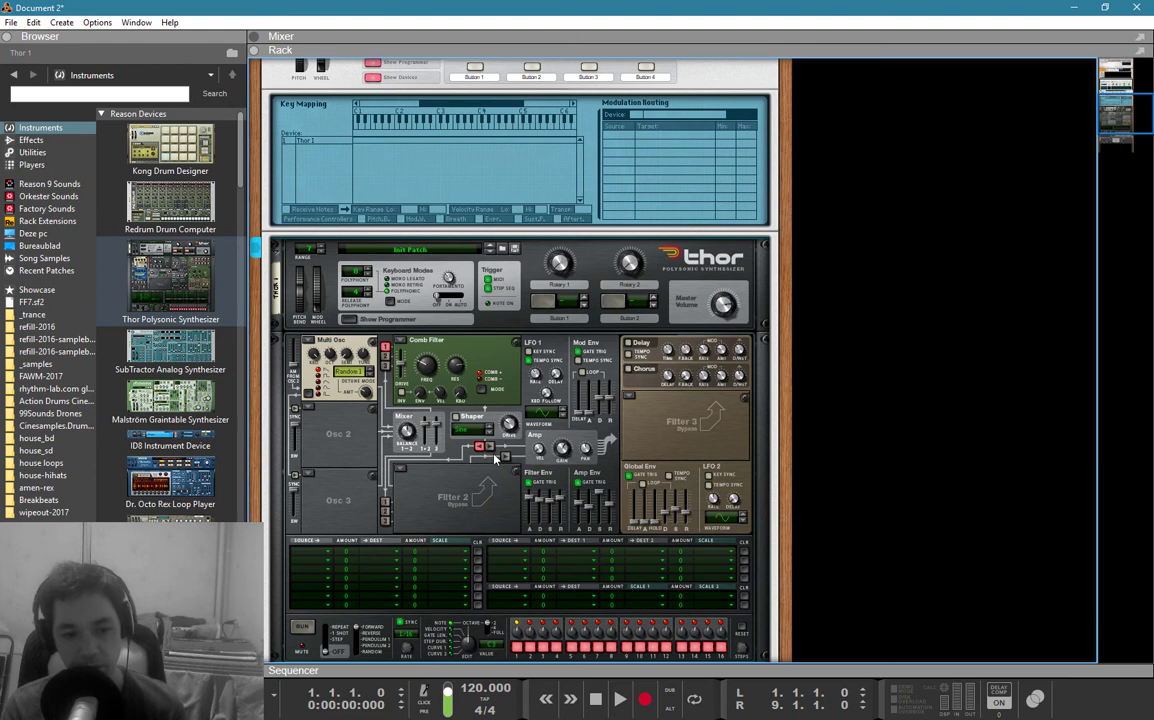
pyautogui.click(506, 456)
pyautogui.click(401, 472)
pyautogui.click(414, 485)
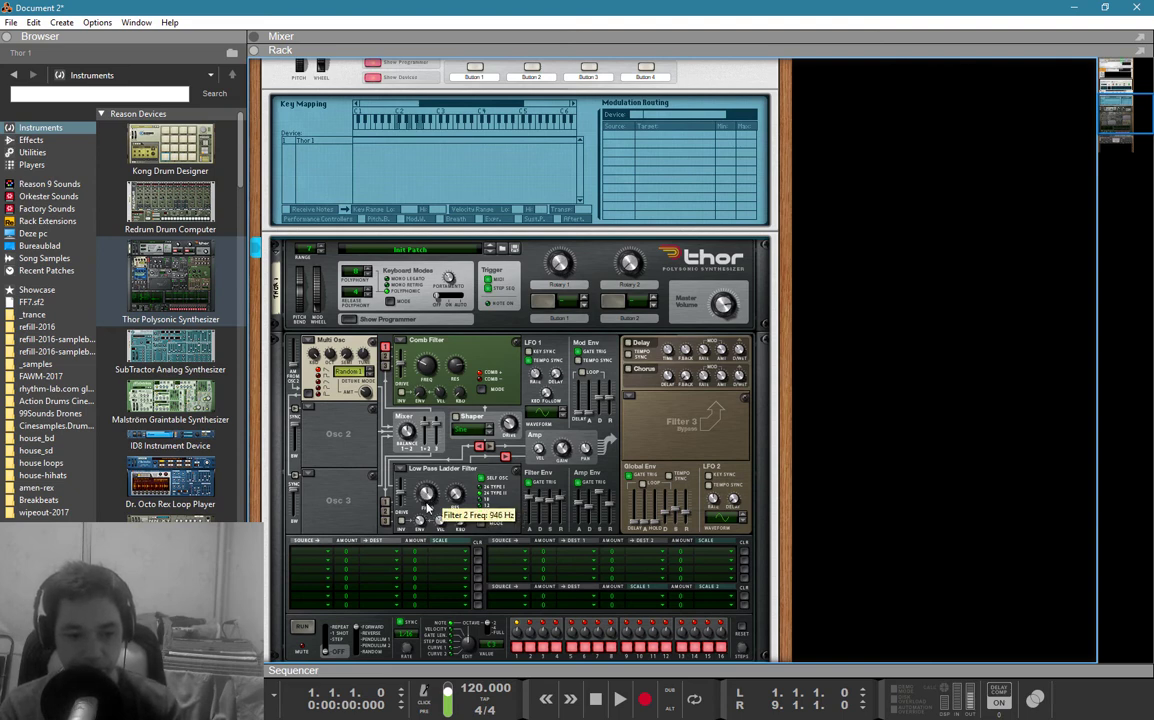
# - Try different frequency settings on the Comb filter and the Filter 2 Low Pass Ladder
pyautogui.moveTo(427, 370); pyautogui.dragTo(432, 350)
pyautogui.moveTo(425, 495); pyautogui.dragTo(427, 510)
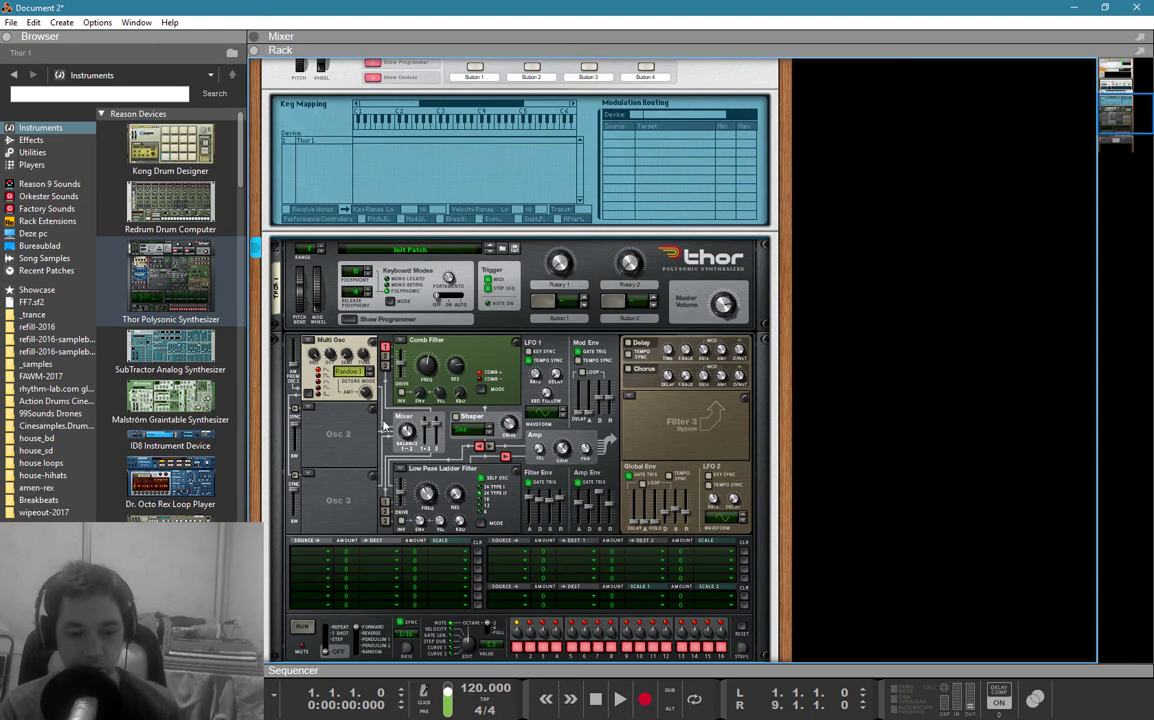
pyautogui.moveTo(430, 355); pyautogui.dragTo(427, 393)
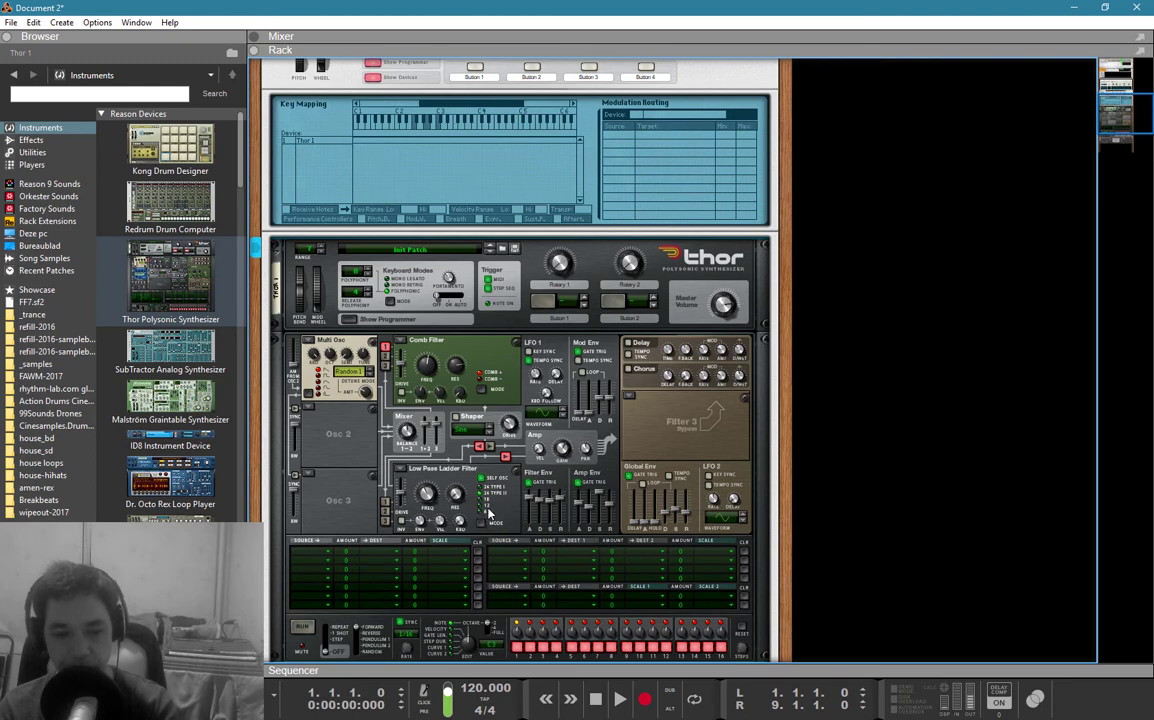
# - Reset the Thor device to its initial state and change Filter 1 to the Formant type
pyautogui.scroll(3, 503, 499)
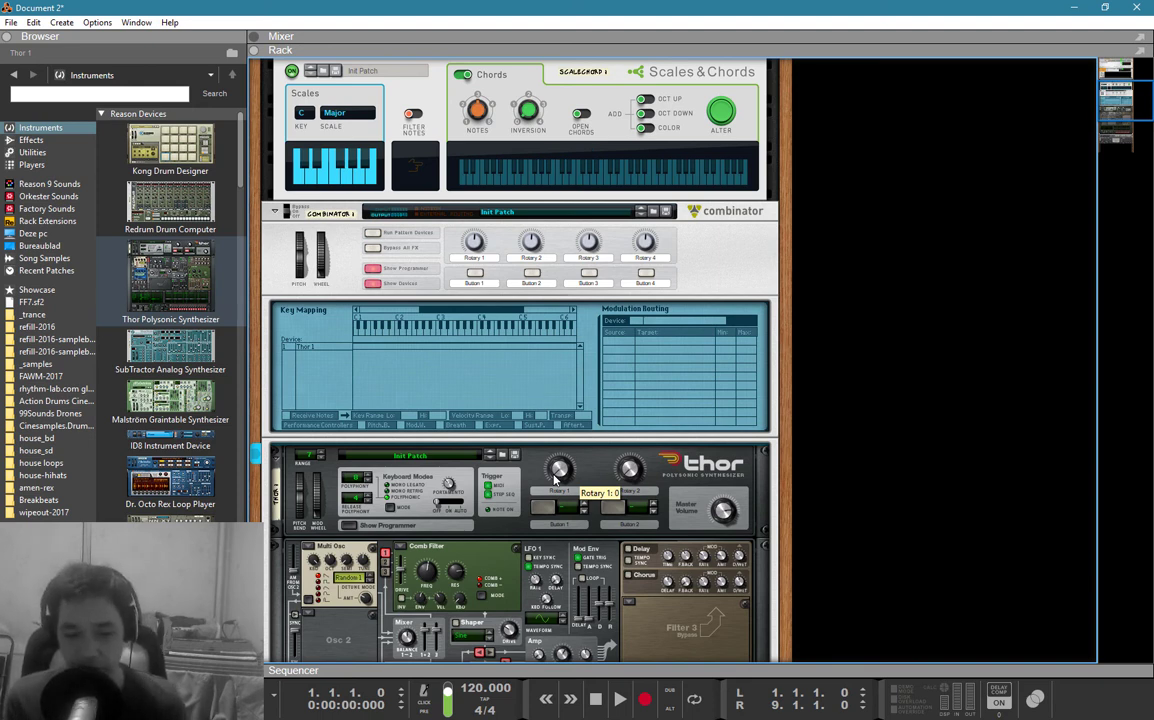
pyautogui.scroll(-3, 556, 480)
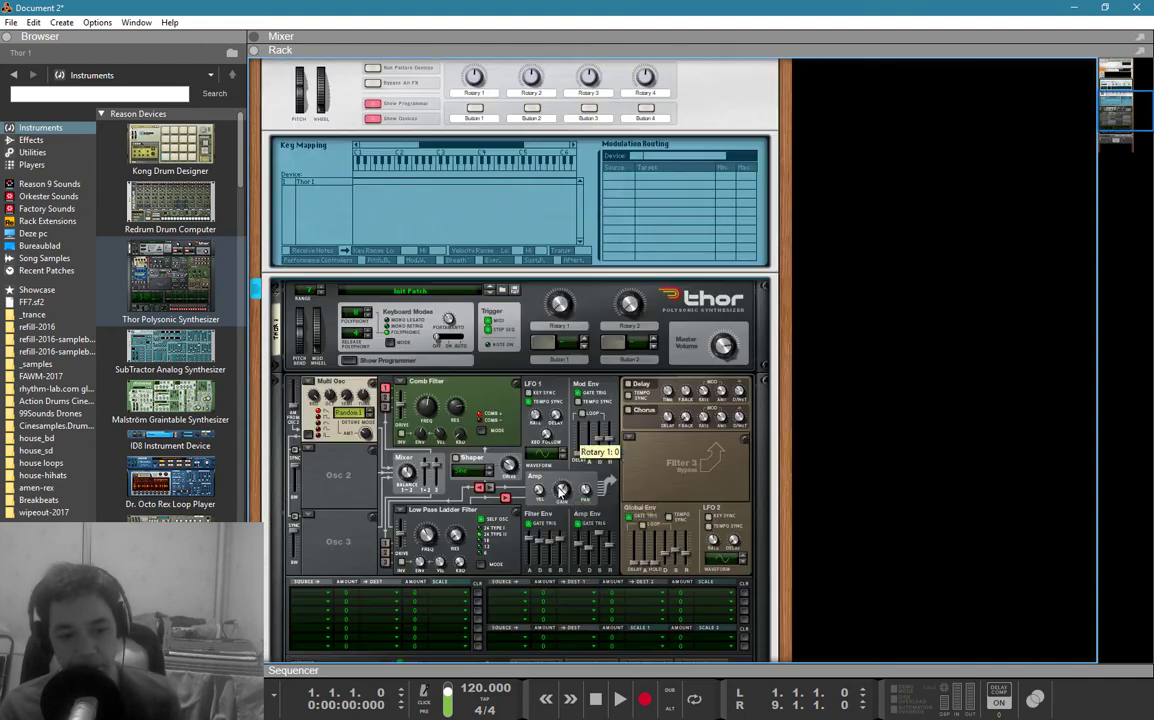
pyautogui.rightClick(499, 363)
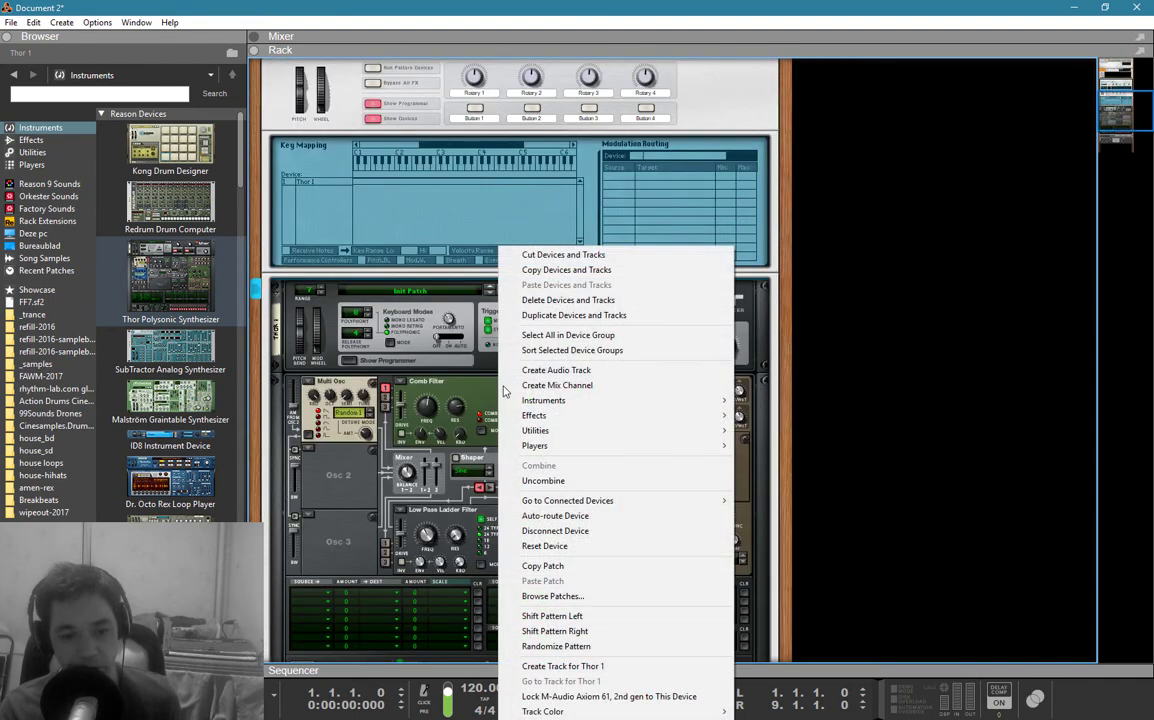
pyautogui.click(540, 545)
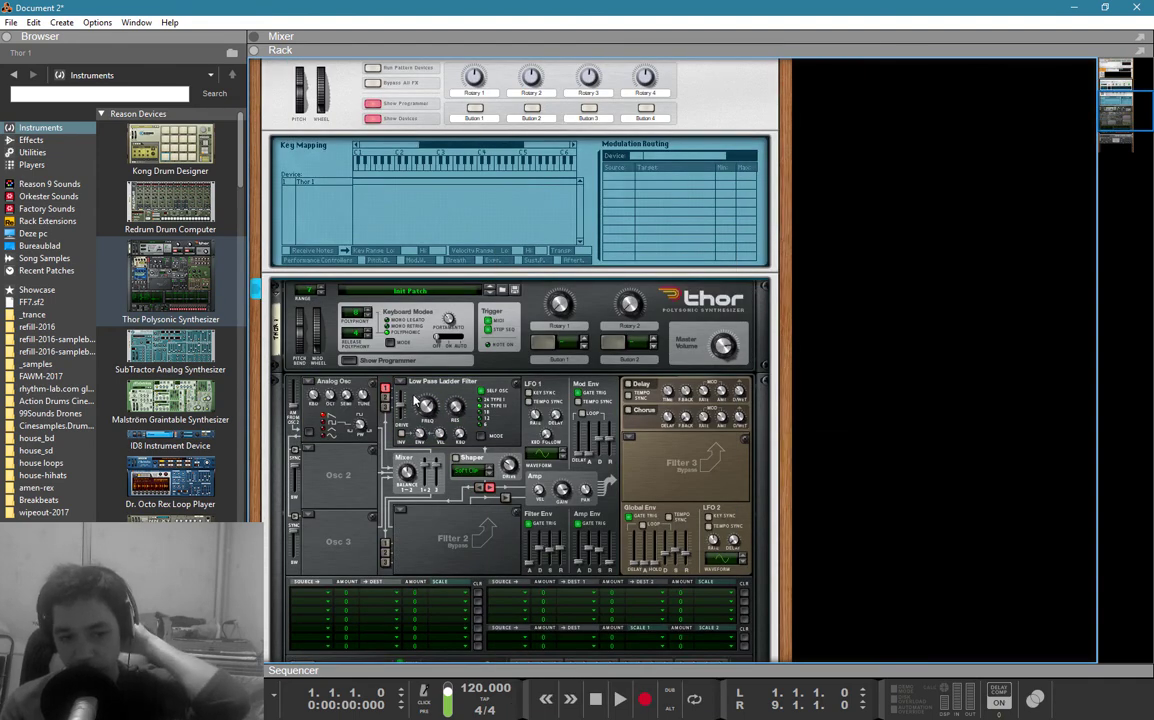
pyautogui.click(407, 392)
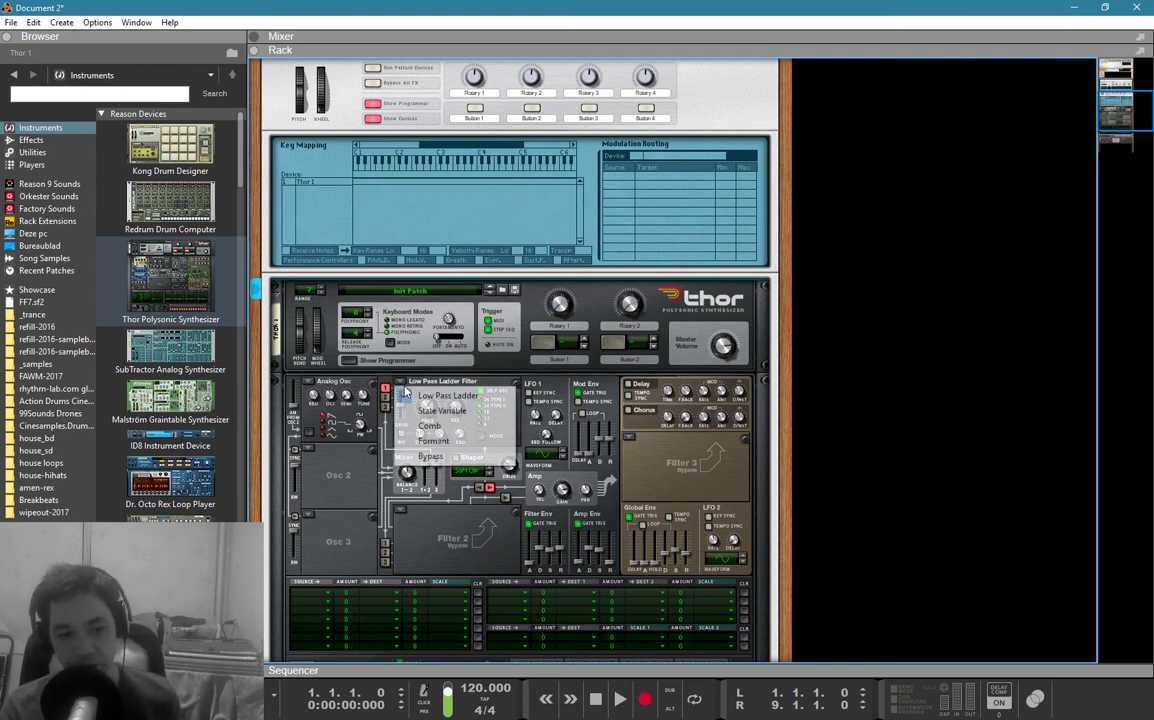
pyautogui.click(418, 443)
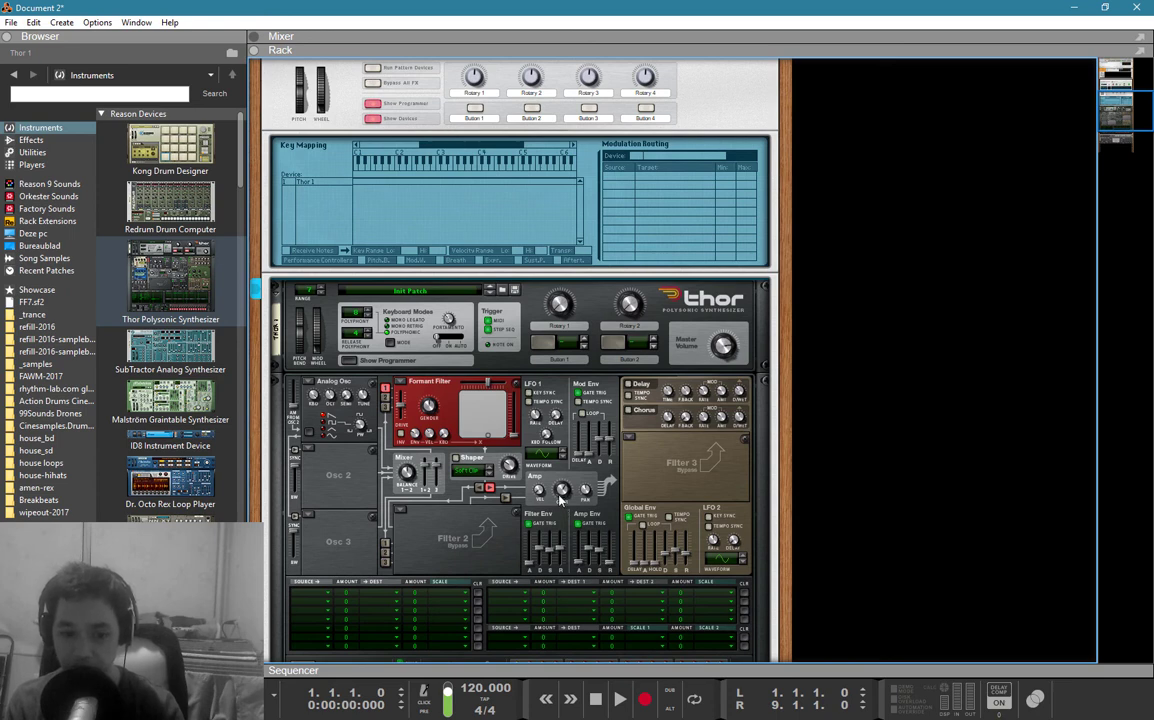
# - Adjust the amplifier gain and try different Formant filter X and Y positions, including Y at 26 and X at 127
pyautogui.moveTo(561, 500)
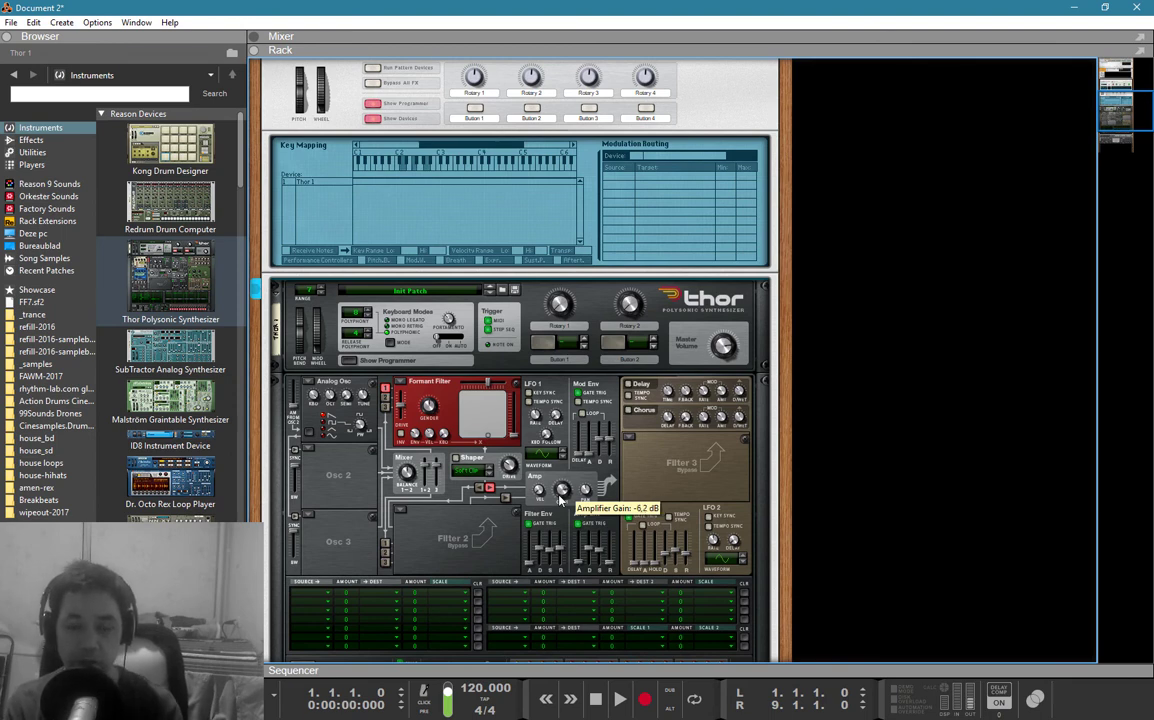
pyautogui.moveTo(561, 500); pyautogui.dragTo(561, 530)
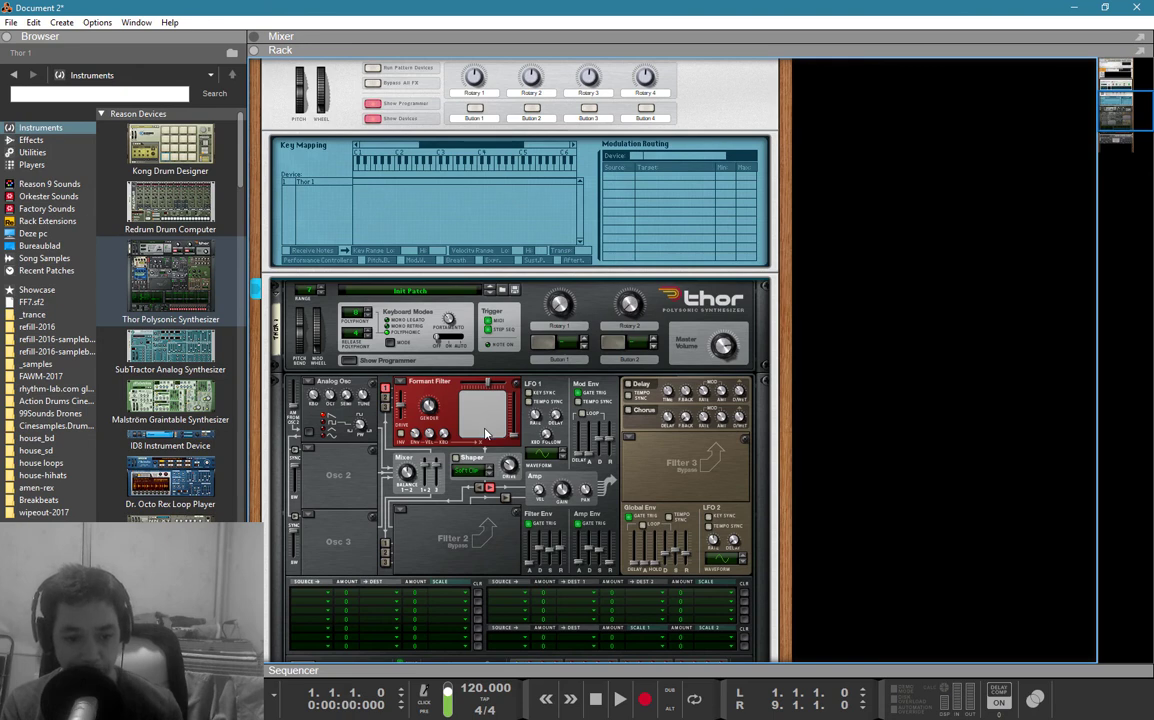
pyautogui.moveTo(472, 428)
pyautogui.moveTo(463, 426); pyautogui.dragTo(463, 418)
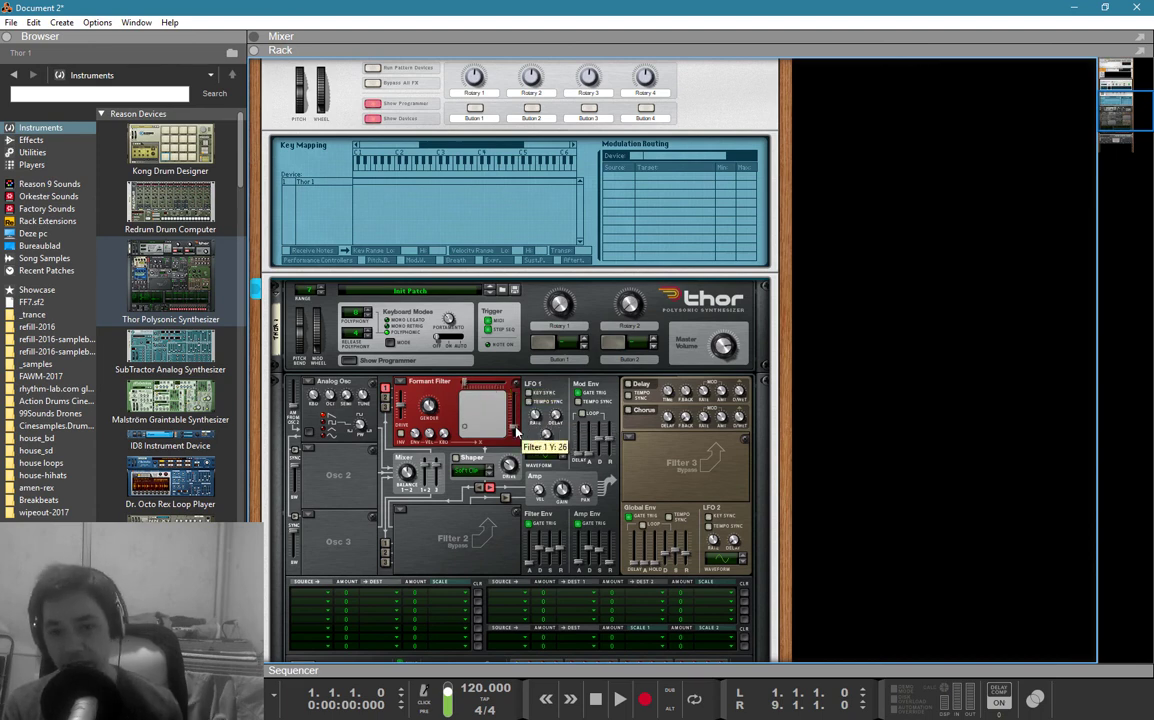
pyautogui.moveTo(459, 385); pyautogui.dragTo(499, 397)
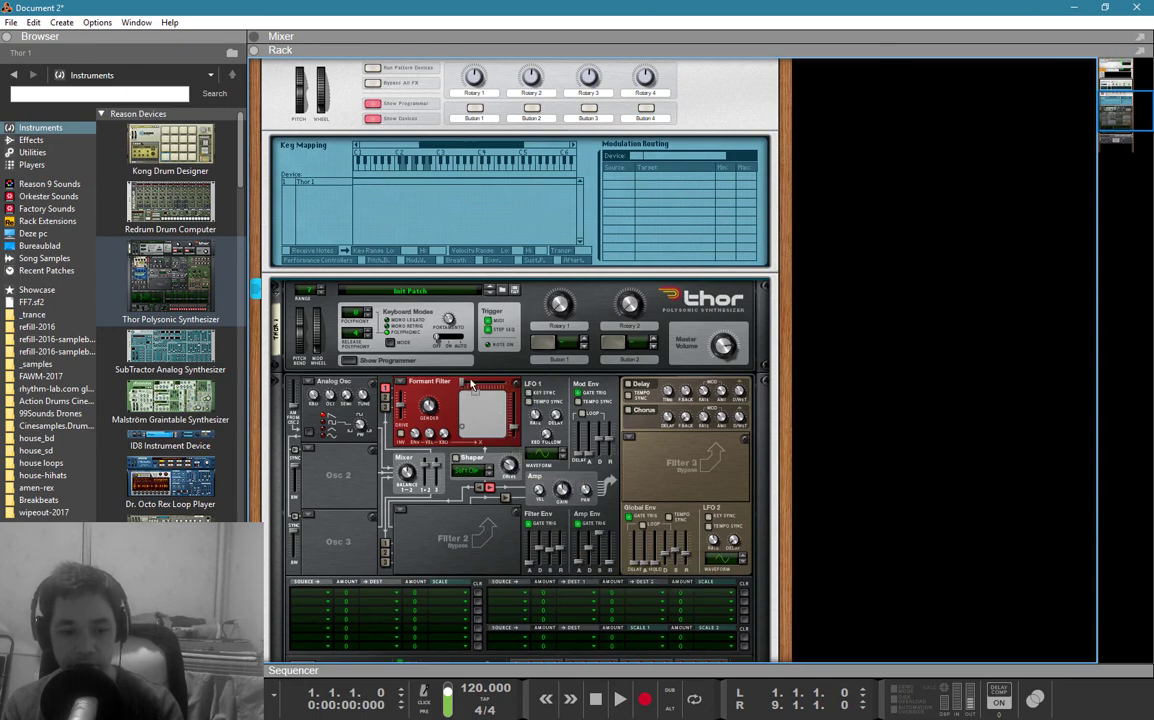
pyautogui.moveTo(470, 388); pyautogui.dragTo(487, 393)
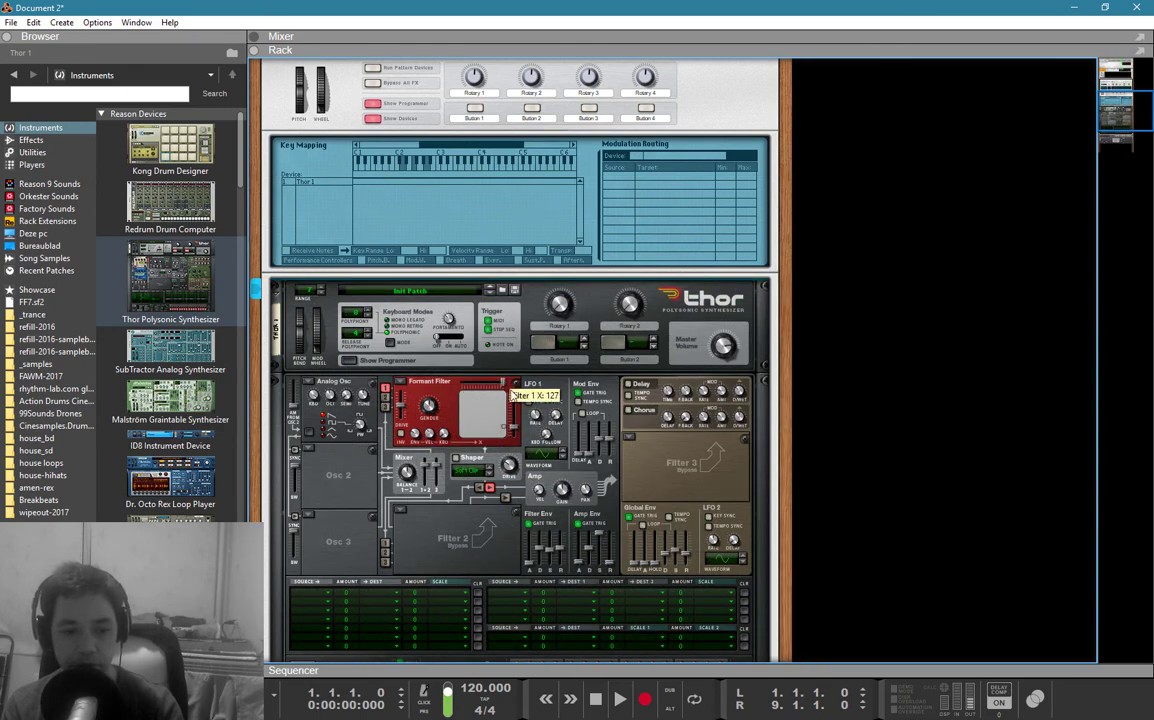
pyautogui.moveTo(513, 435)
pyautogui.mouseDown()
pyautogui.moveTo(515, 455)
pyautogui.moveTo(513, 424)
pyautogui.moveTo(505, 430)
pyautogui.mouseUp()
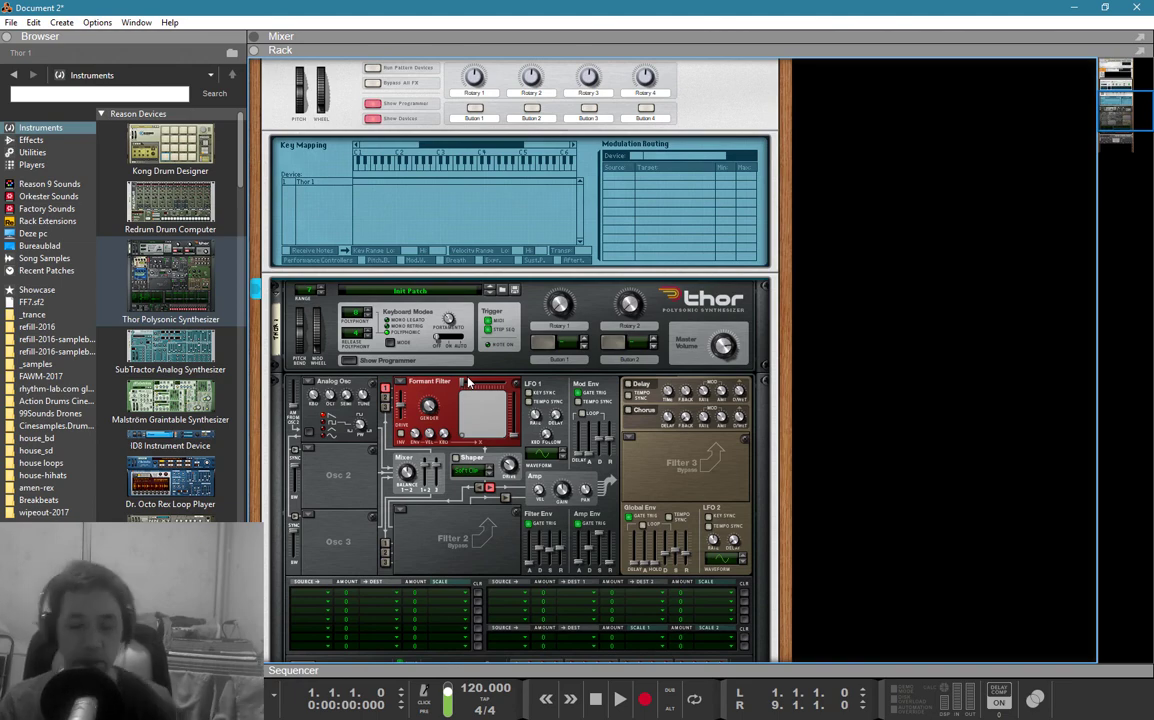
# - Open Combinator 1's Spectrum EQ and bring Thor's Formant filter into view beneath the analyzer
pyautogui.scroll(10, 470, 380)
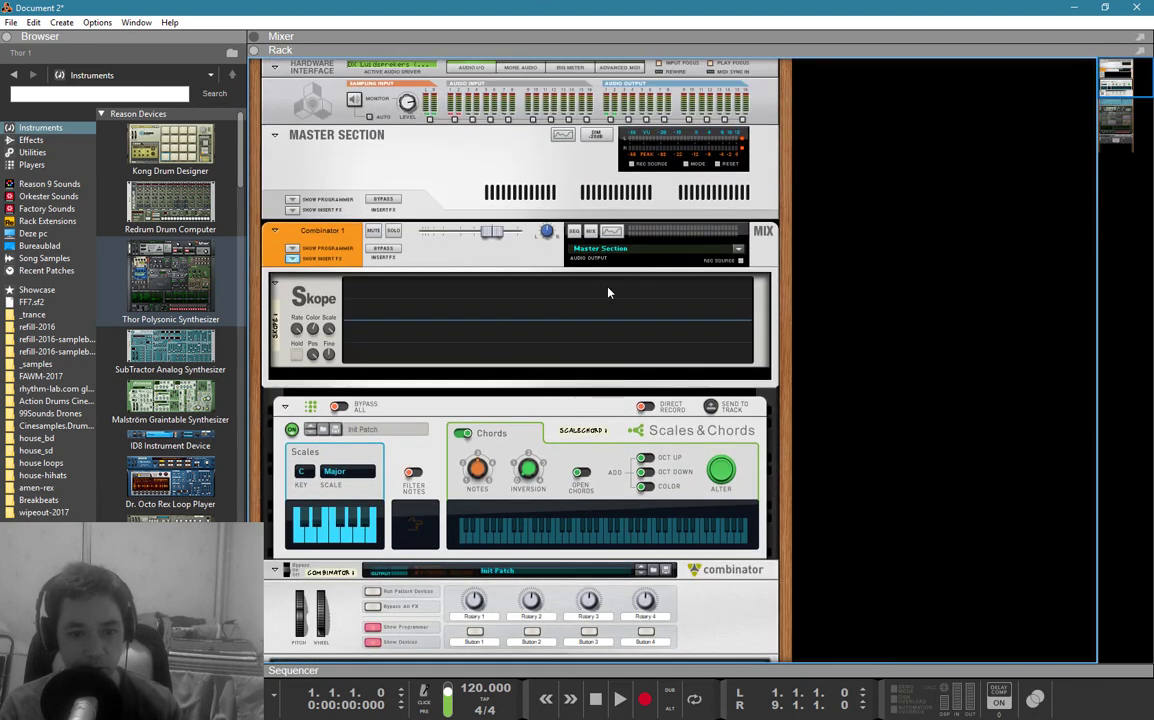
pyautogui.click(611, 231)
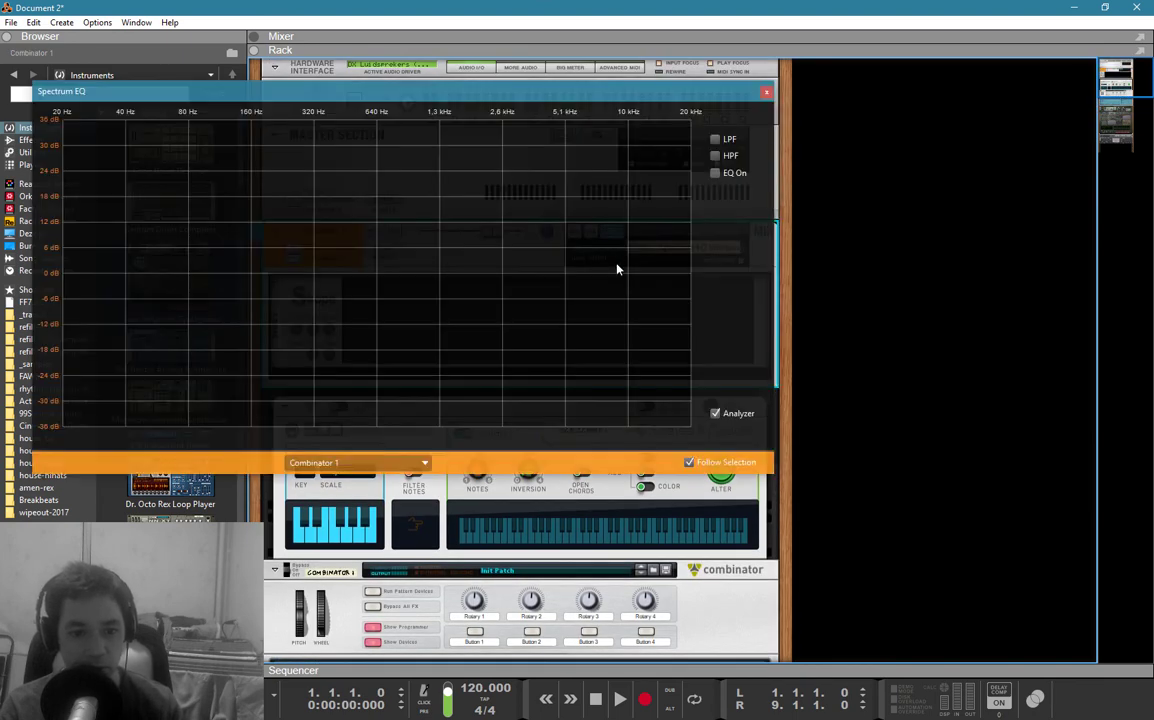
pyautogui.scroll(-2, 603, 518)
pyautogui.scroll(-5, 603, 518)
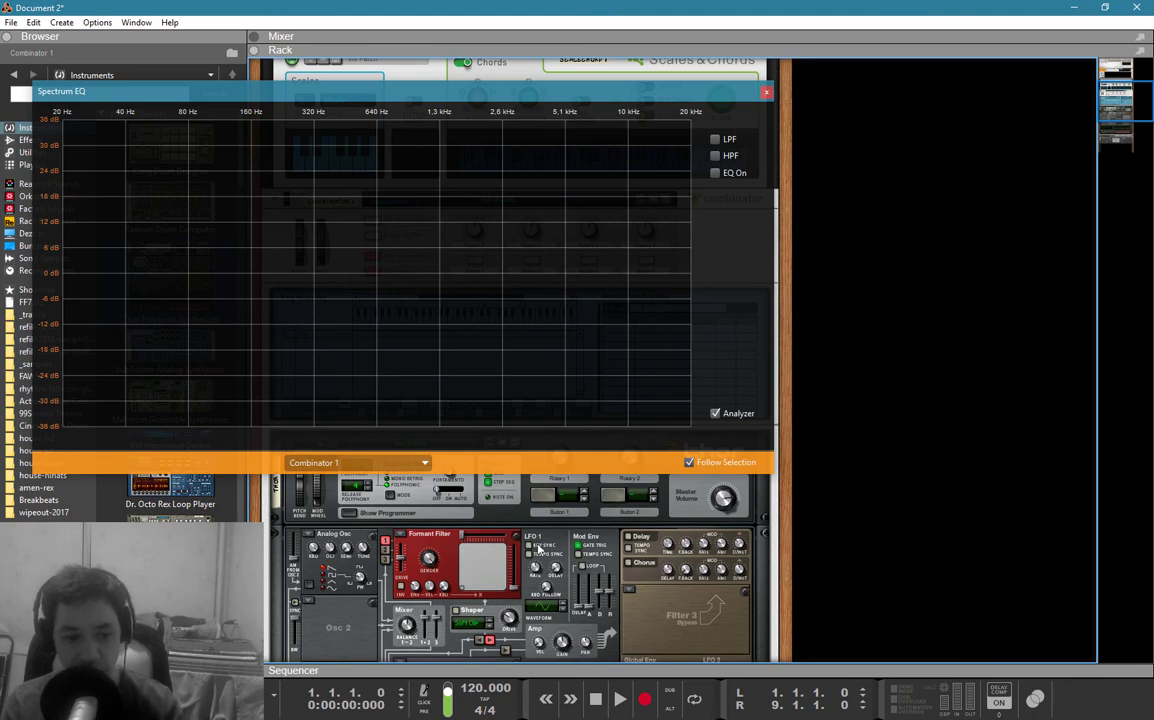
pyautogui.click(445, 648)
pyautogui.scroll(-2, 463, 554)
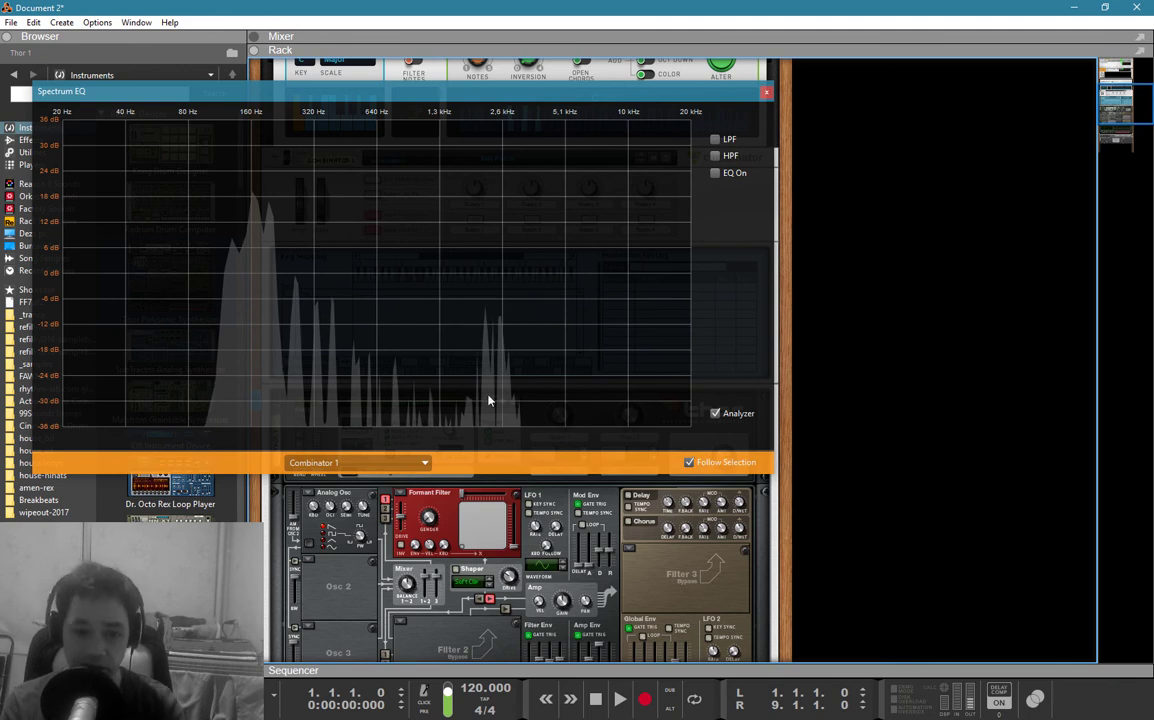
# - Try different Gender settings and X and Y positions on Thor's Formant filter while watching the Spectrum EQ analyzer
pyautogui.moveTo(429, 518); pyautogui.dragTo(455, 376)
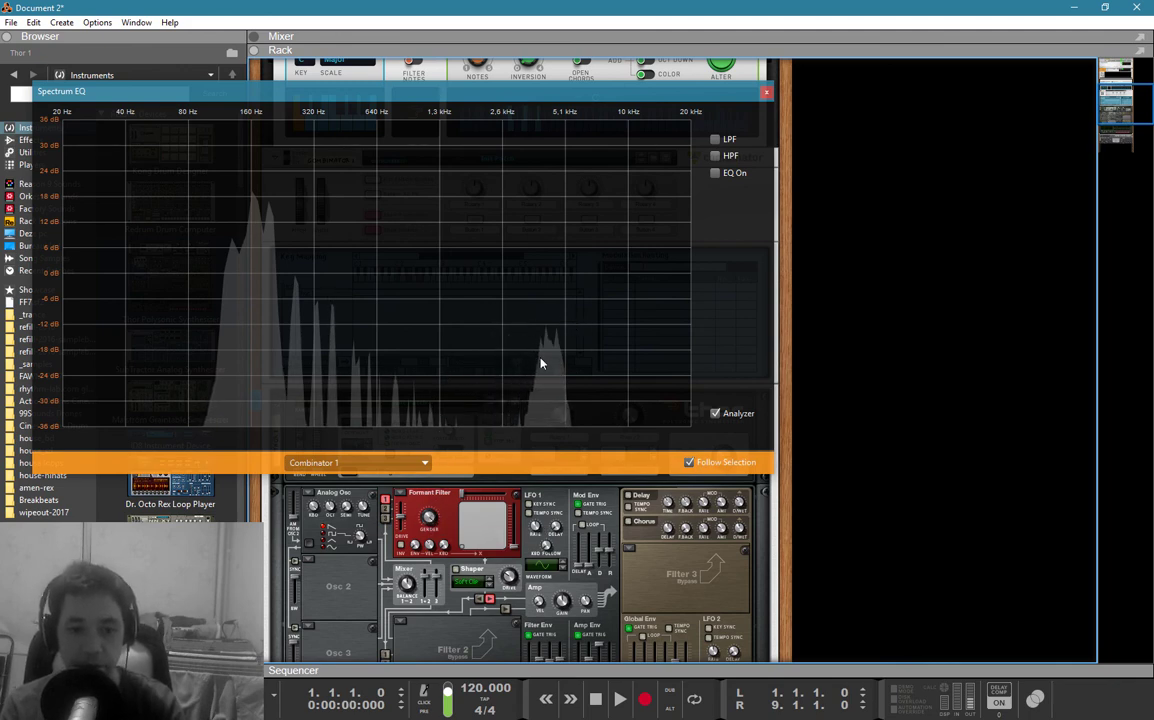
pyautogui.moveTo(428, 520)
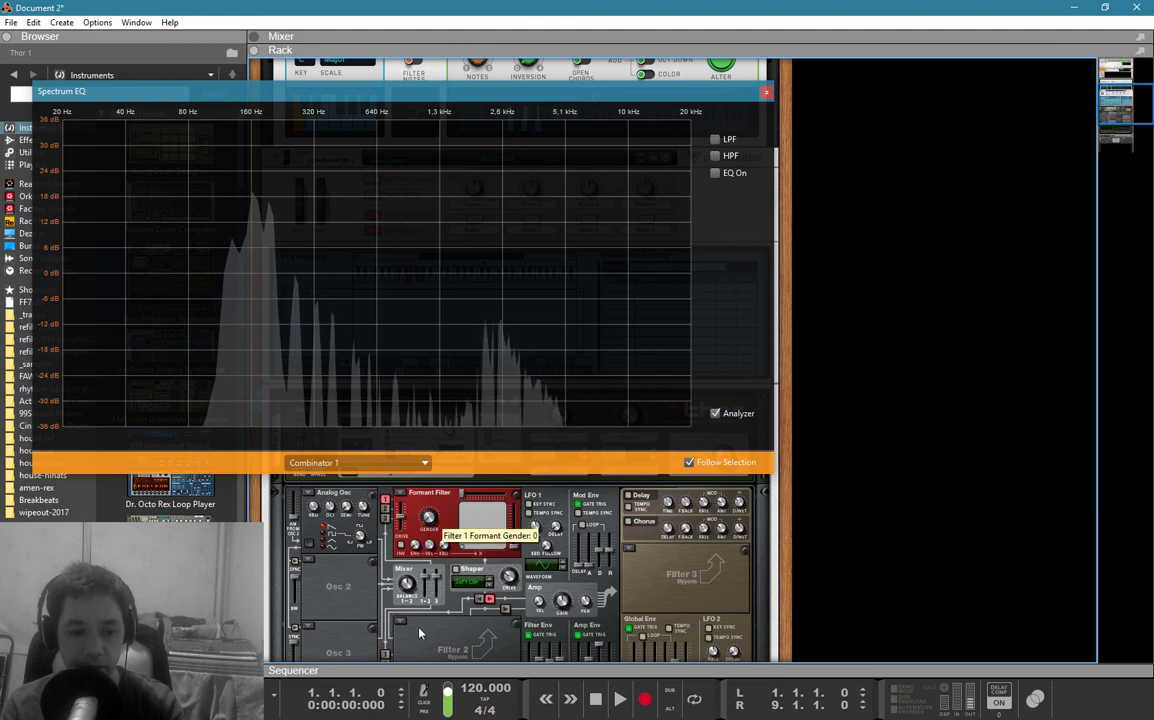
pyautogui.moveTo(415, 517); pyautogui.dragTo(445, 600)
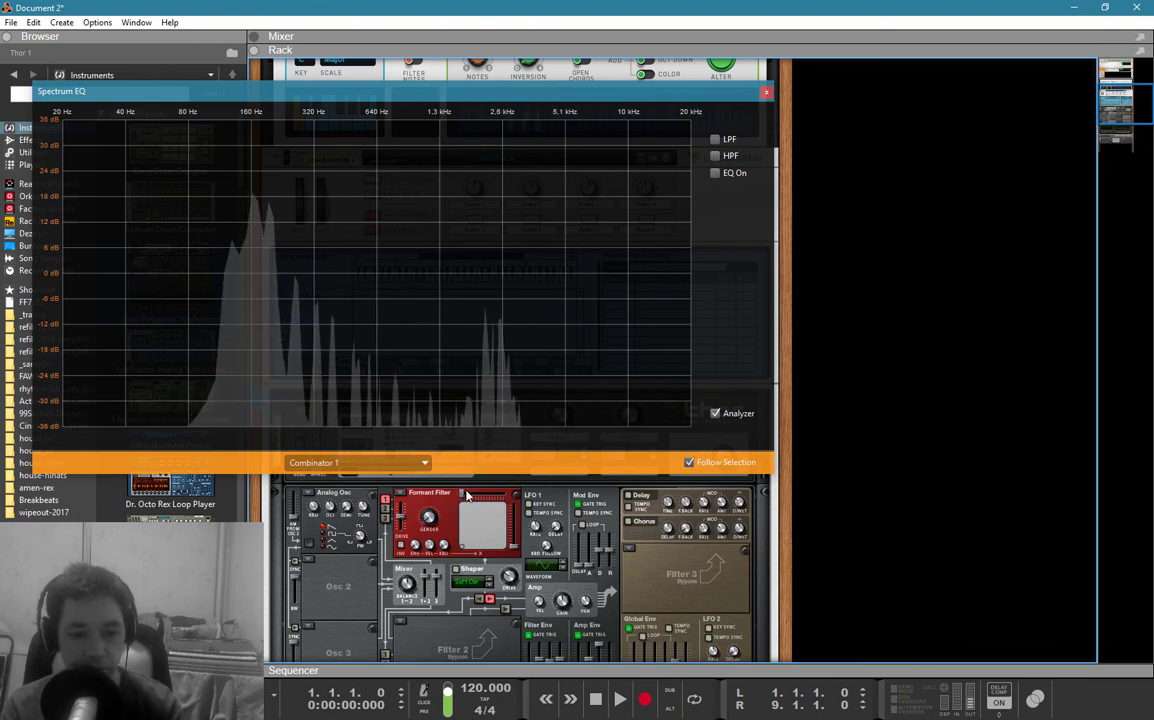
pyautogui.moveTo(467, 497); pyautogui.dragTo(525, 560)
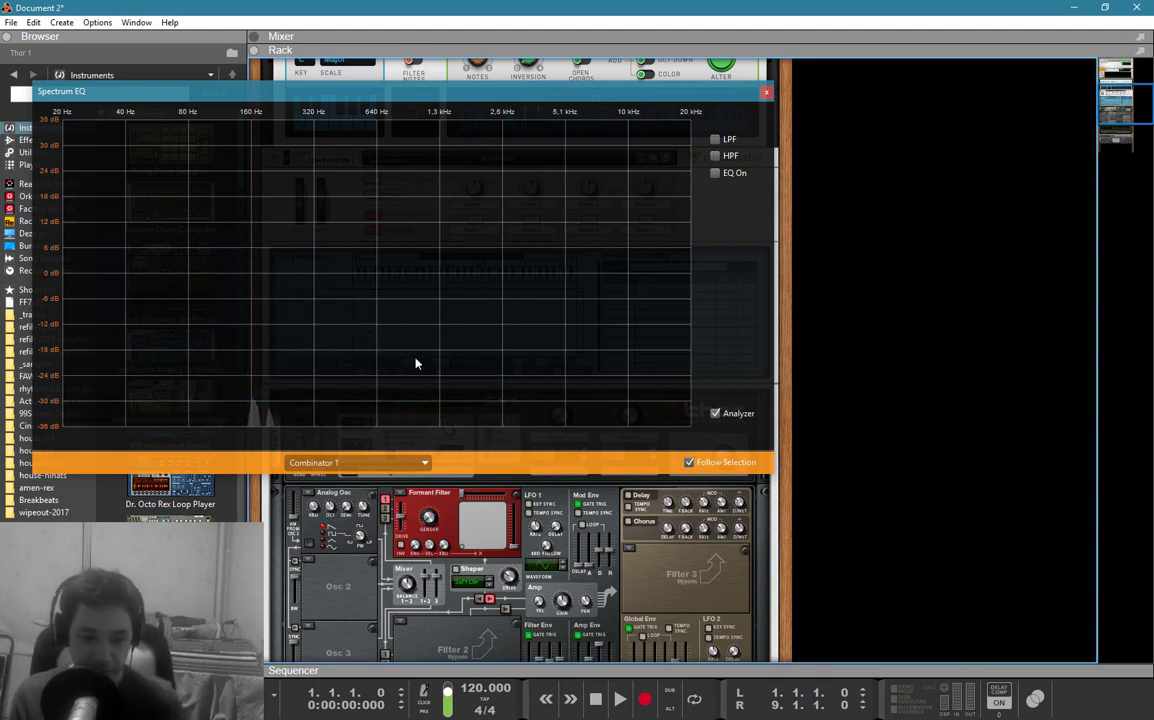
pyautogui.scroll(1, 415, 540)
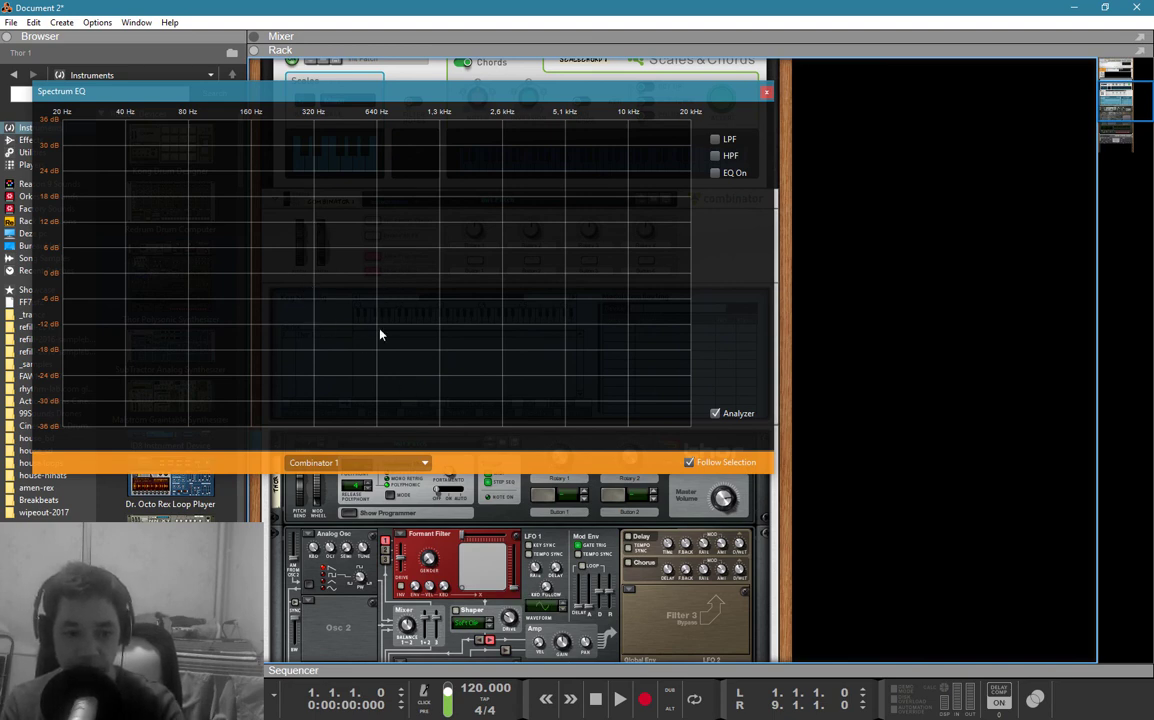
pyautogui.moveTo(415, 590); pyautogui.dragTo(420, 530)
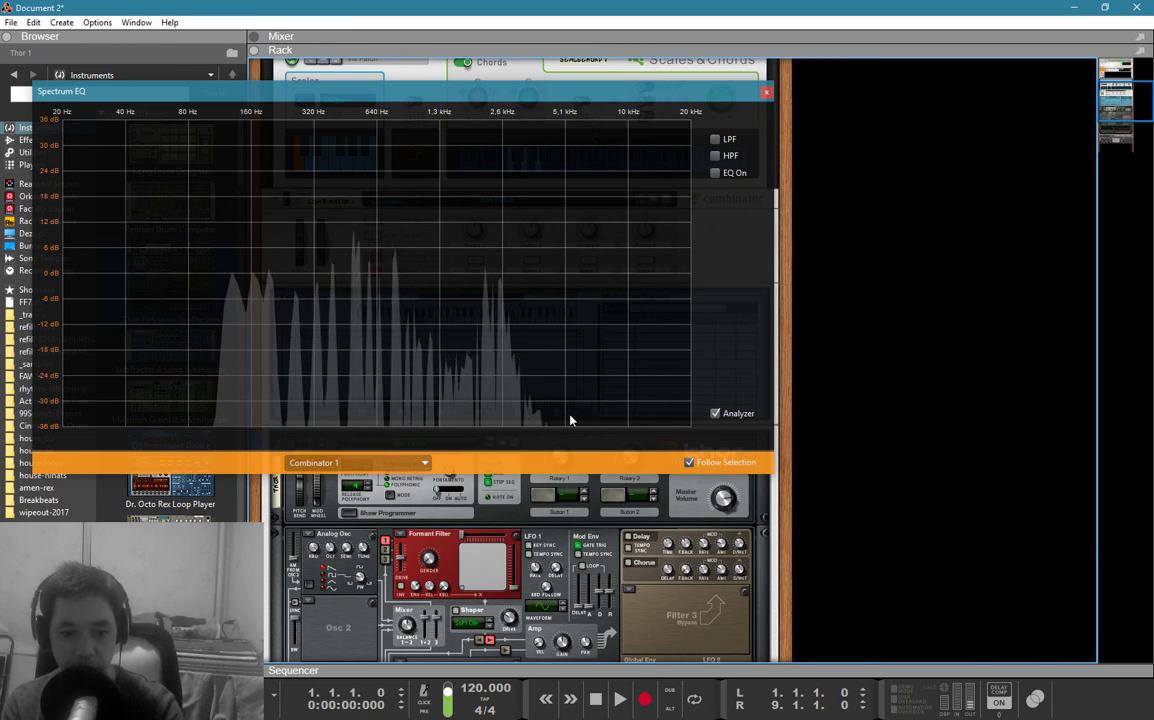
# - Close the Spectrum EQ and undo the Formant filter changes, returning Thor's Filter 1 to Bypass
pyautogui.scroll(-3, 671, 607)
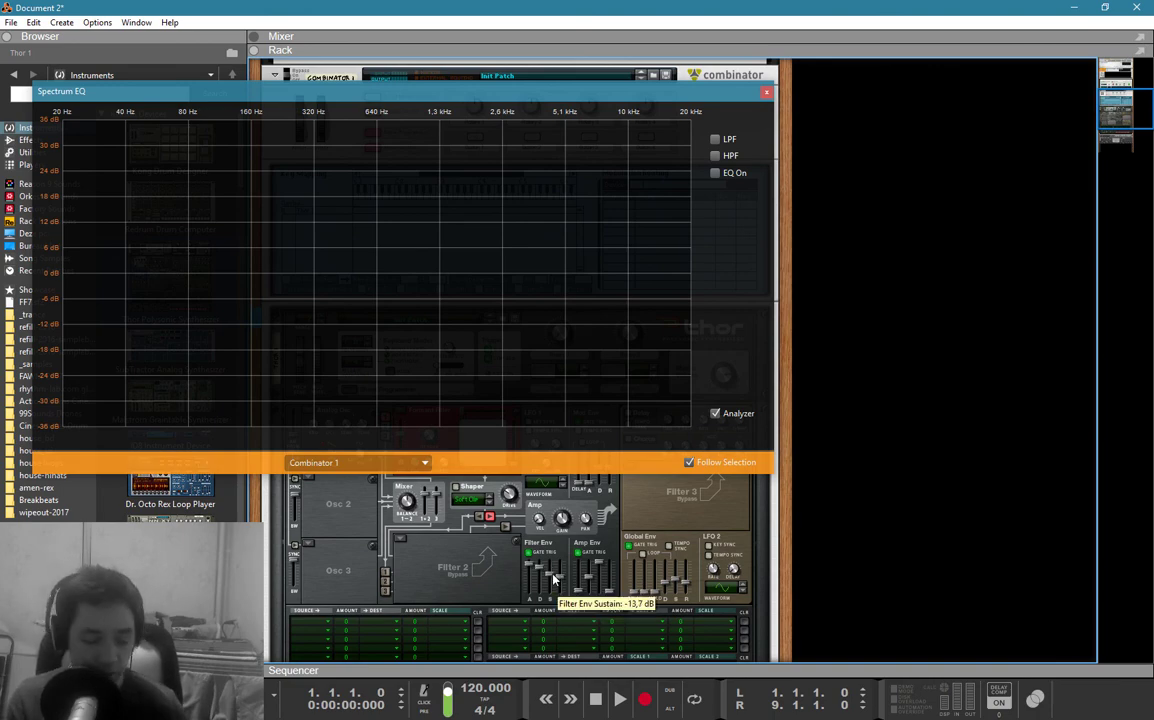
pyautogui.hotkey('ctrl', 'z')
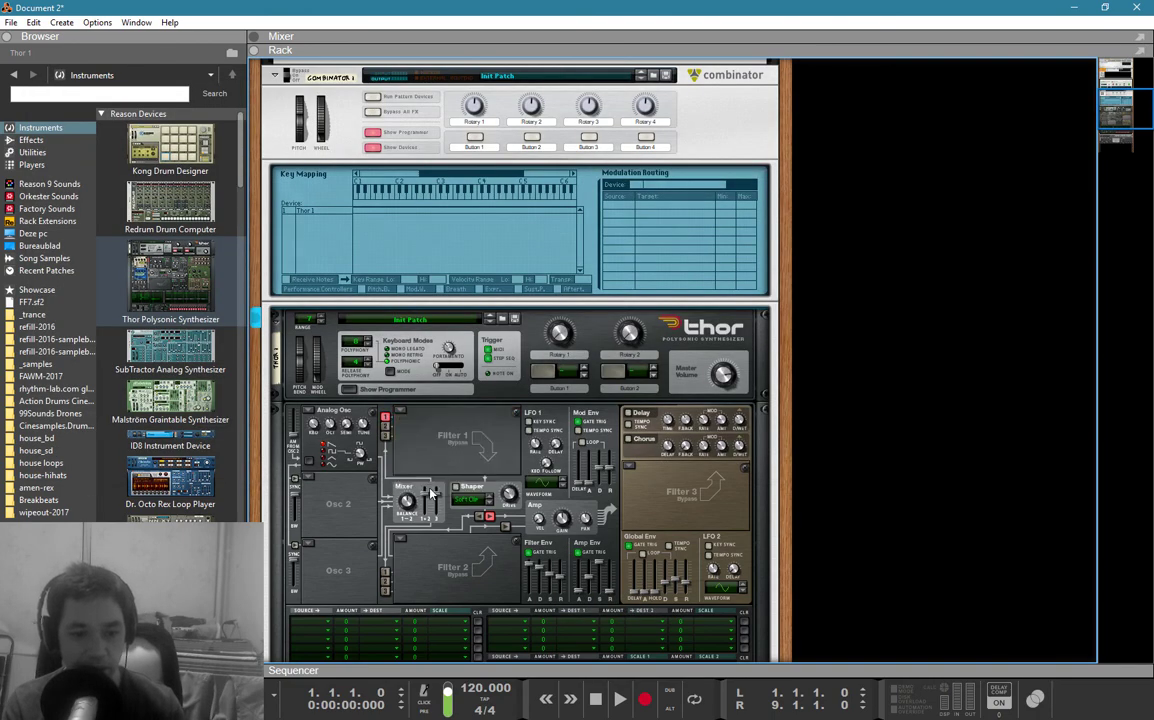